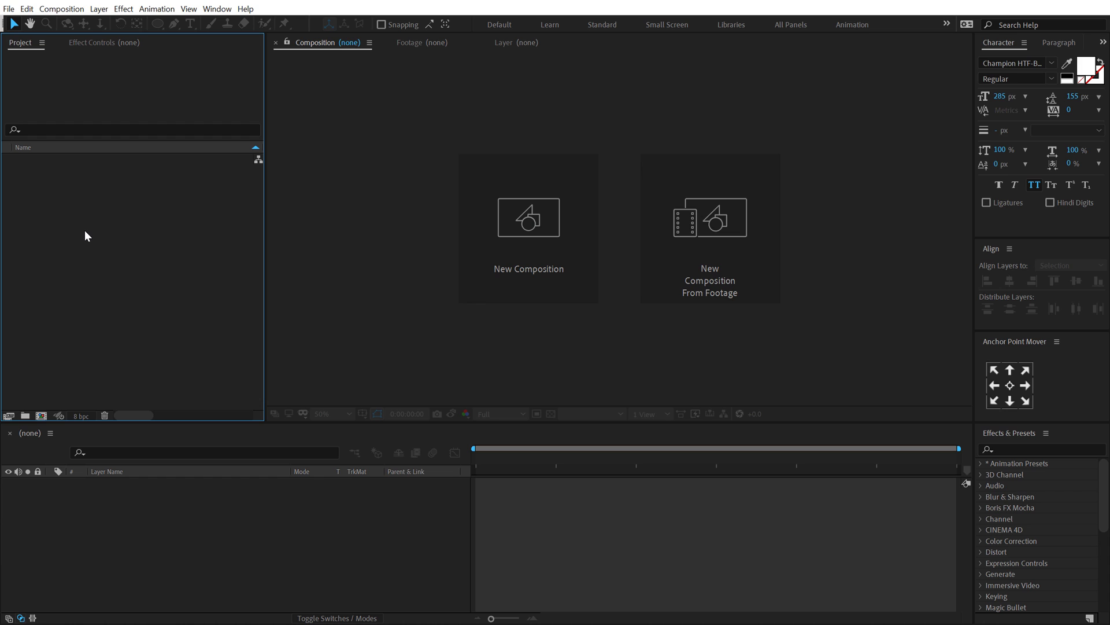
Create a 1920 x 1080 composition named Render.
click(505, 266)
click(253, 178)
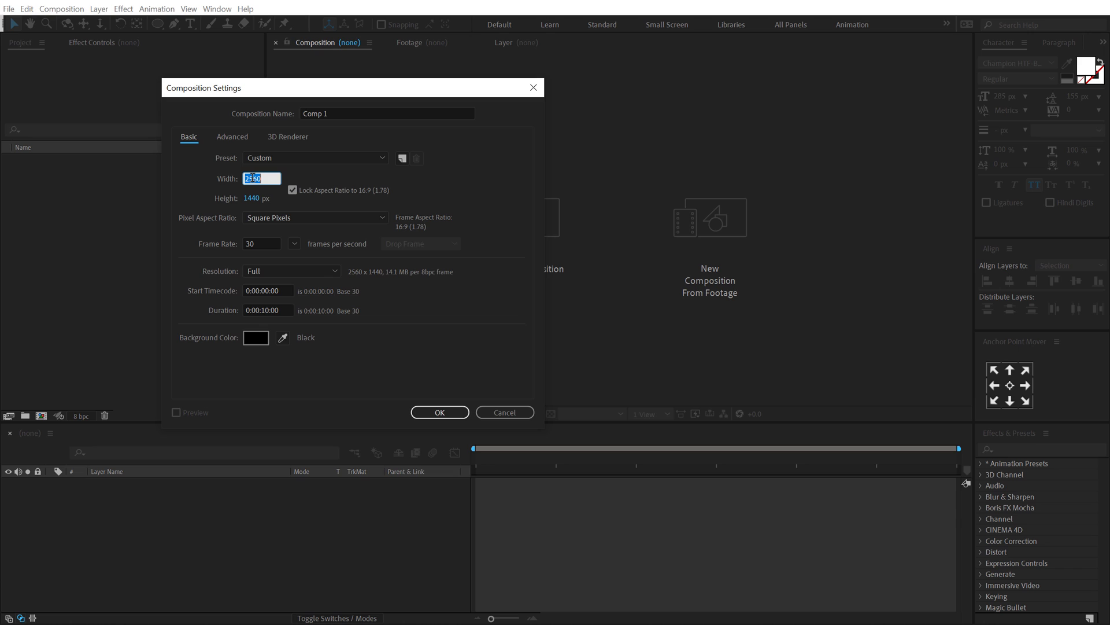
text(1920)
click(344, 112)
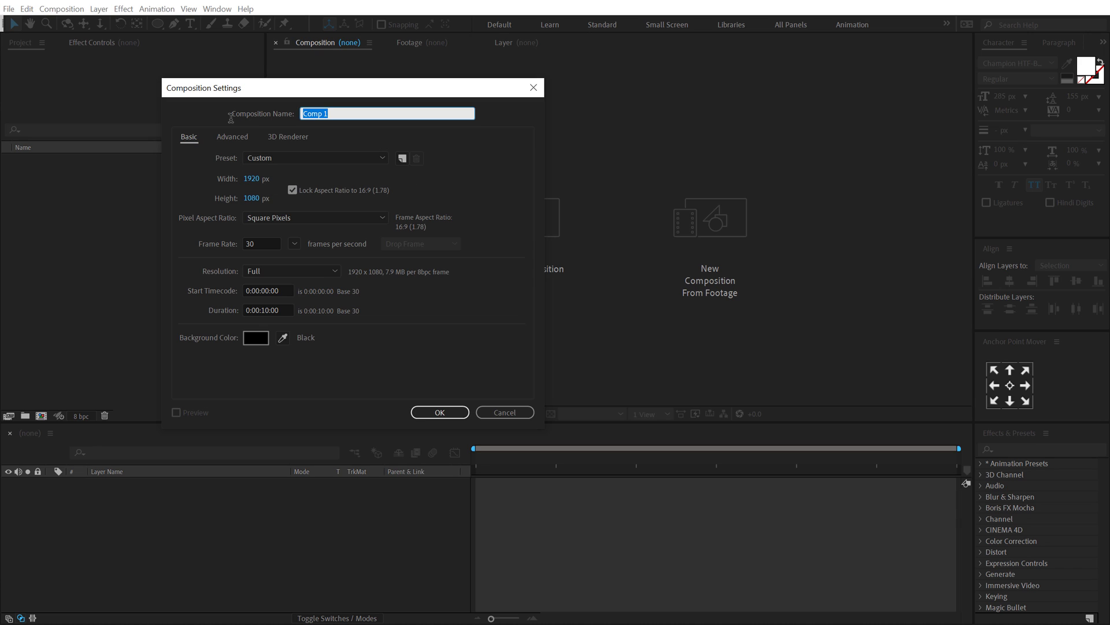
text(Render)
click(453, 411)
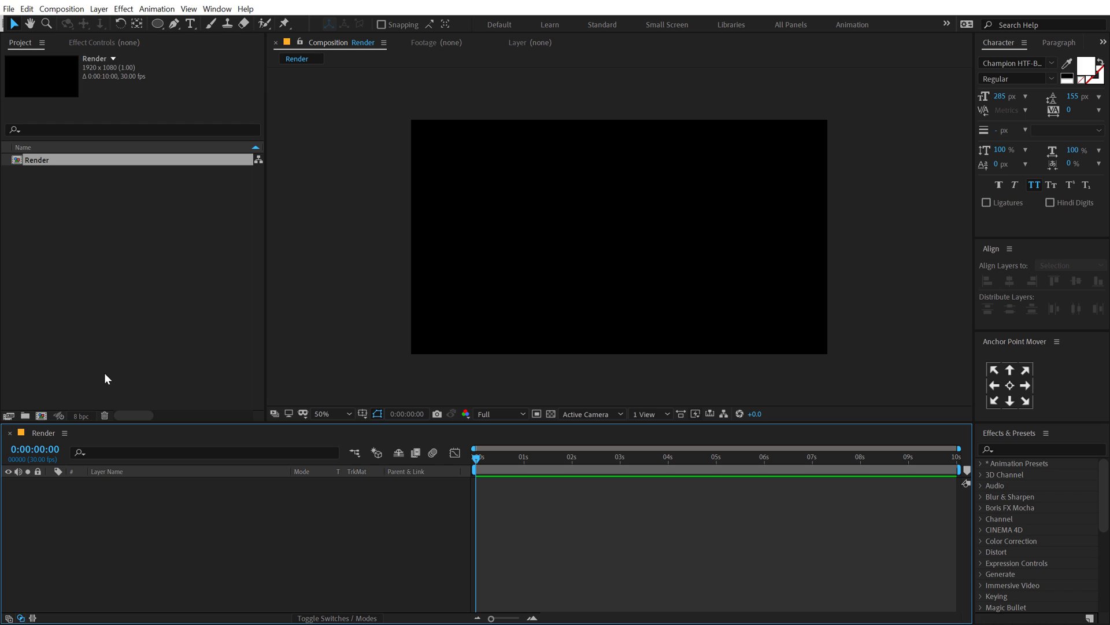
Create a second composition named Shape from the Project panel.
click(42, 416)
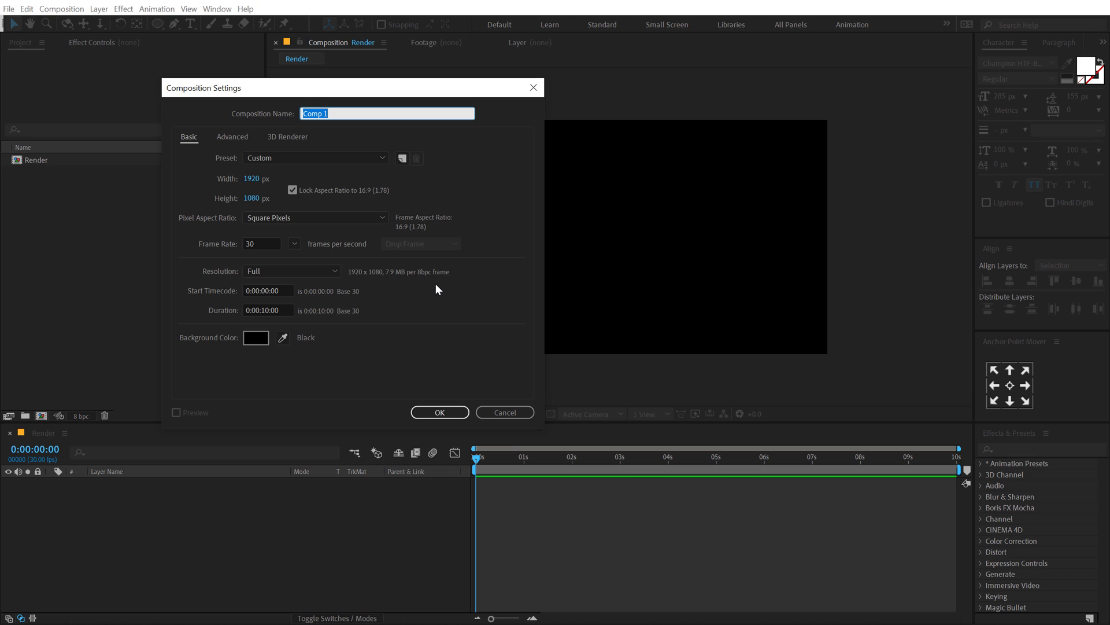
text(Shape)
click(419, 411)
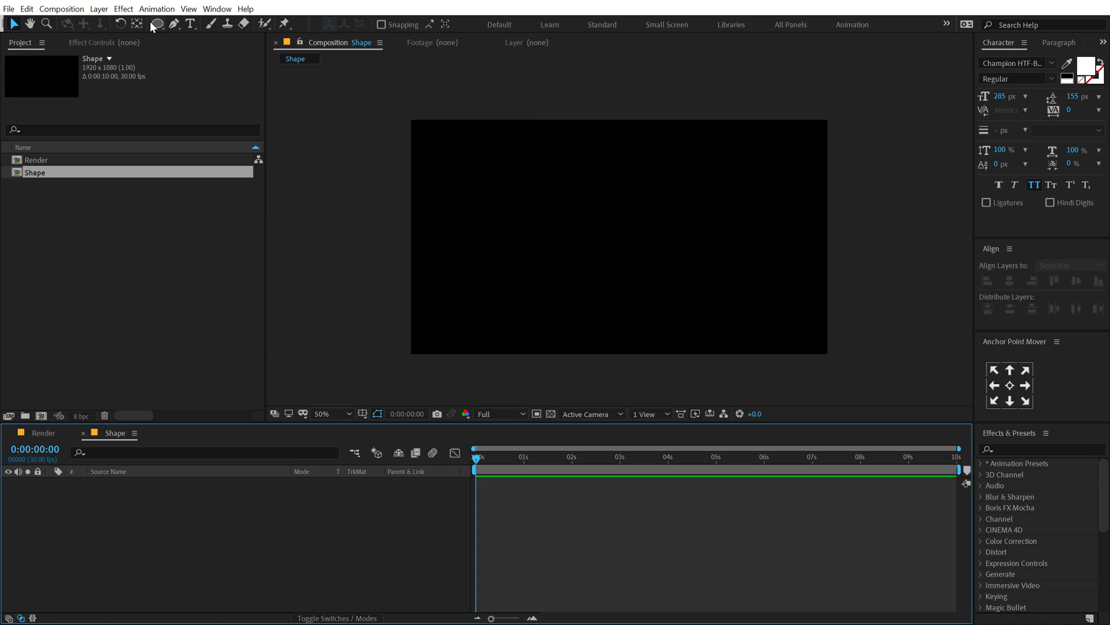
With the Ellipse tool and Fill set to None, draw a circle from the comp centre.
drag(153, 23, 208, 54)
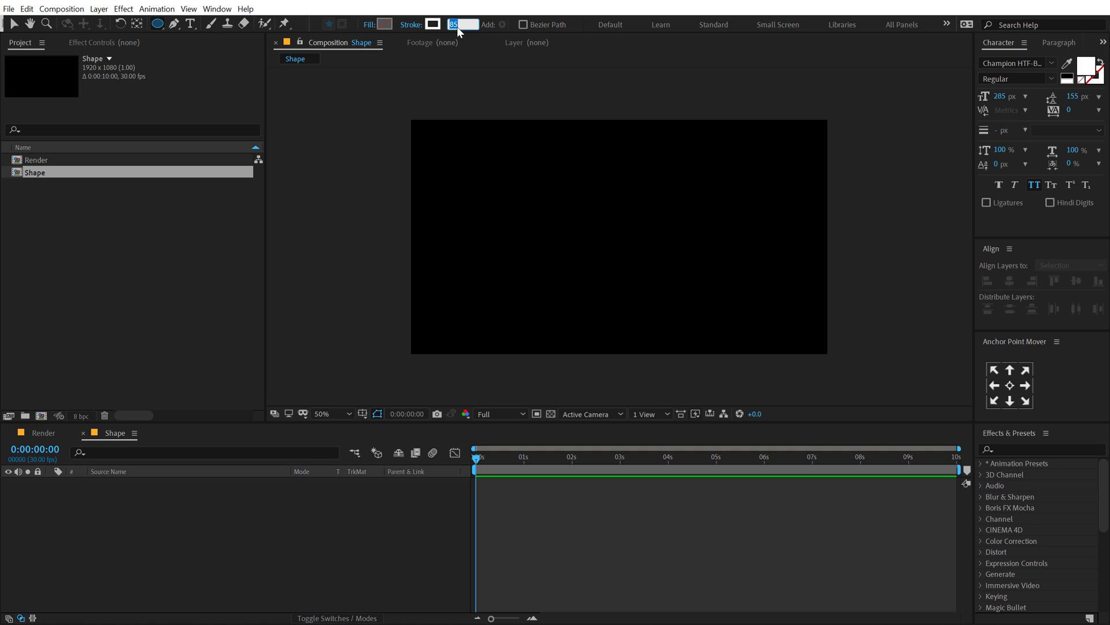
click(370, 26)
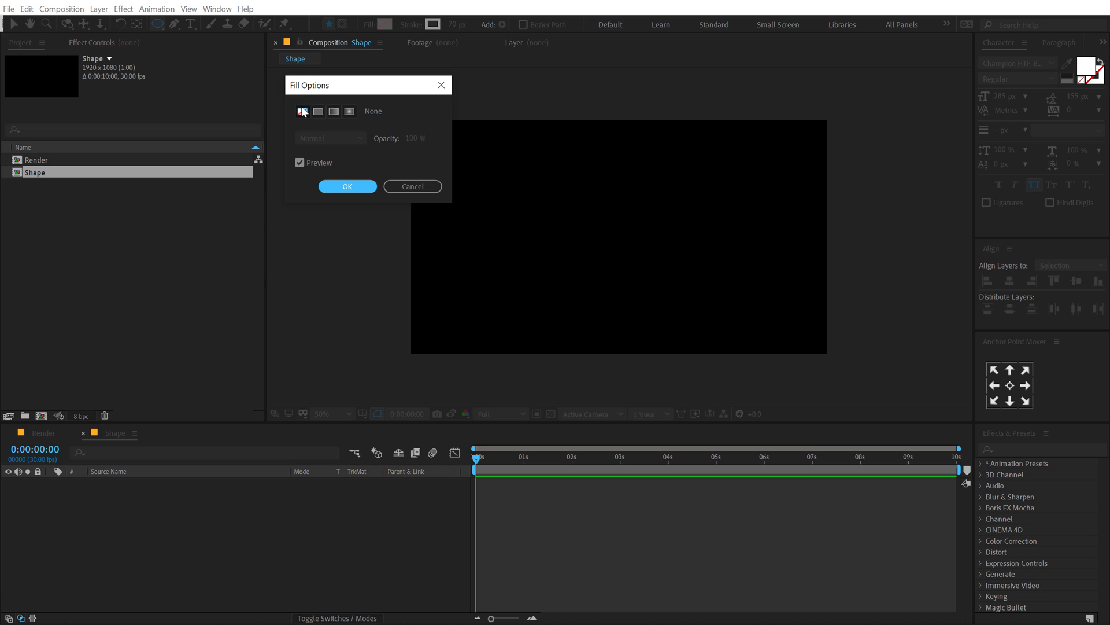
click(343, 187)
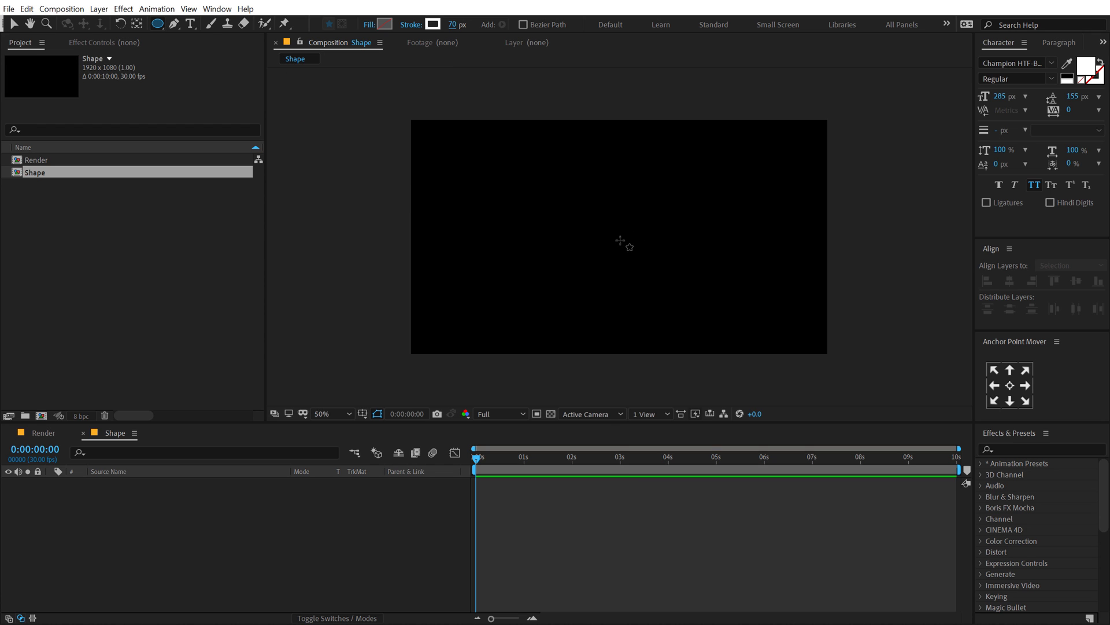
mouse_move(623, 243)
mouse_down()
mouse_move(673, 293)
mouse_move(709, 291)
mouse_up()
click(14, 23)
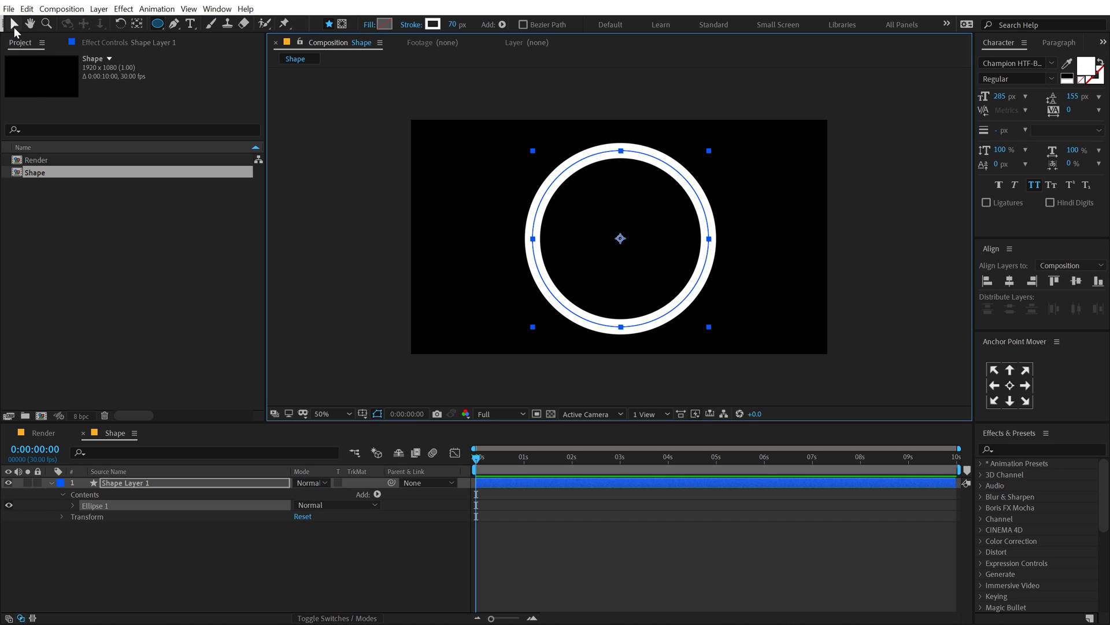
Search Effects & Presets for '4-C' and apply 4-Color Gradient to the ring.
click(52, 483)
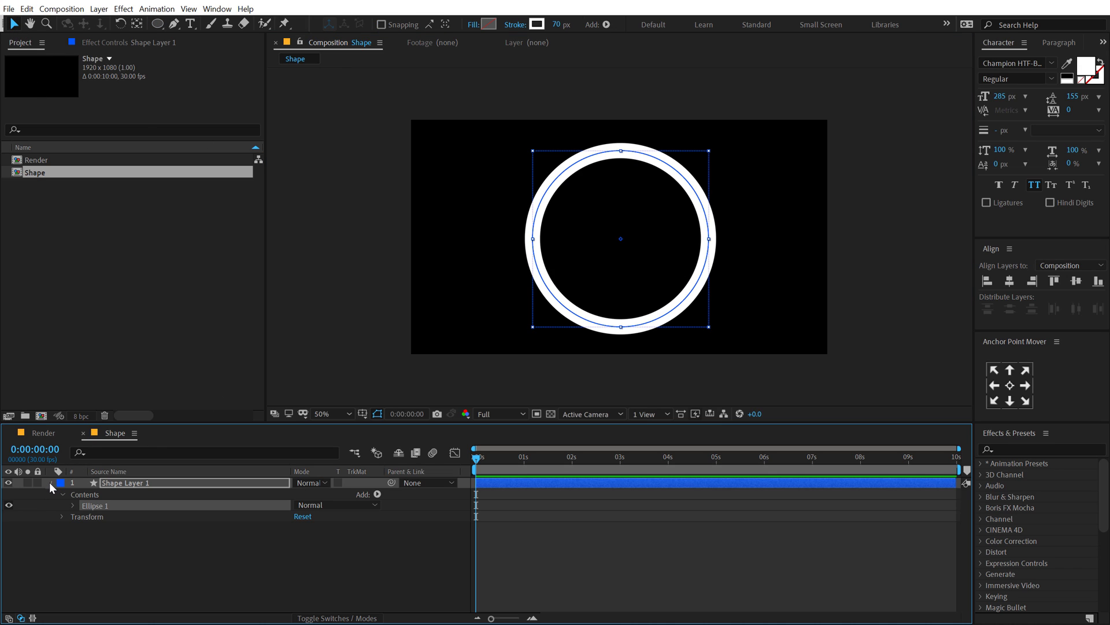
click(1023, 448)
text(4 c)
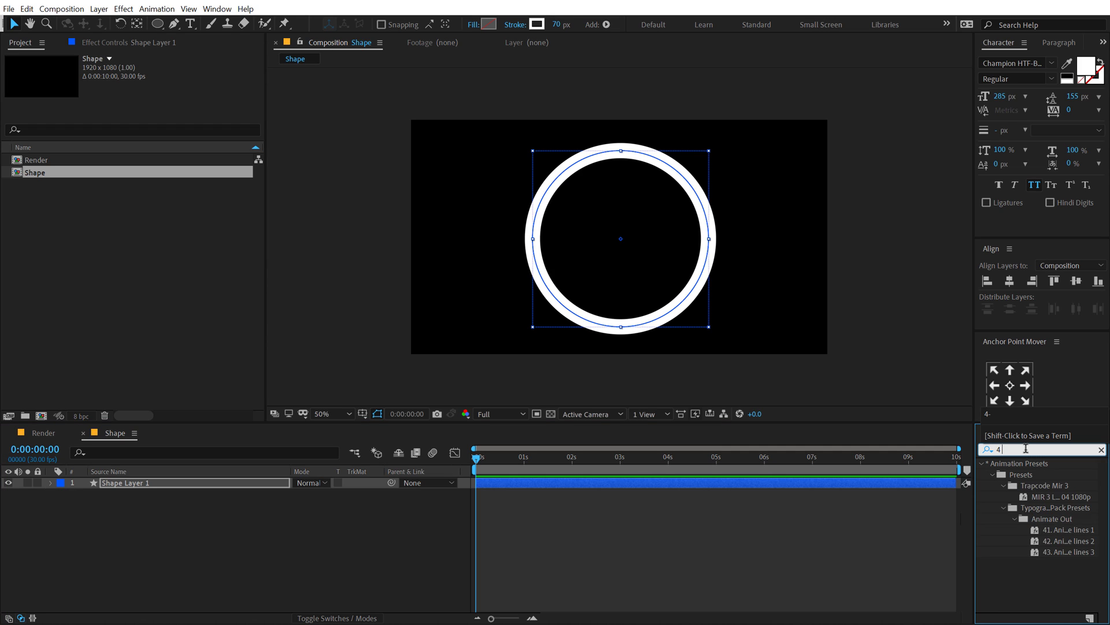
key(BackSpace)
key(BackSpace)
text(-)
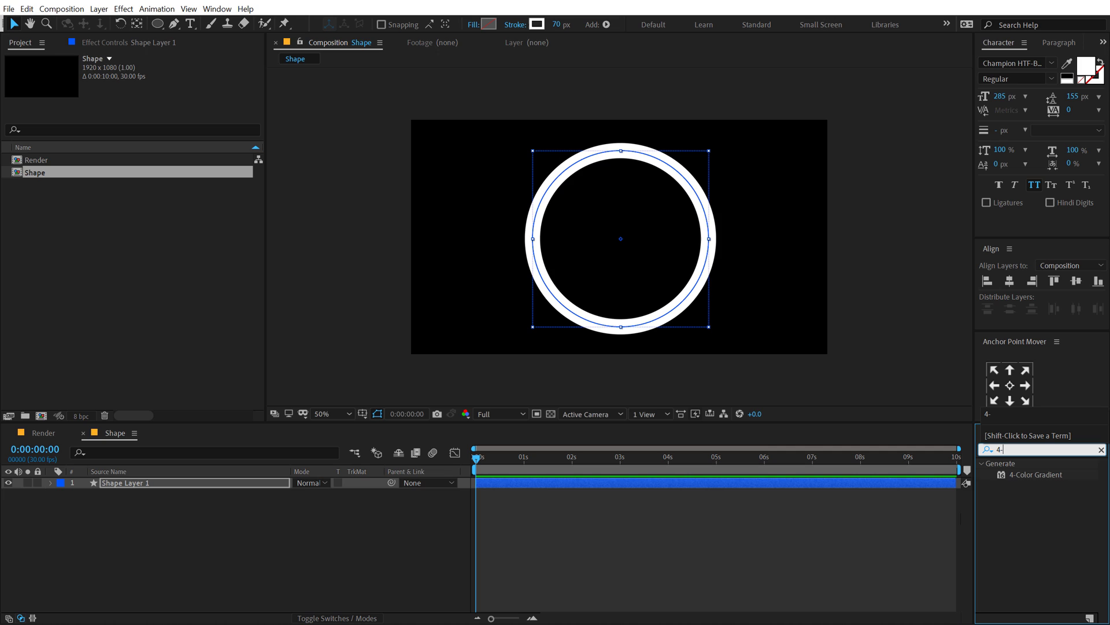
double_click(1032, 472)
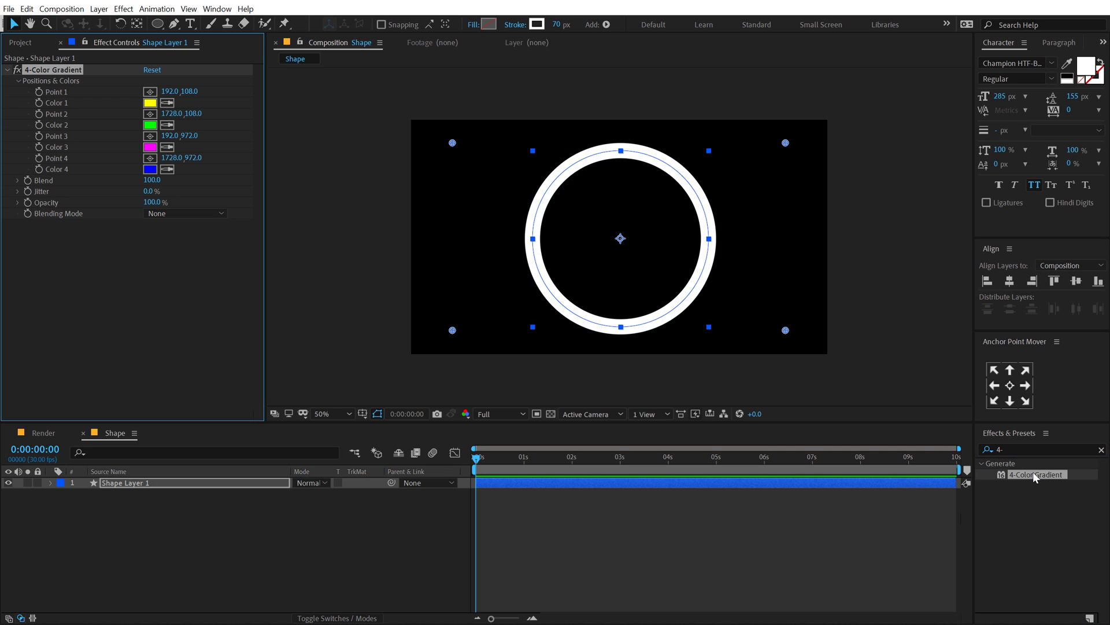
Move gradient Points 1–4 onto the ring's top-left, right, bottom and lower right.
drag(453, 331, 535, 332)
drag(784, 331, 703, 310)
drag(785, 143, 719, 198)
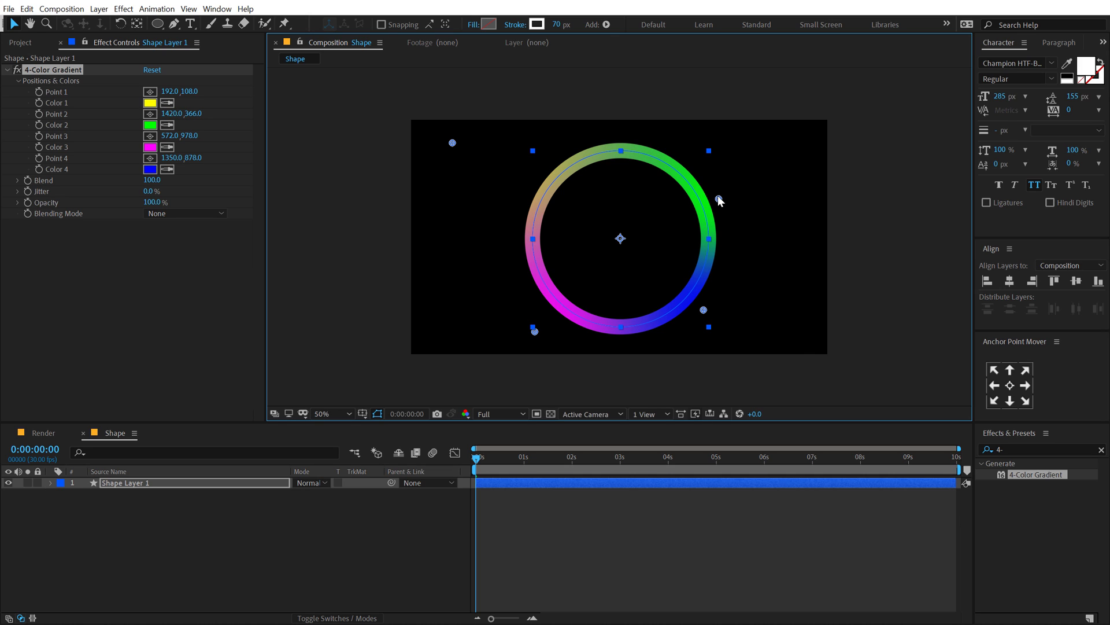
drag(453, 143, 540, 164)
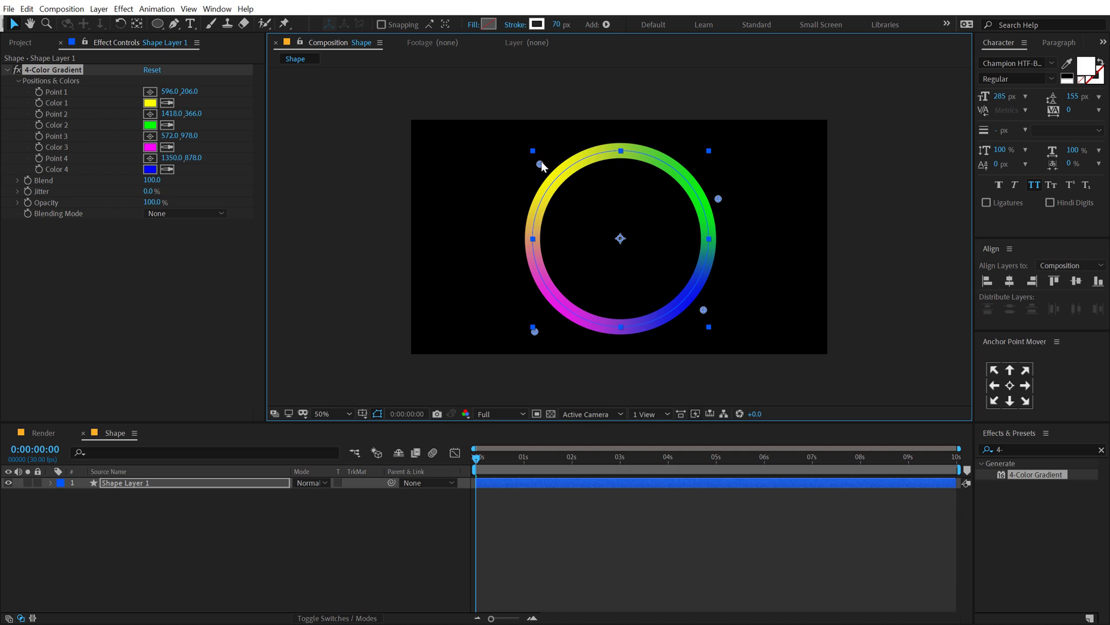
Set gradient Color 1 to pale pink and Color 2 to red-pink.
click(150, 103)
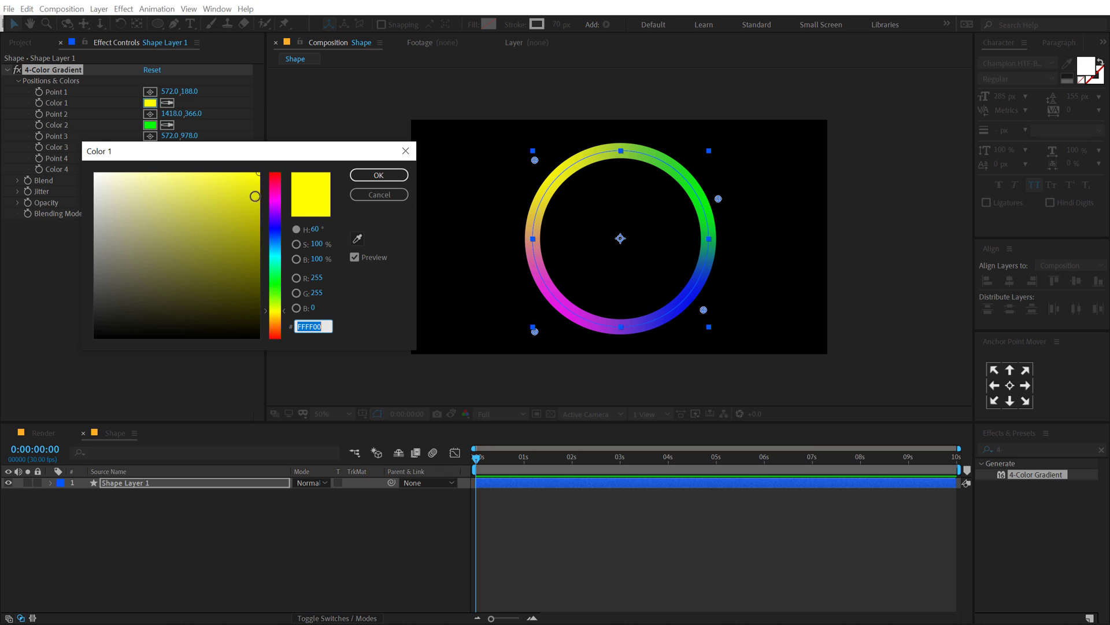
click(276, 178)
click(122, 172)
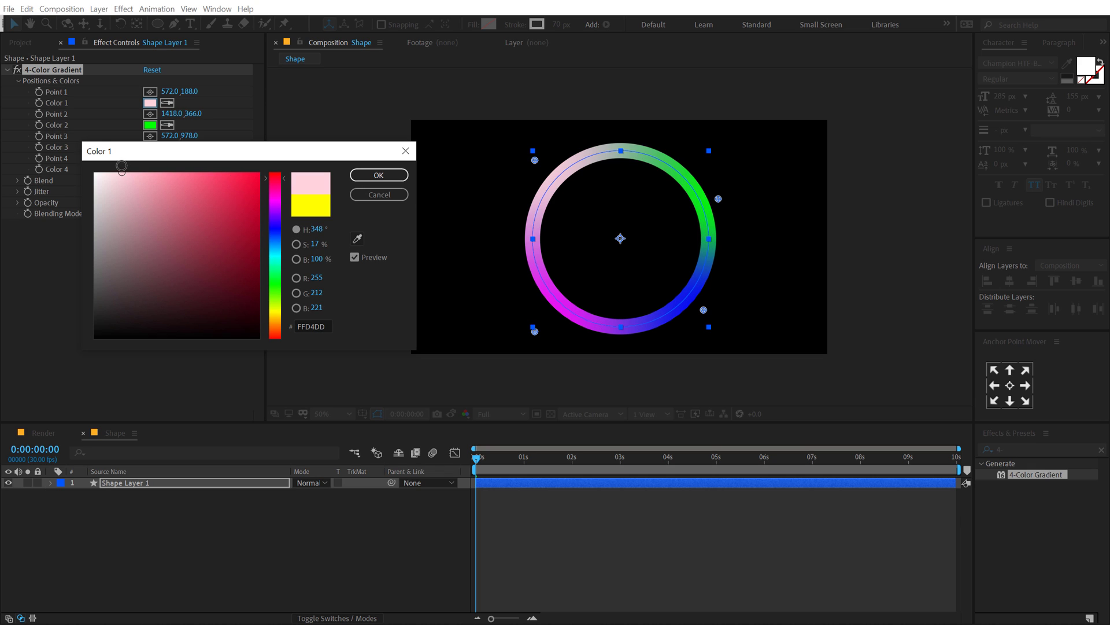
click(379, 175)
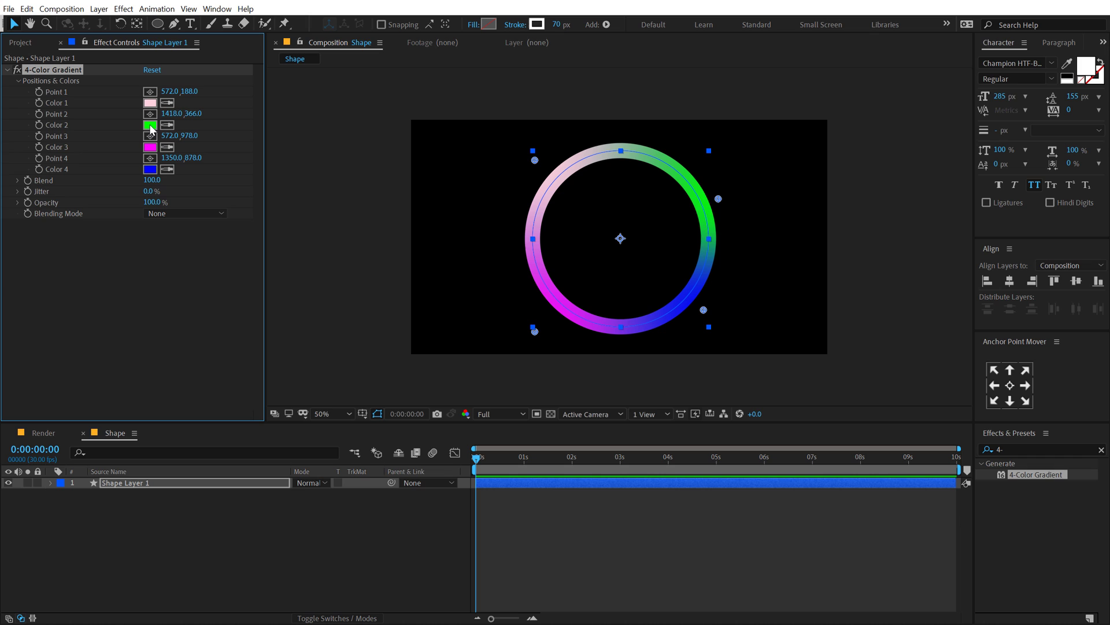
click(150, 126)
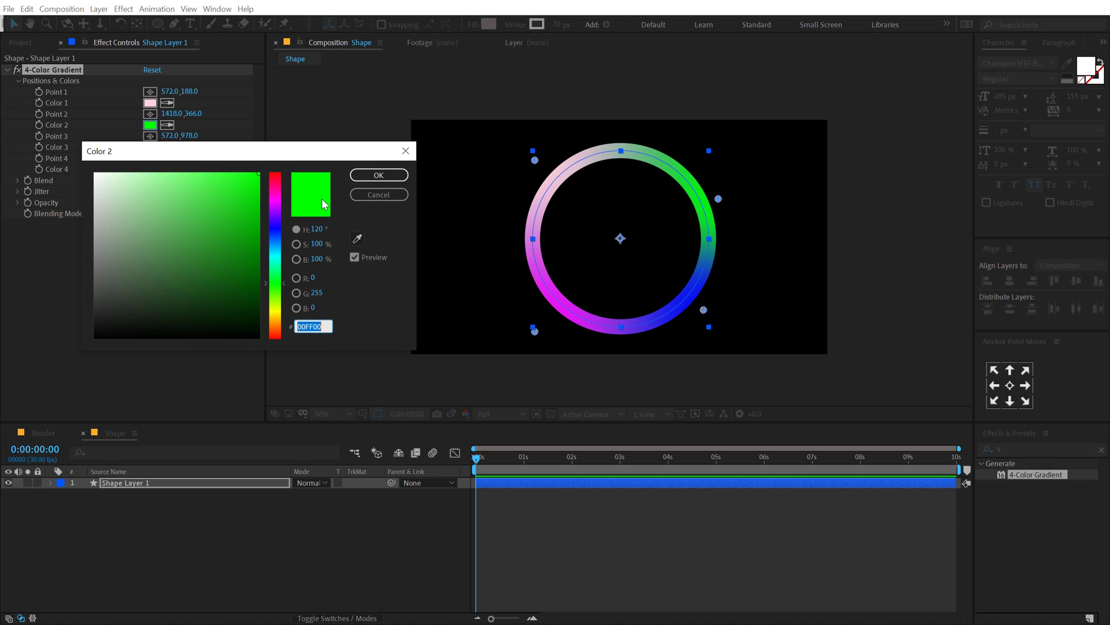
click(278, 180)
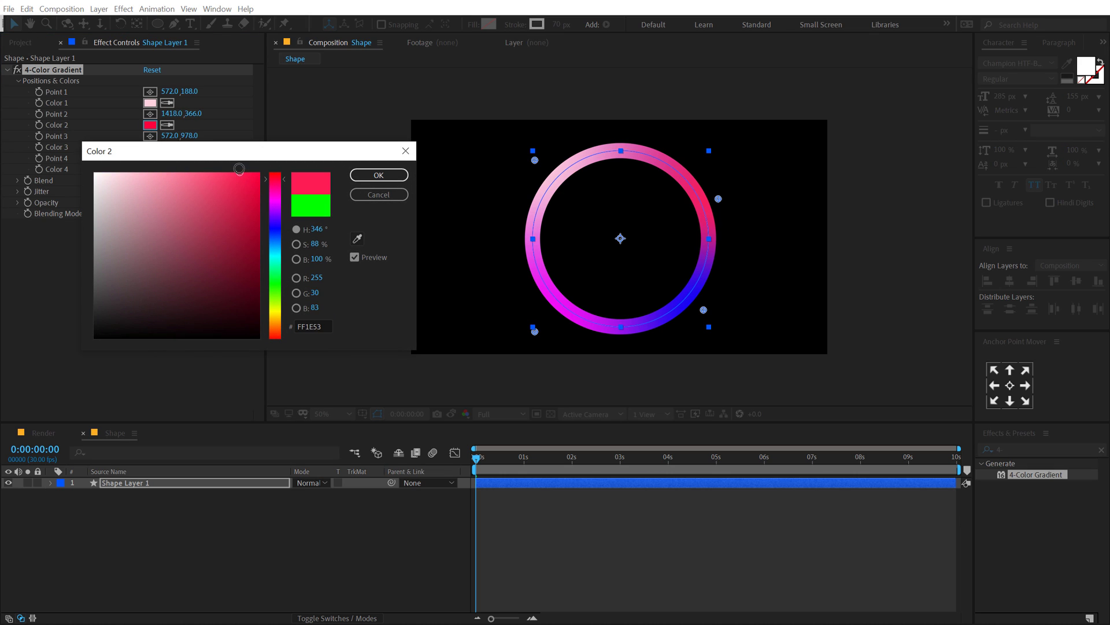
click(379, 174)
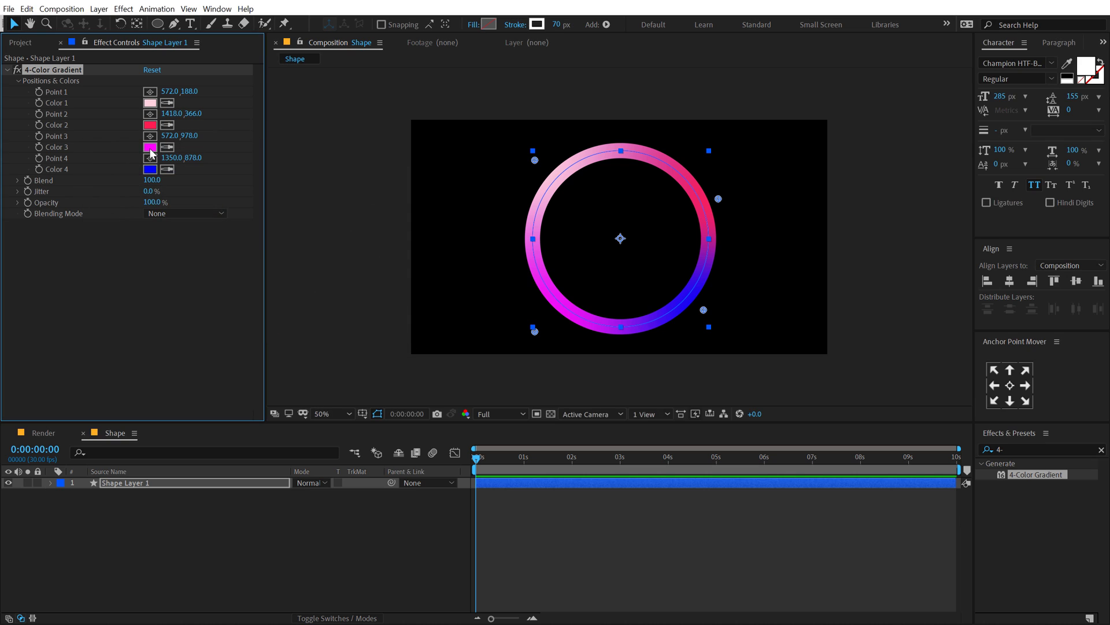
Make Color 3 a deep plum and give Color 4 the same dark plum.
click(150, 148)
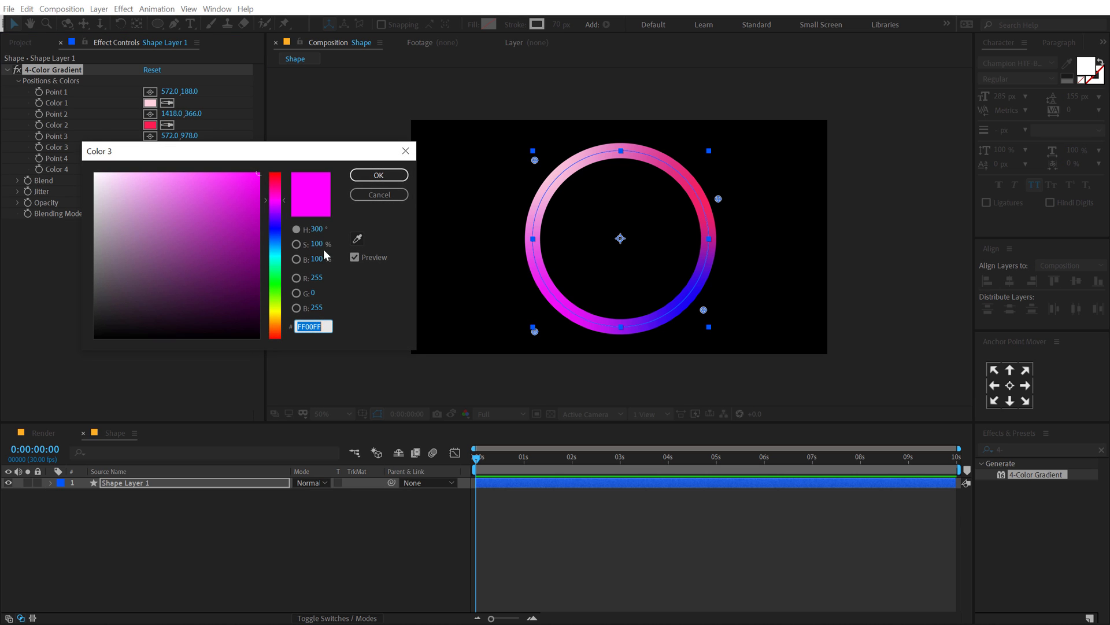
click(279, 183)
mouse_move(279, 188)
mouse_down()
mouse_move(286, 222)
mouse_move(294, 186)
mouse_up()
drag(253, 259, 256, 287)
click(377, 175)
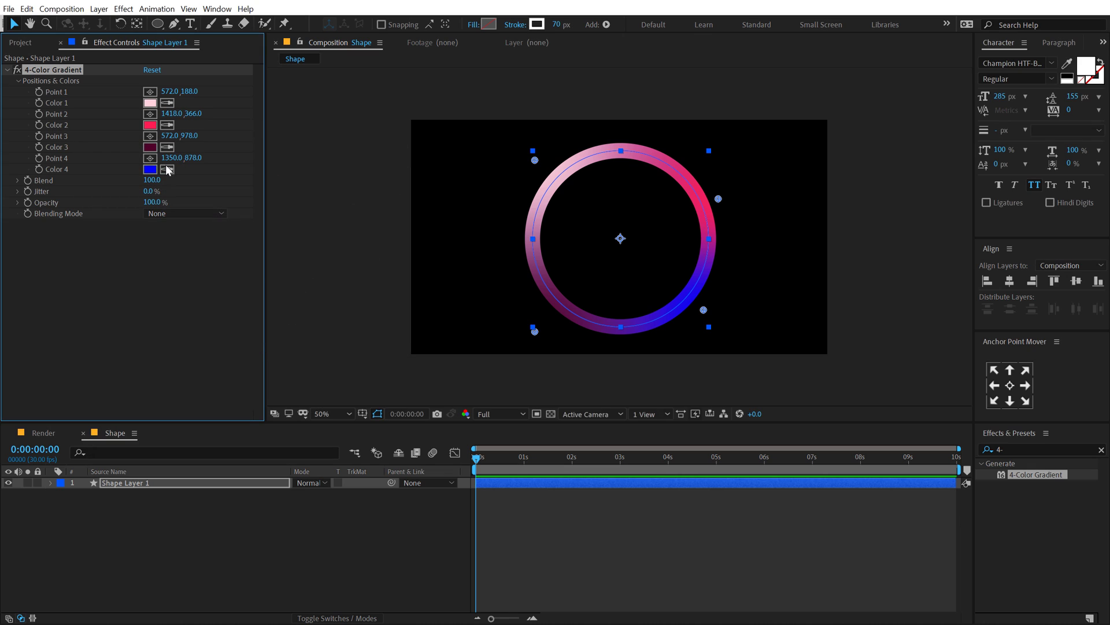
click(154, 145)
click(196, 541)
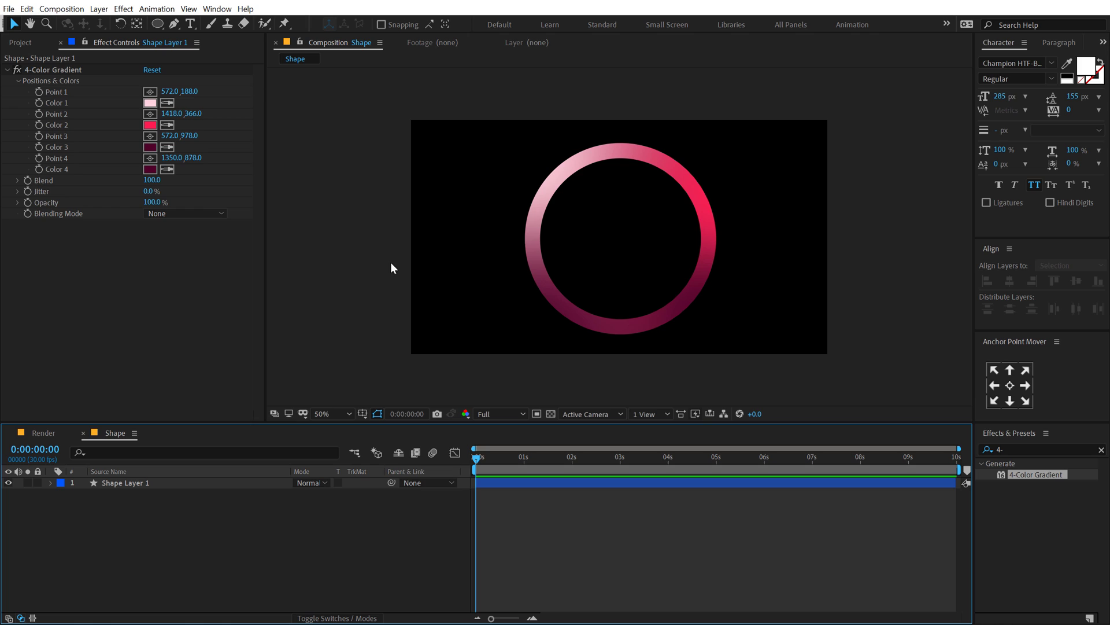
Move gradient Point 2 to the ring's lower left and Point 3 to its upper right.
click(124, 484)
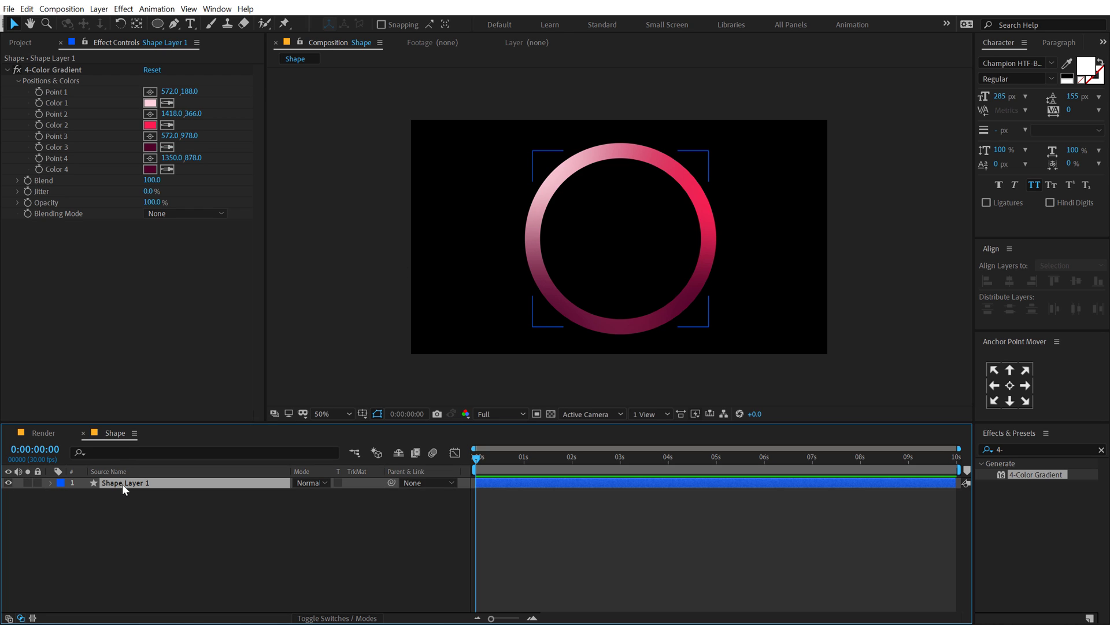
click(59, 70)
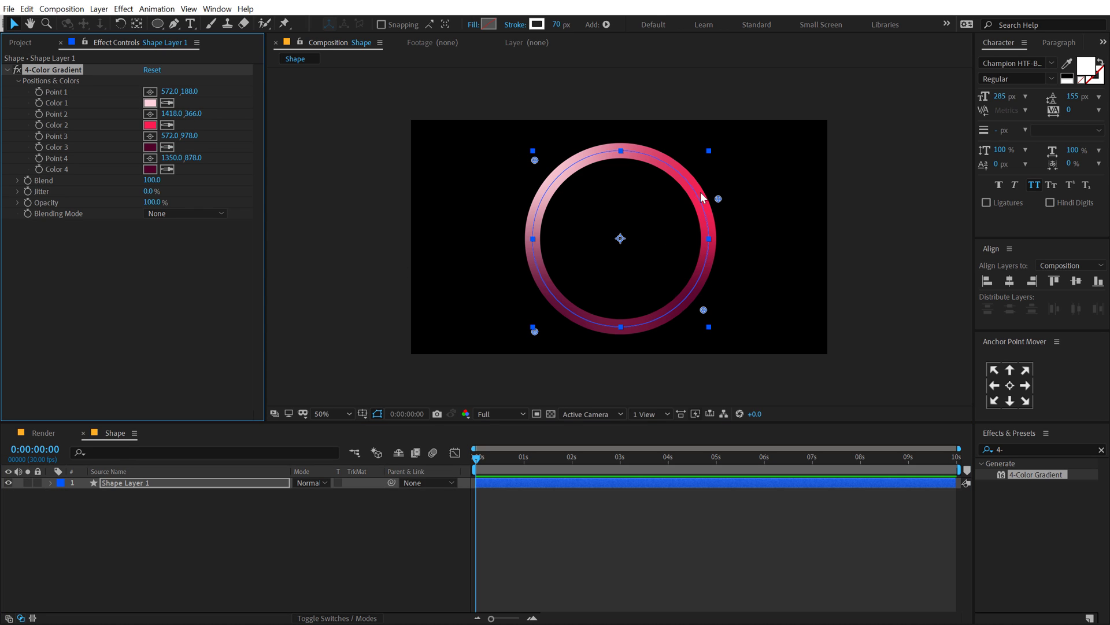
drag(718, 199, 578, 258)
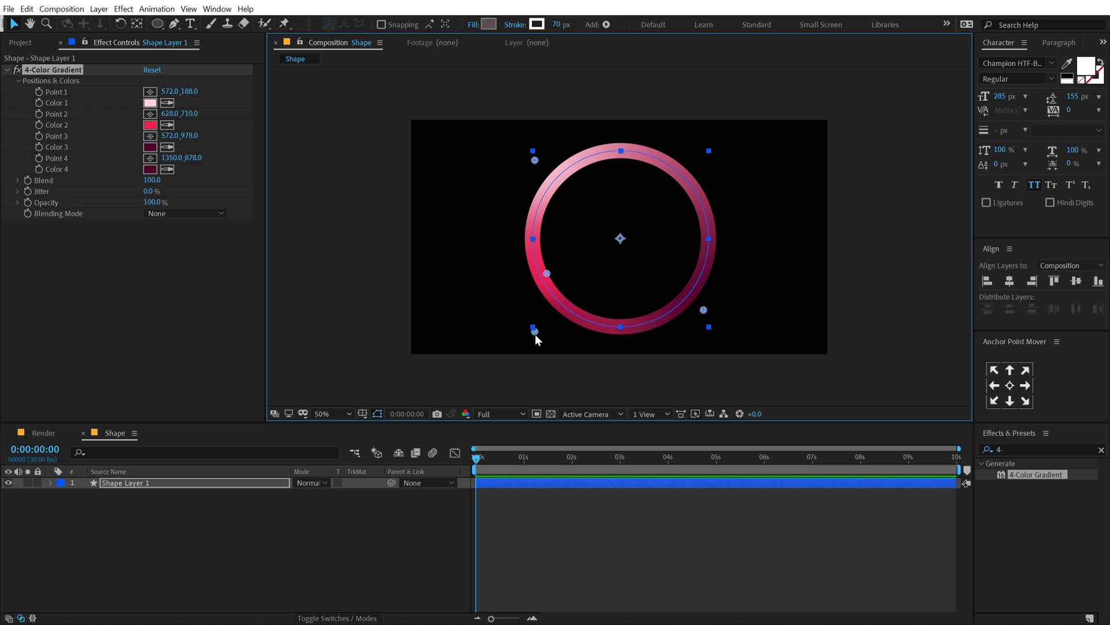
drag(535, 332, 708, 187)
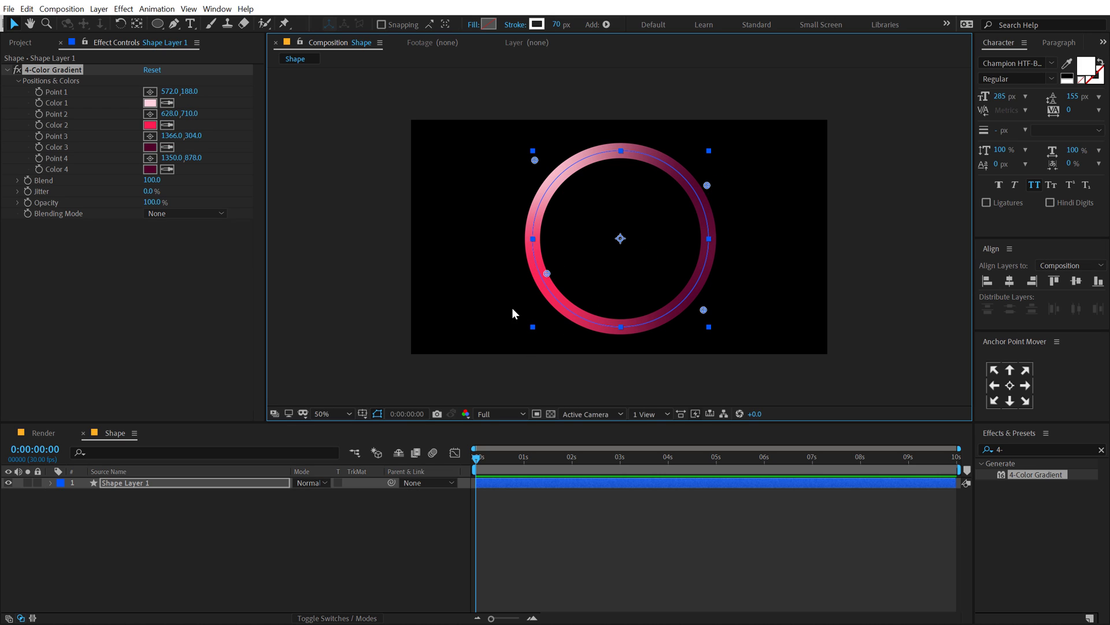
drag(546, 275, 554, 303)
click(347, 492)
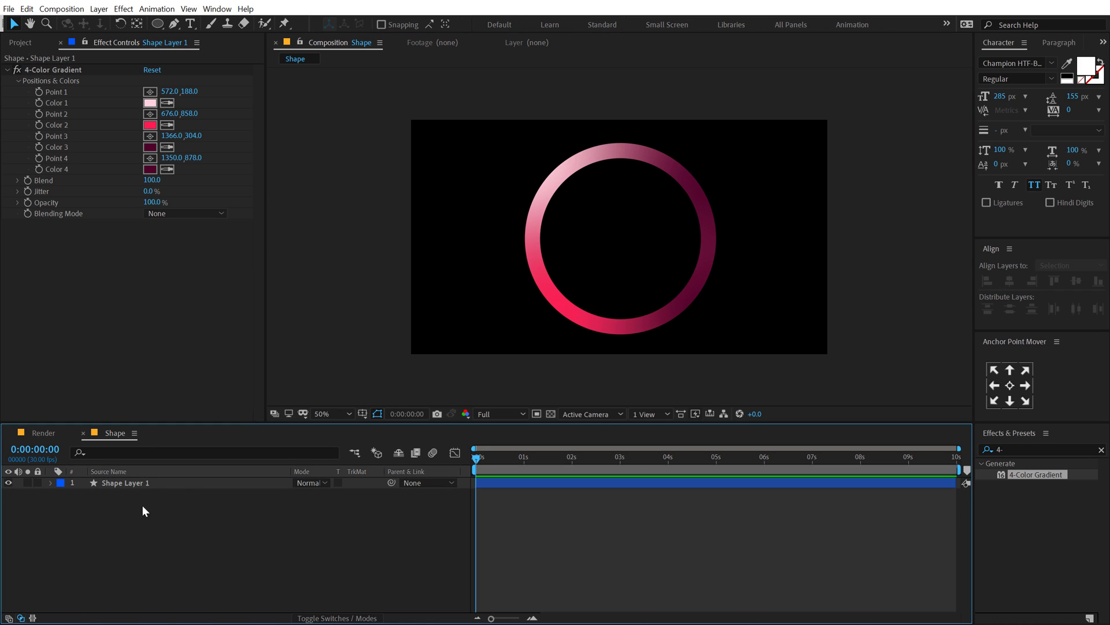
click(126, 485)
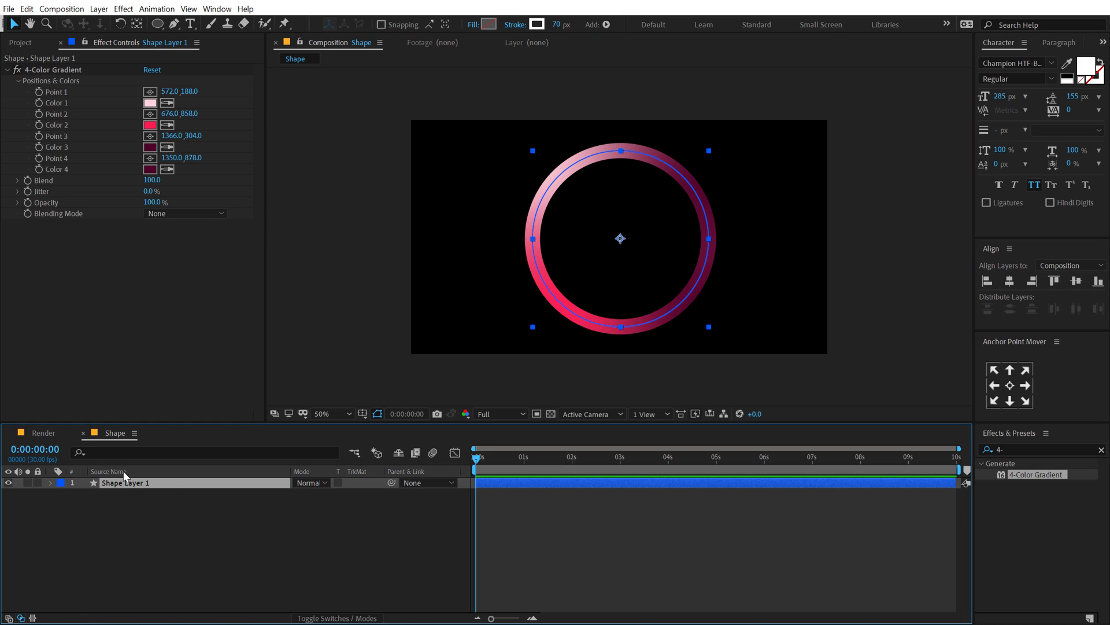
Duplicate the ring layer and shrink the copy's Ellipse Size to 676.
key(ctrl+d)
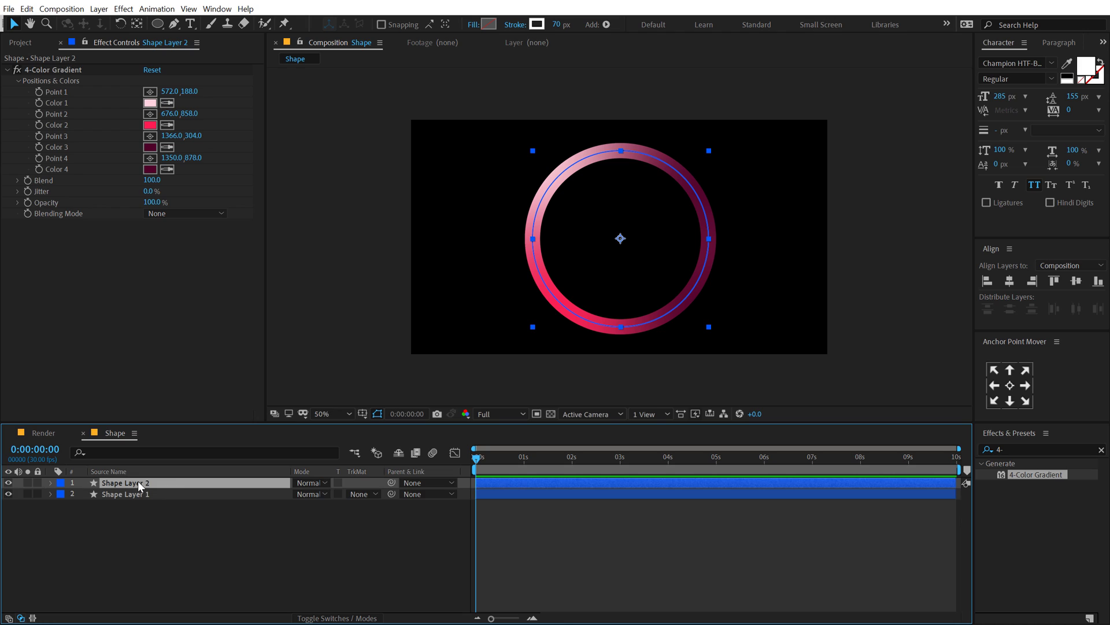
key(u)
key(u)
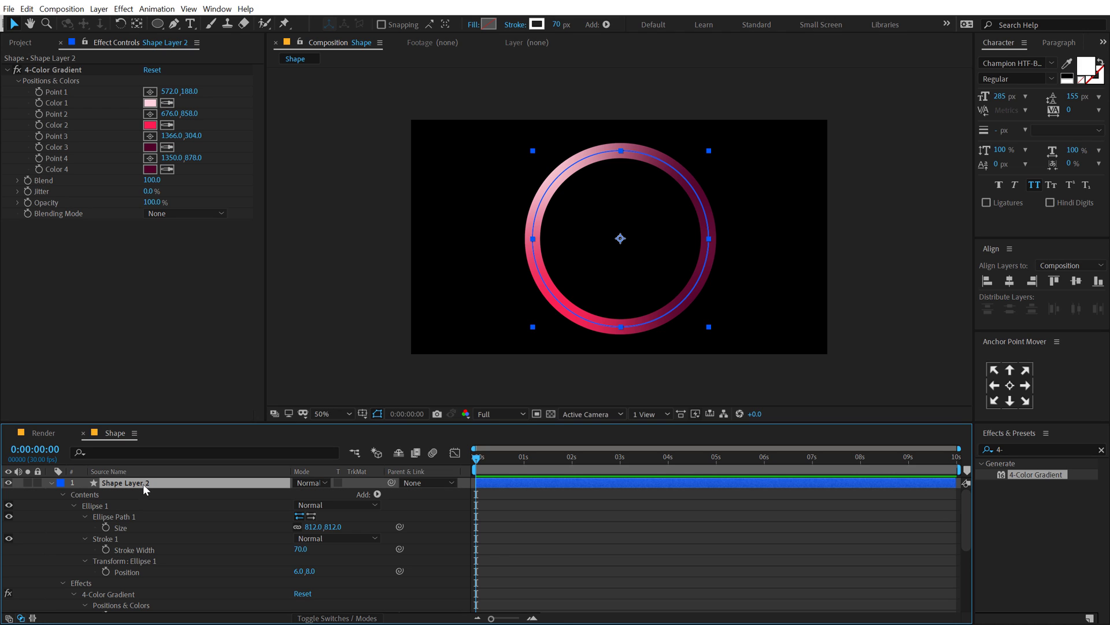
drag(342, 527, 241, 550)
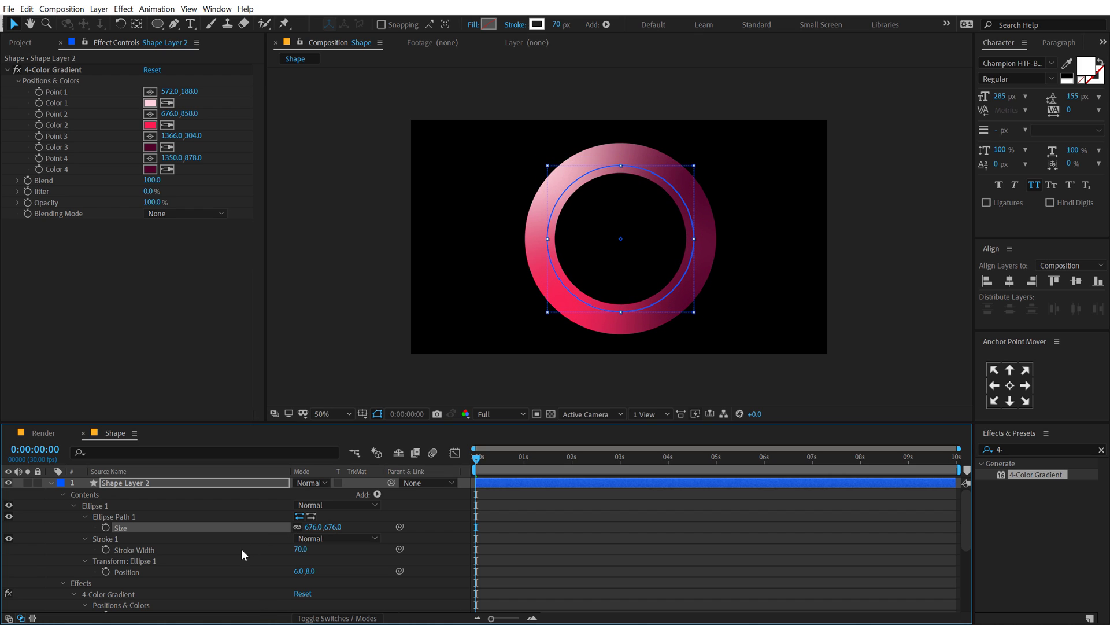
click(50, 484)
click(116, 481)
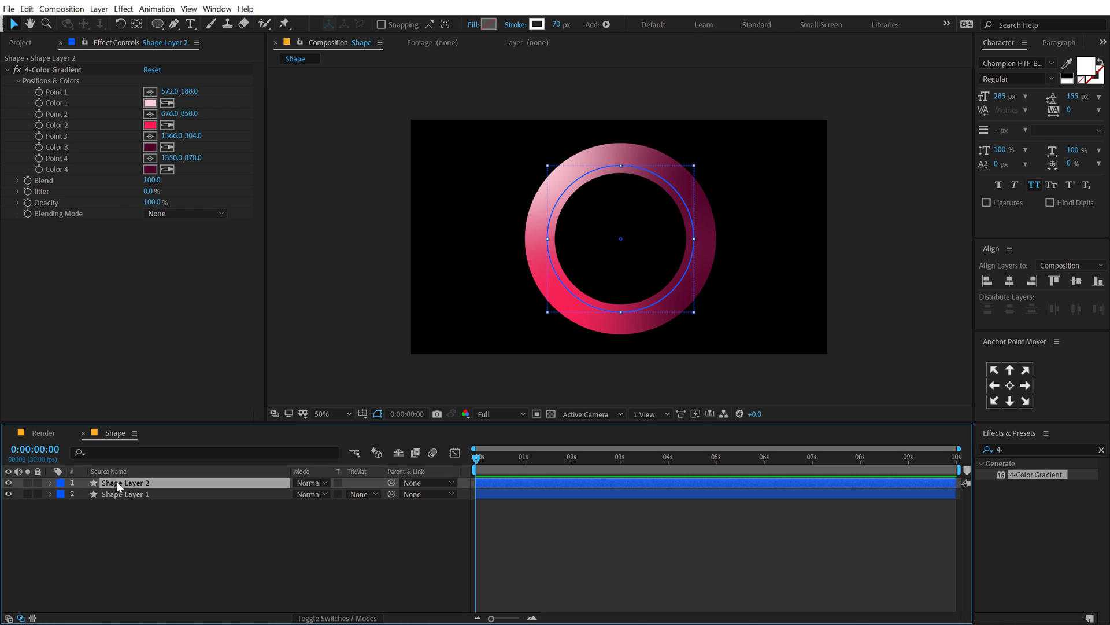
Rearrange Shape Layer 2's gradient points so the inner ring shades opposite the outer.
click(60, 69)
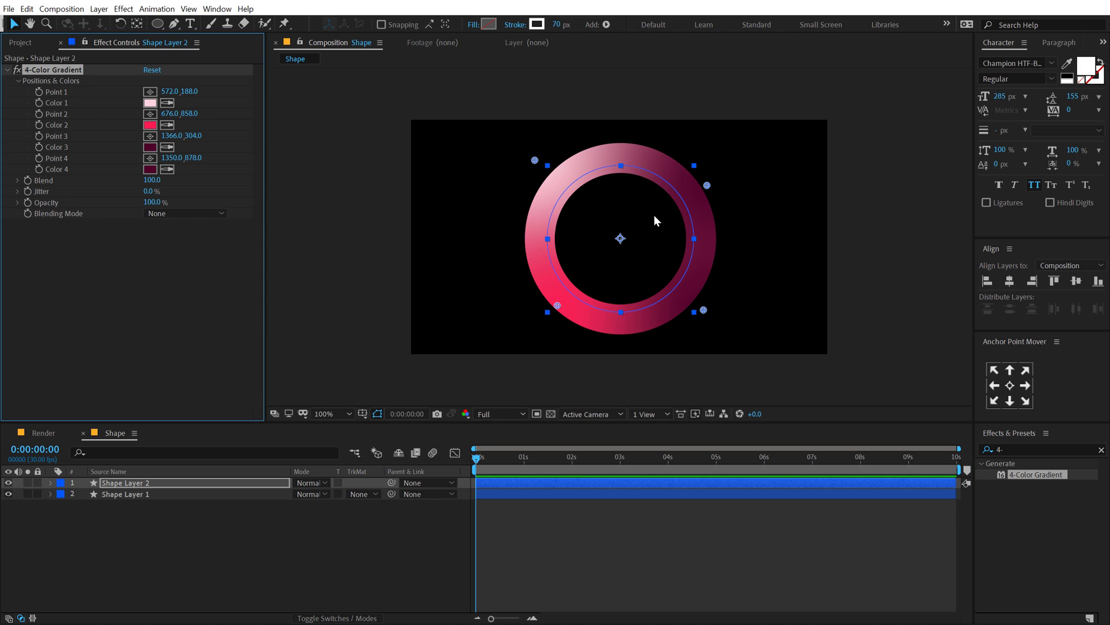
key(period)
key(comma)
drag(533, 160, 710, 236)
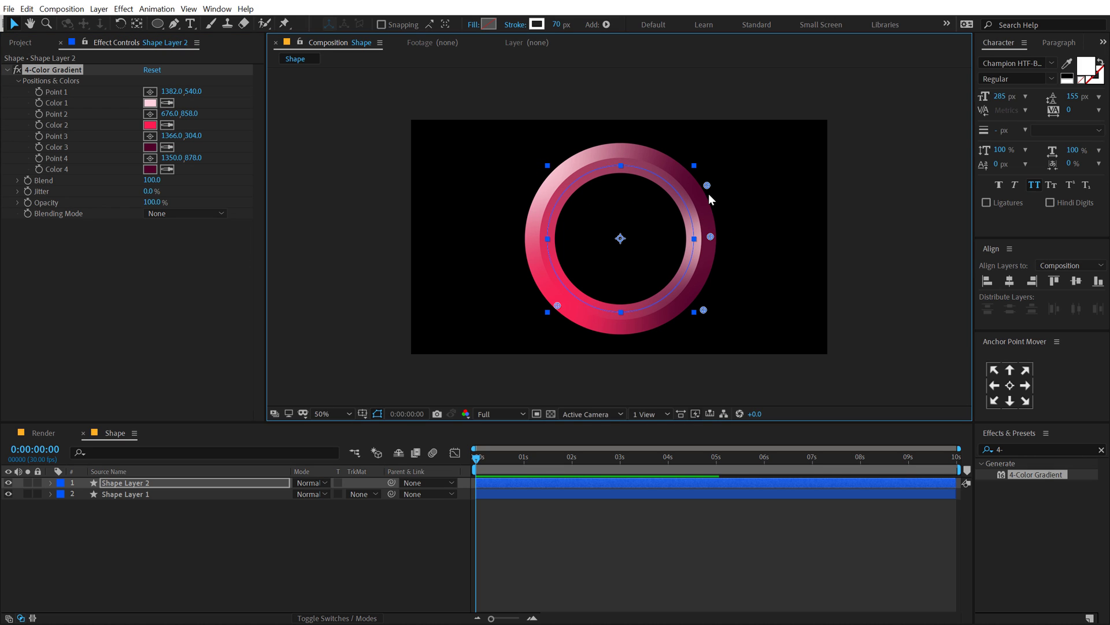
drag(707, 185, 552, 165)
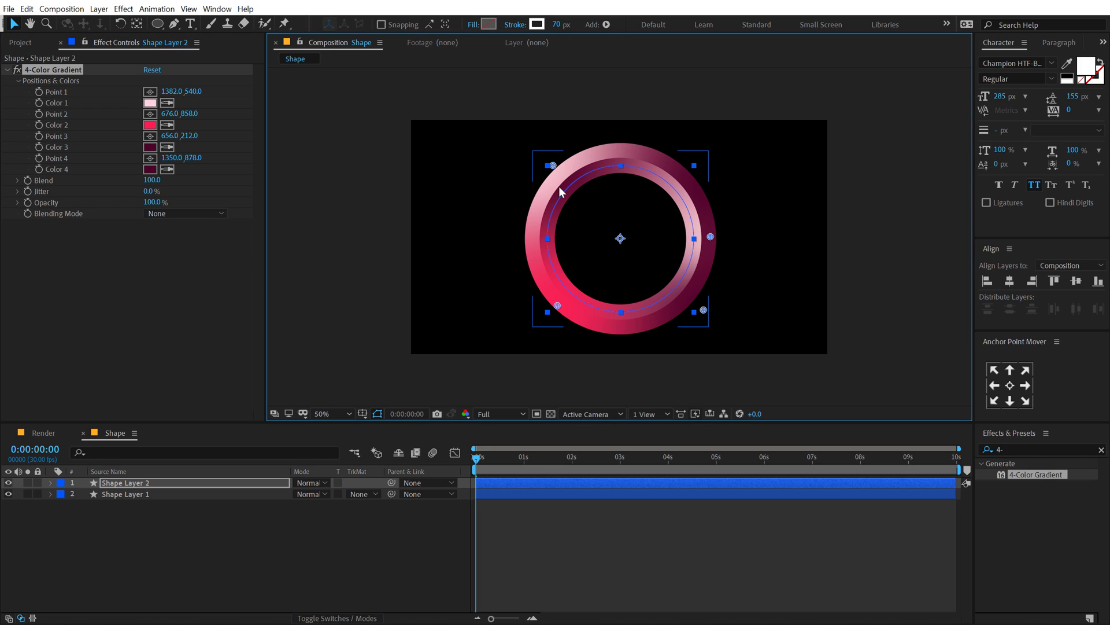
drag(703, 310, 690, 171)
drag(549, 273, 588, 311)
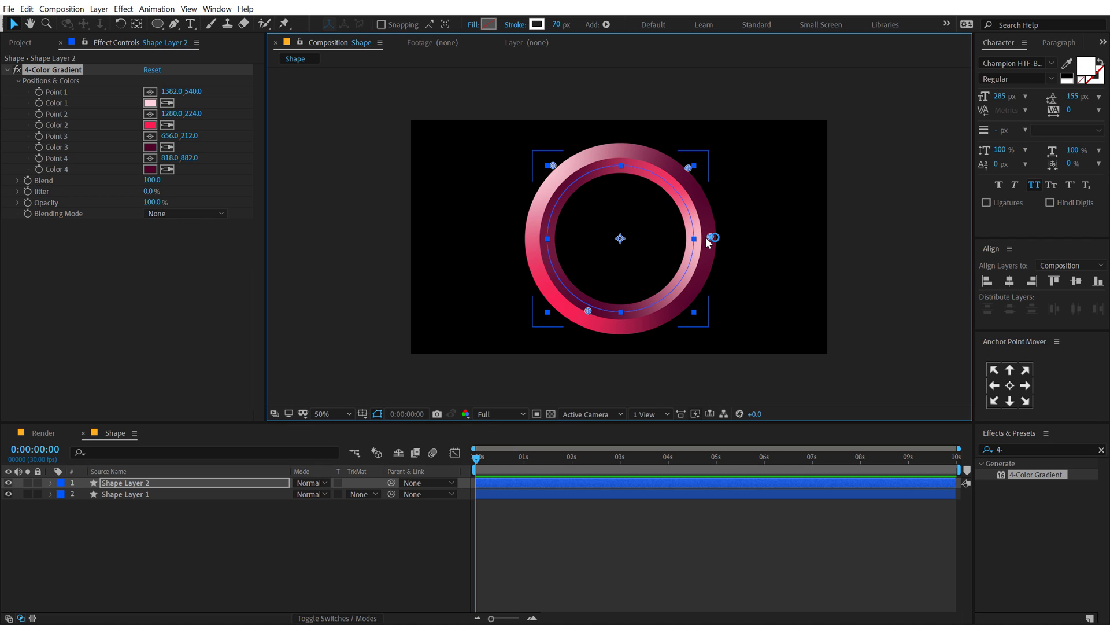
drag(710, 237, 702, 282)
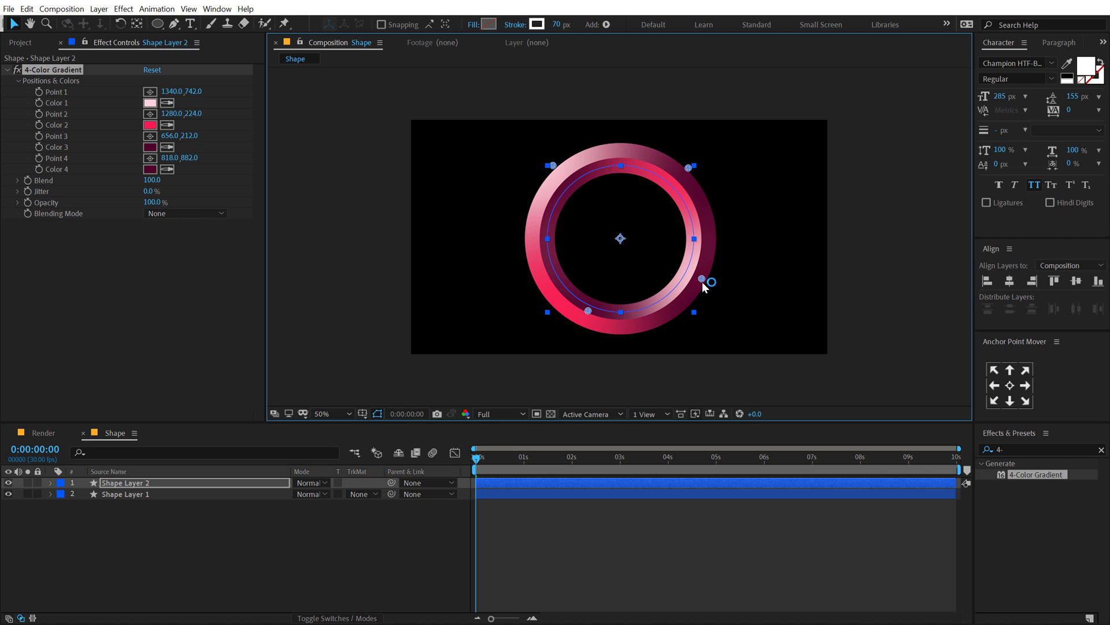
drag(688, 168, 682, 186)
click(289, 548)
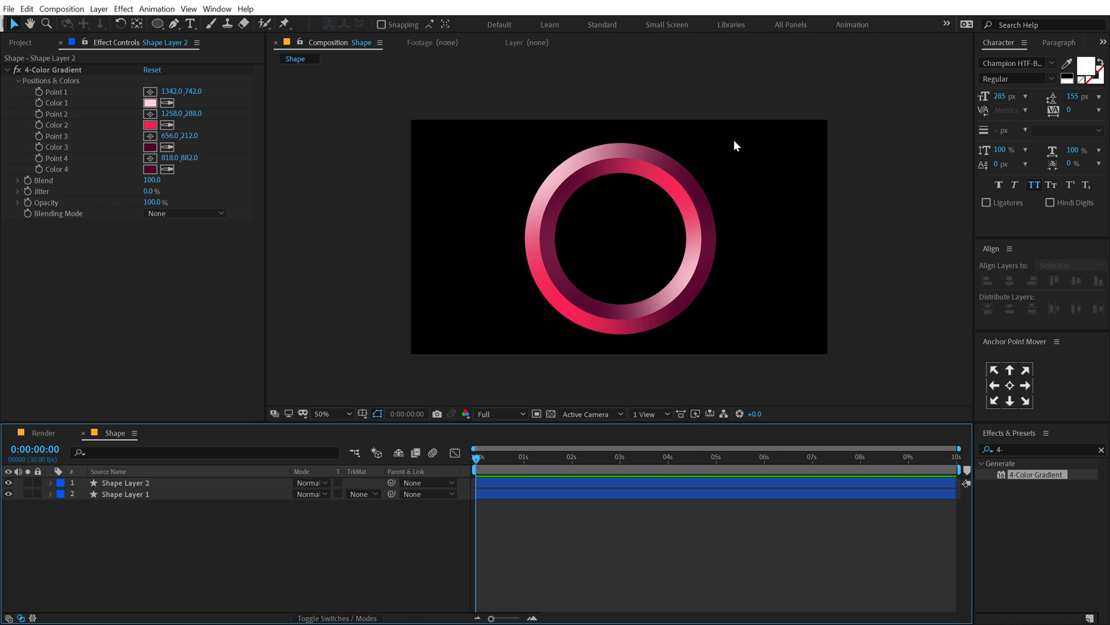
scroll(647, 200, up, 2)
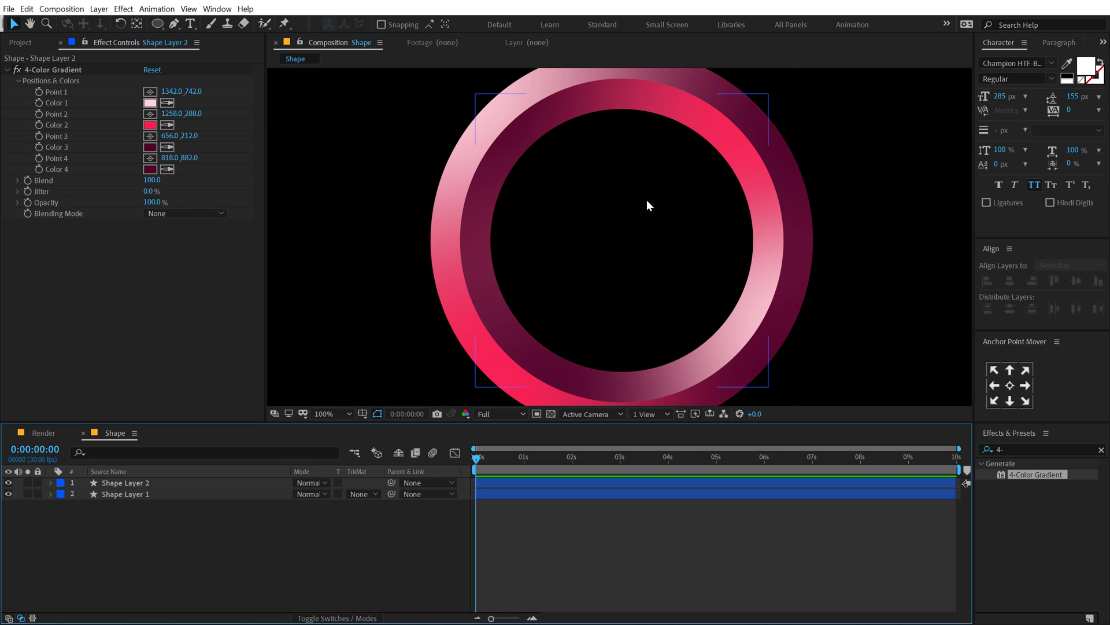
scroll(647, 200, down, 2)
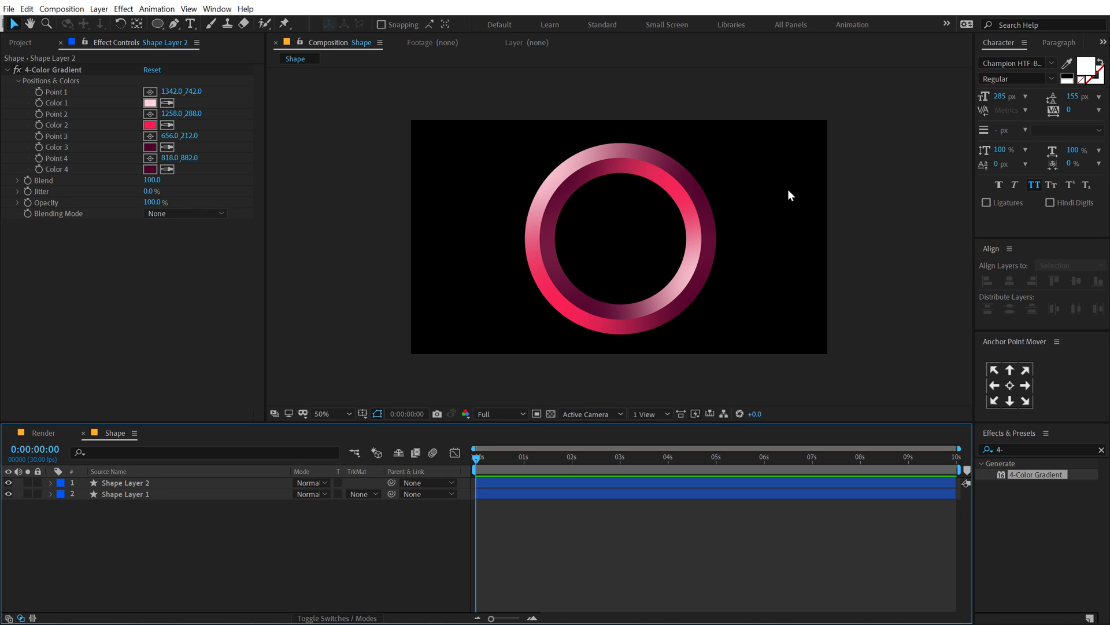
Add the Shape comp as a layer in the Render composition.
click(51, 433)
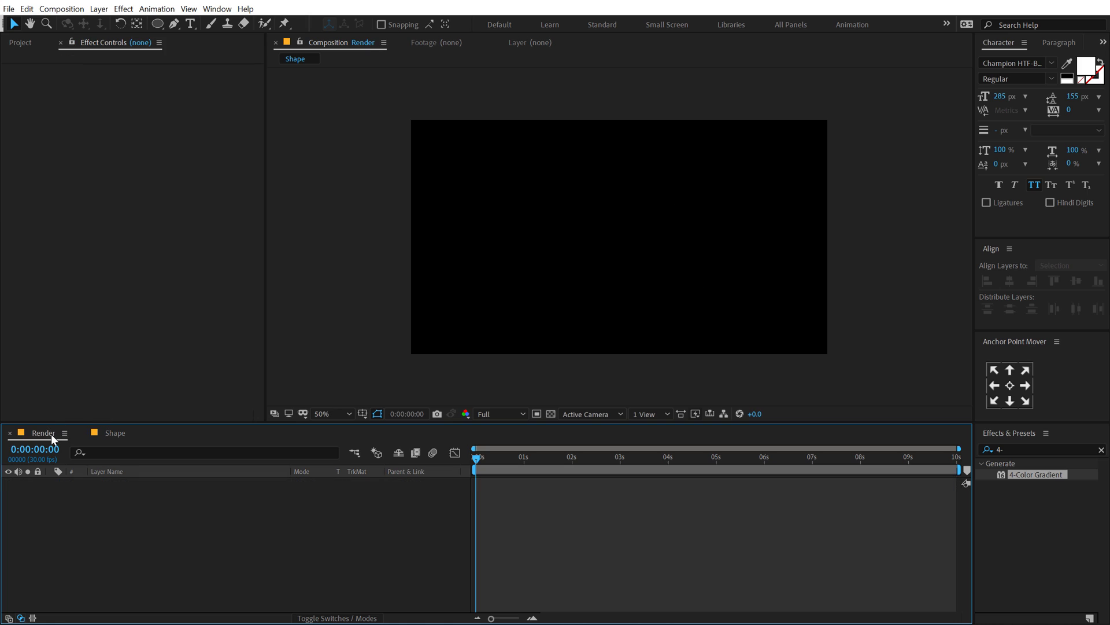
click(19, 43)
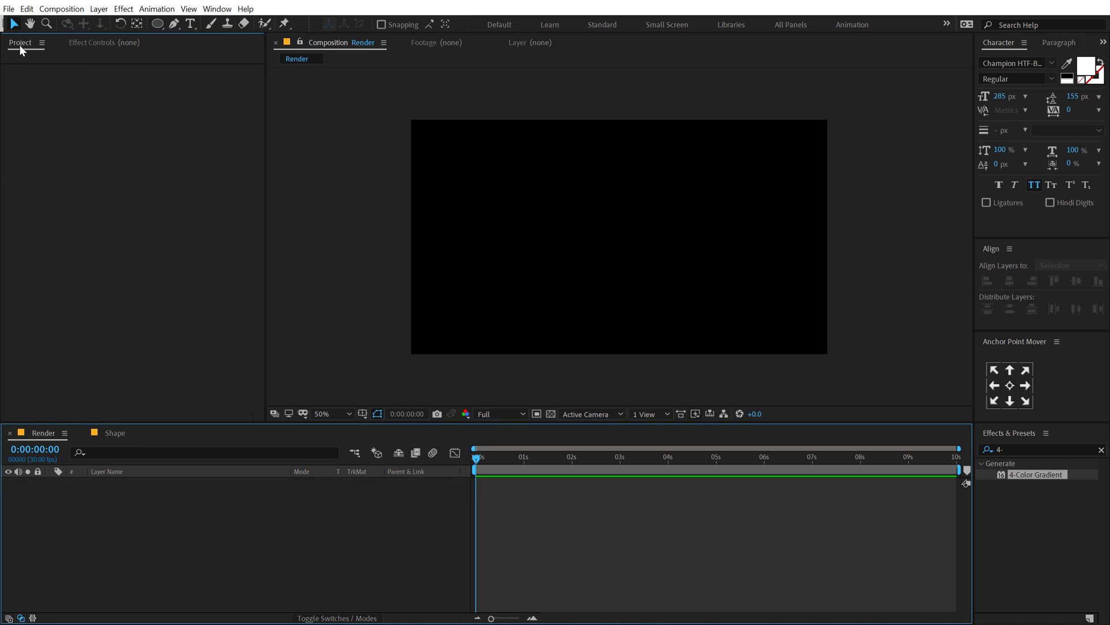
drag(35, 168, 158, 502)
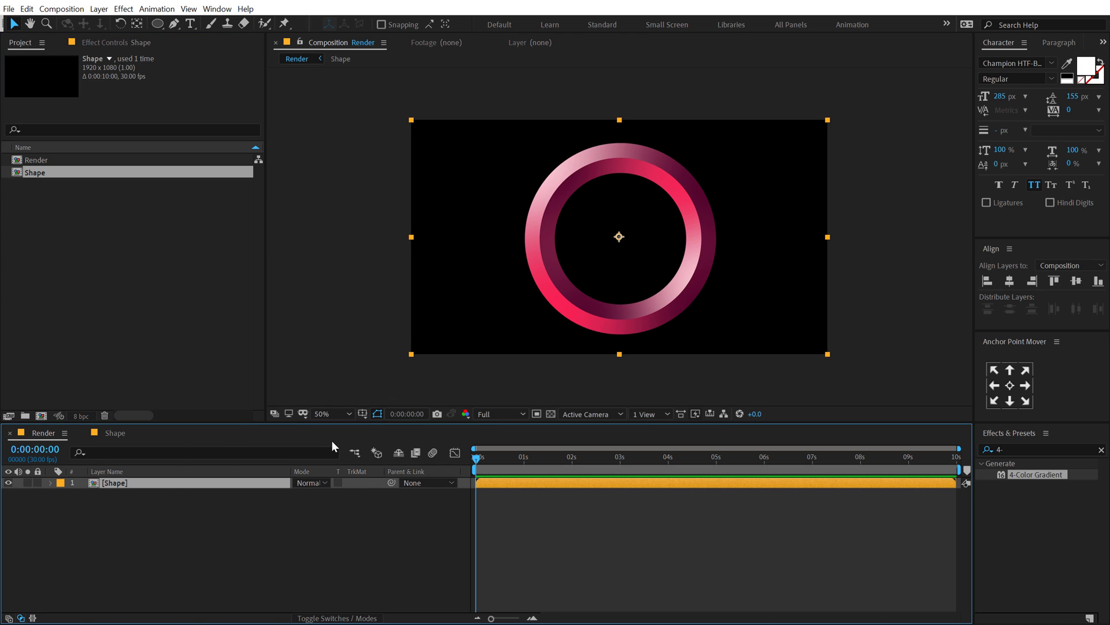
drag(494, 460, 317, 483)
Give the Shape layer's Rotation the expression time*60 and preview the spin.
key(r)
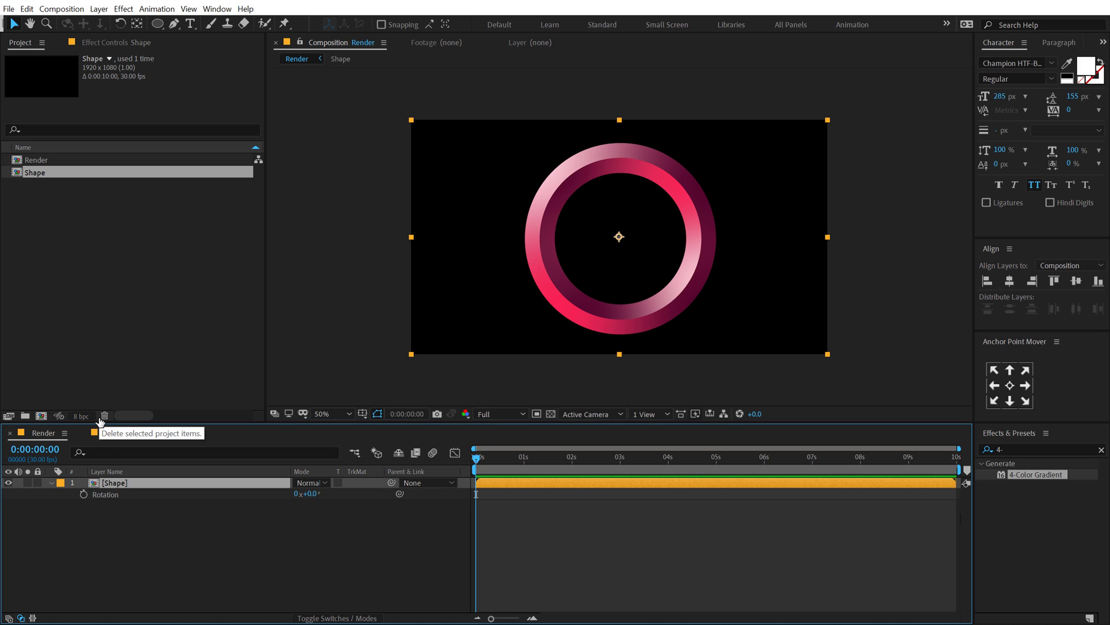
alt+click(85, 496)
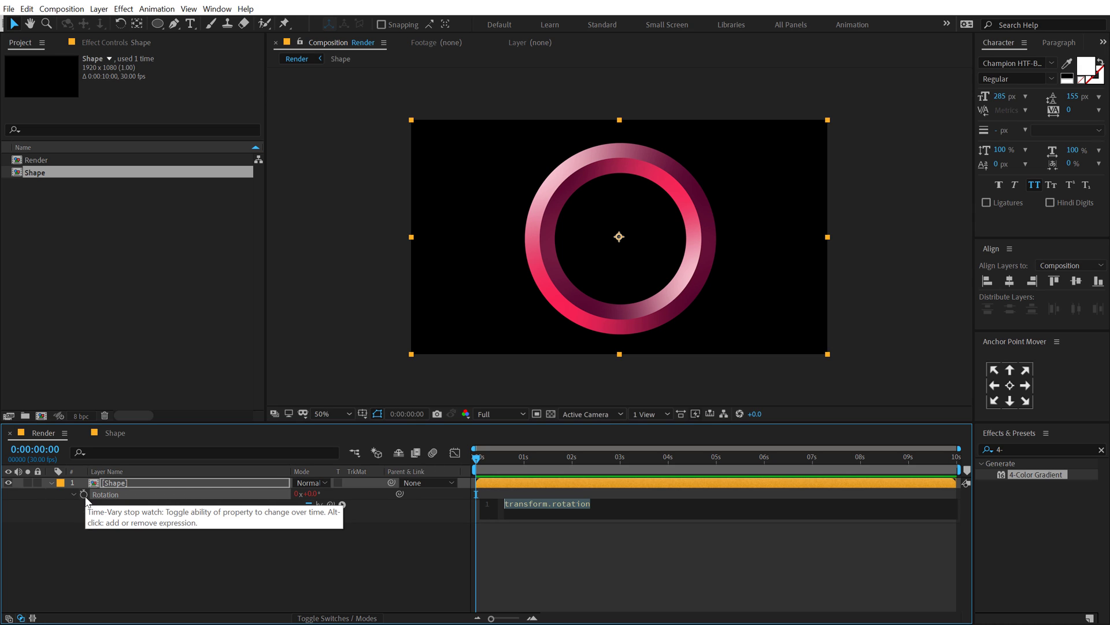
text(time)
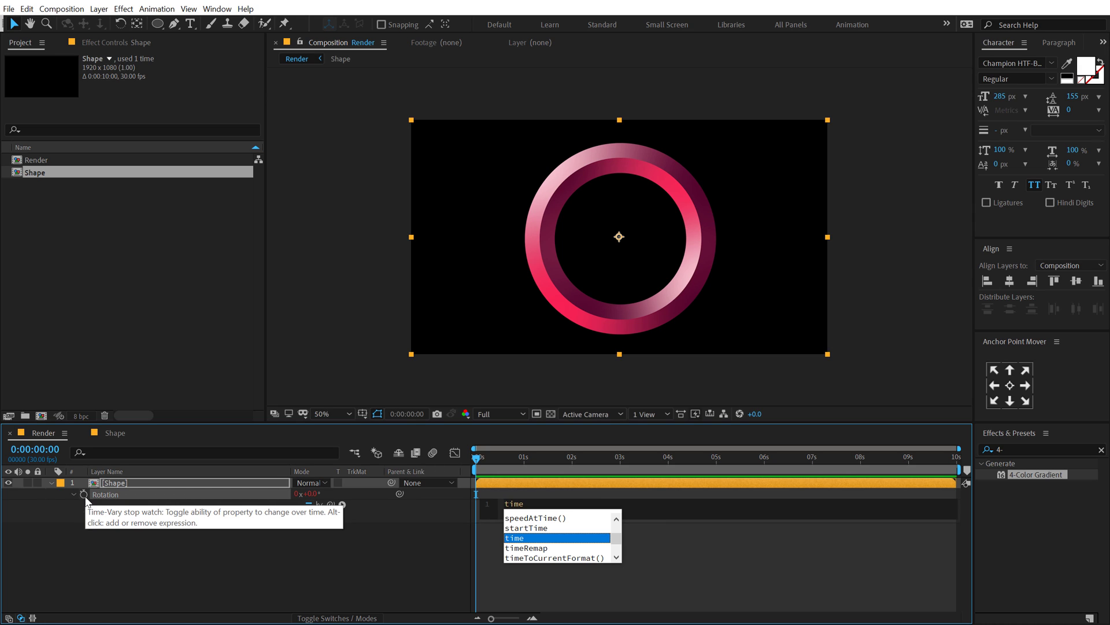
text(*60)
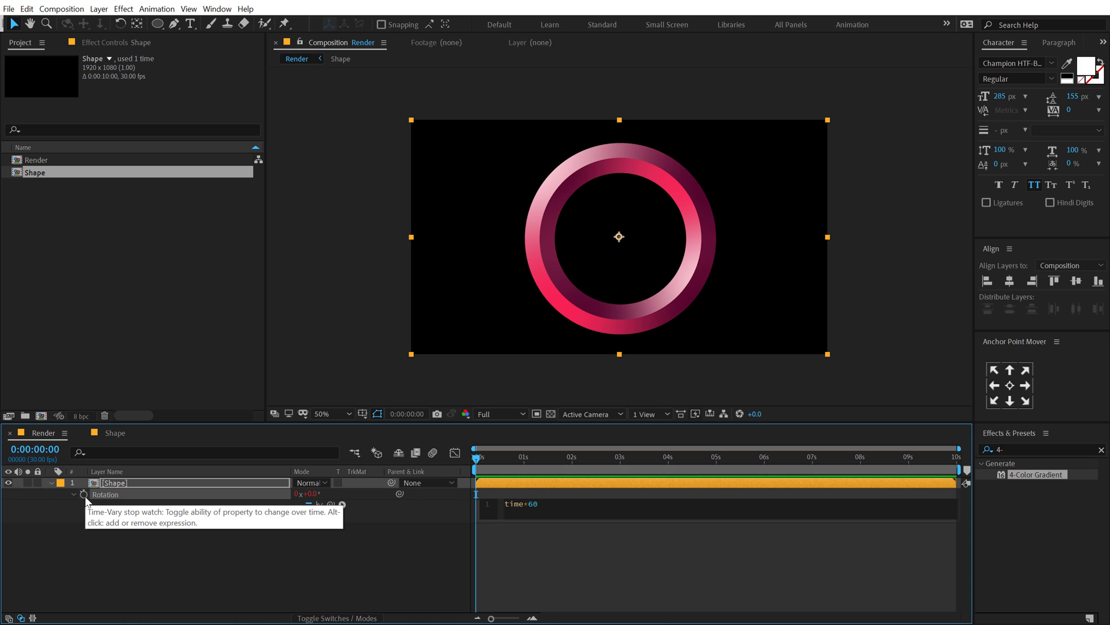
click(87, 563)
key(space)
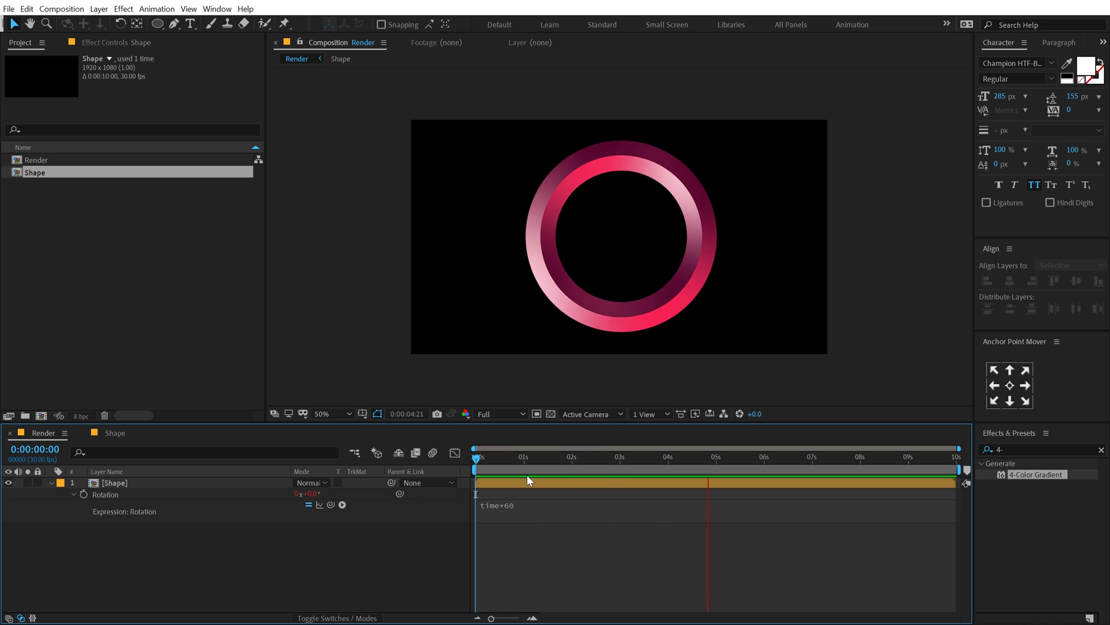
key(space)
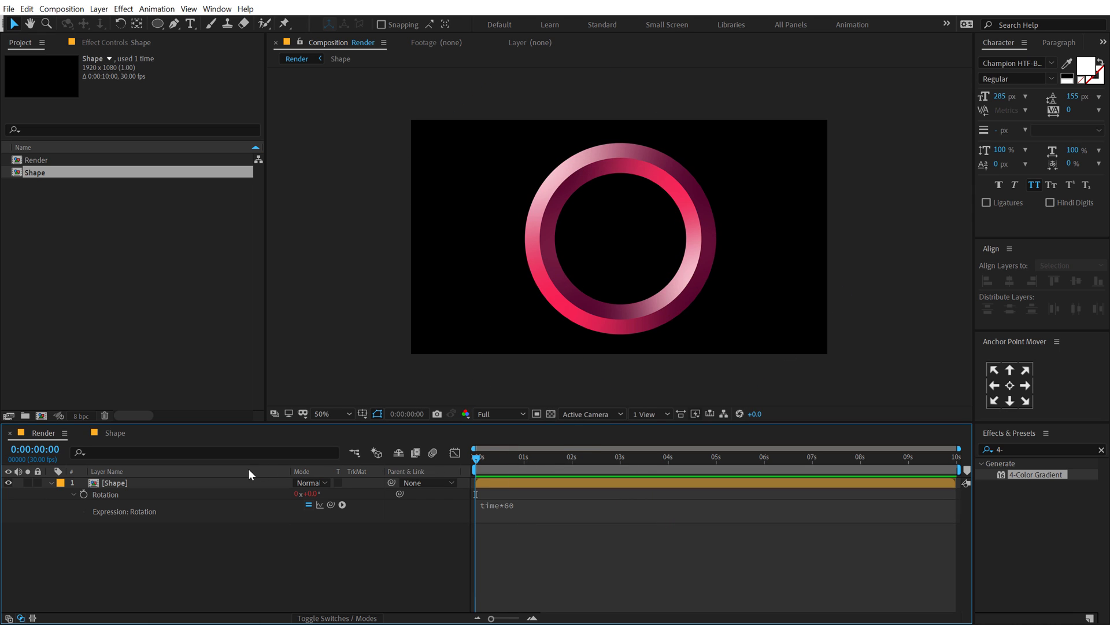
Create a solid named BG and move it below the ring layer.
click(51, 483)
click(149, 529)
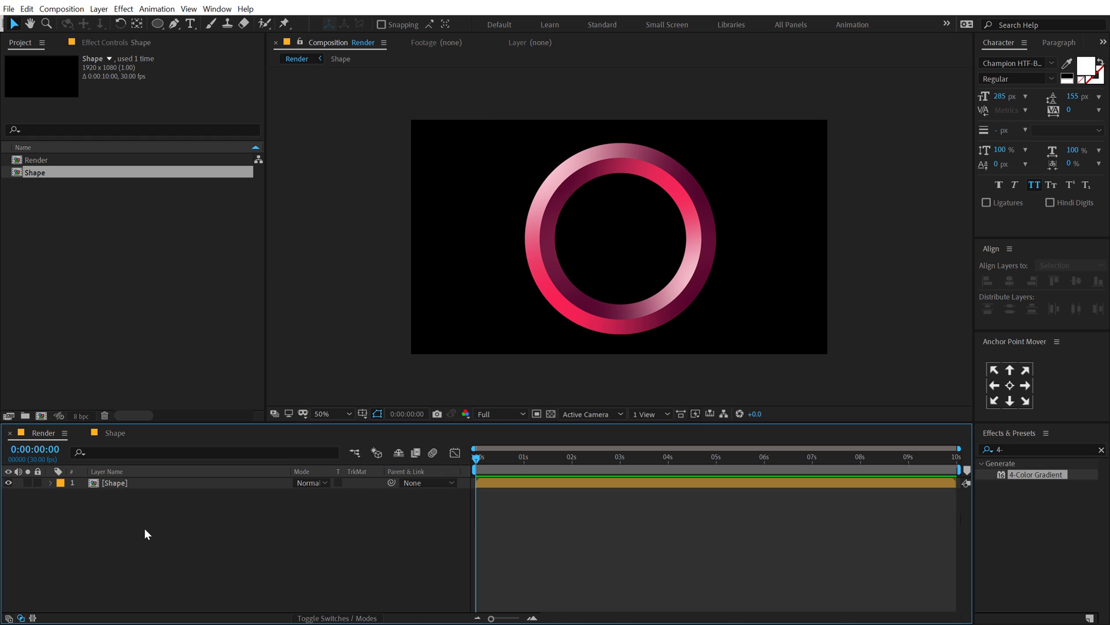
key(ctrl+y)
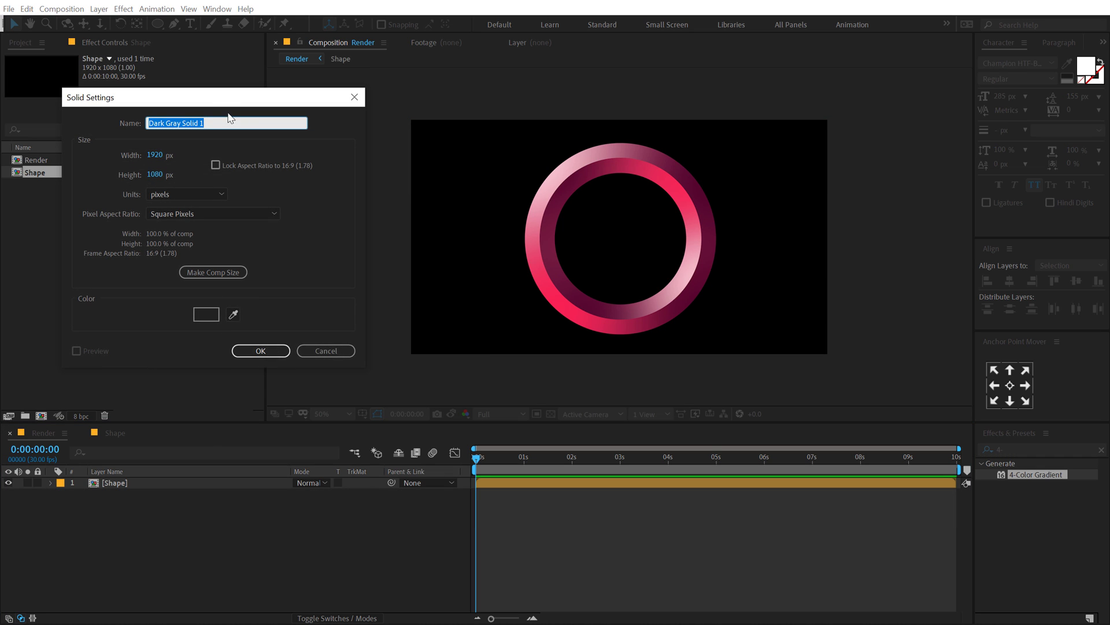
text(BG)
click(261, 350)
drag(120, 483, 126, 524)
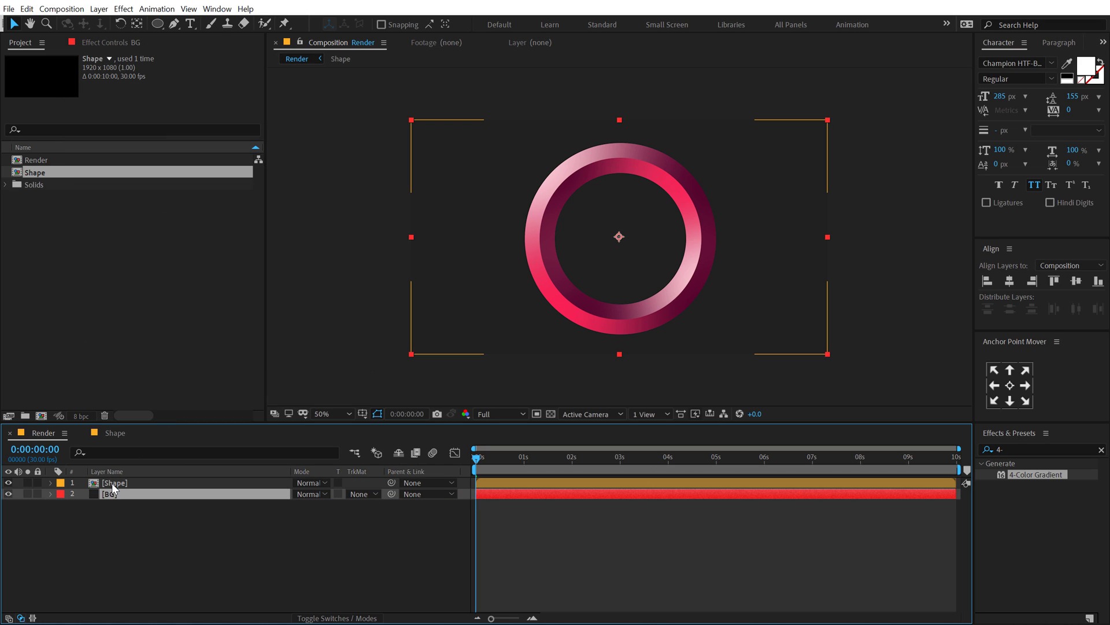
Copy Shape Layer 2's 4-Color Gradient and paste it onto the BG layer.
double_click(110, 482)
click(110, 483)
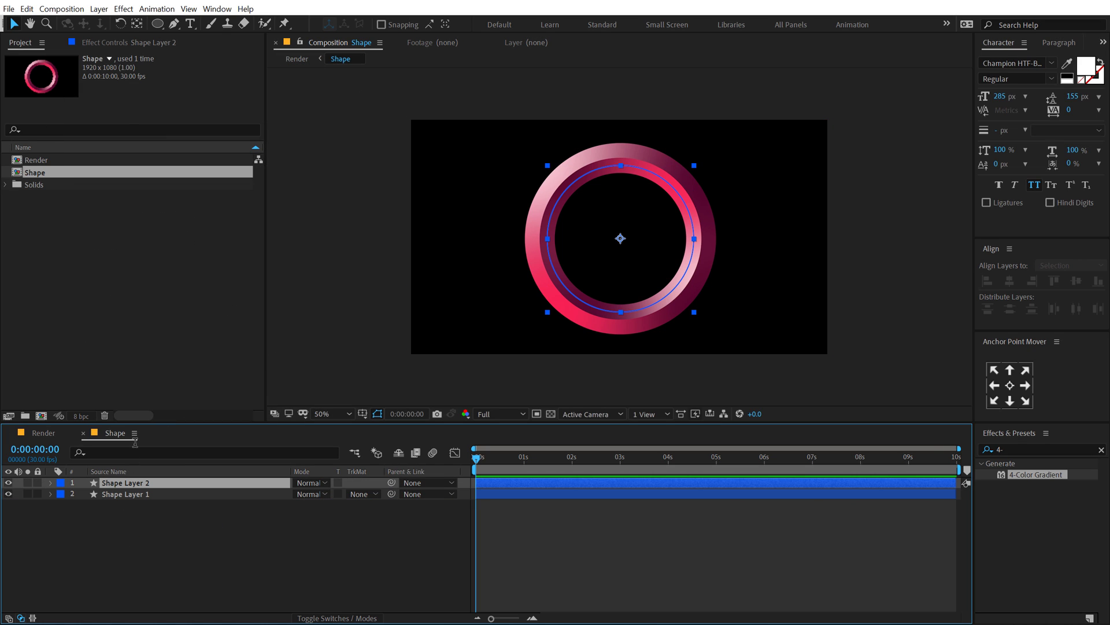
click(119, 44)
click(51, 71)
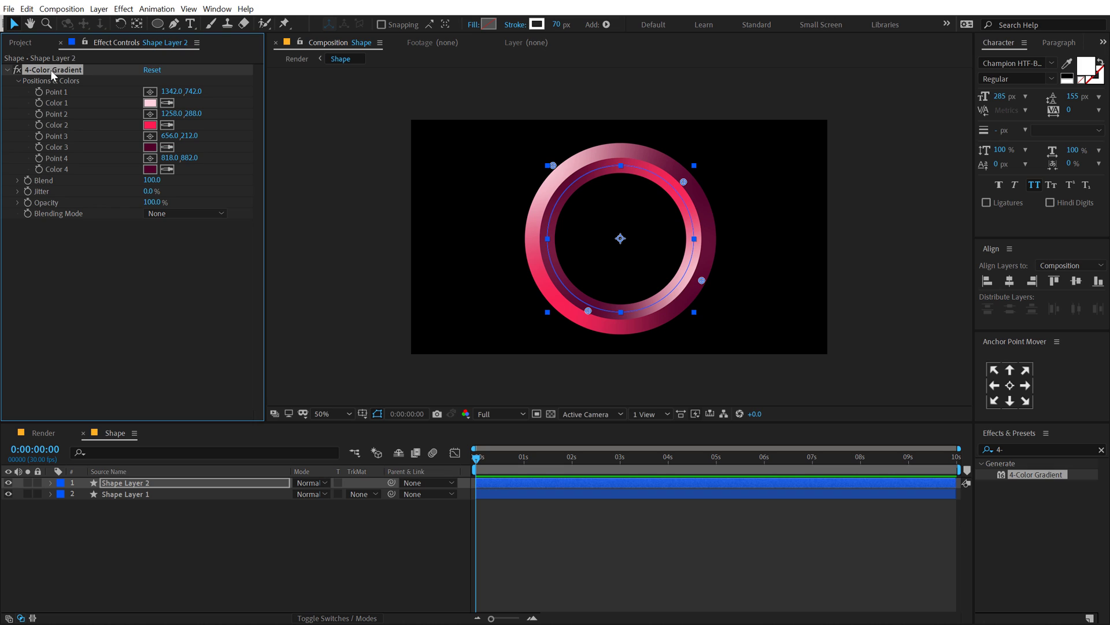
click(40, 433)
click(117, 492)
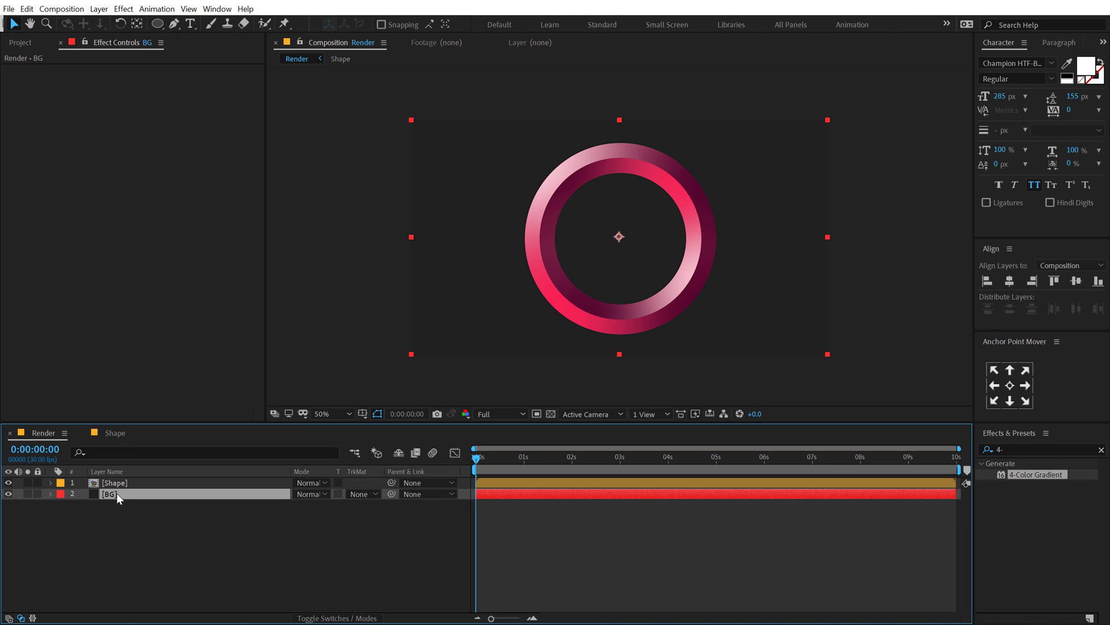
key(ctrl+v)
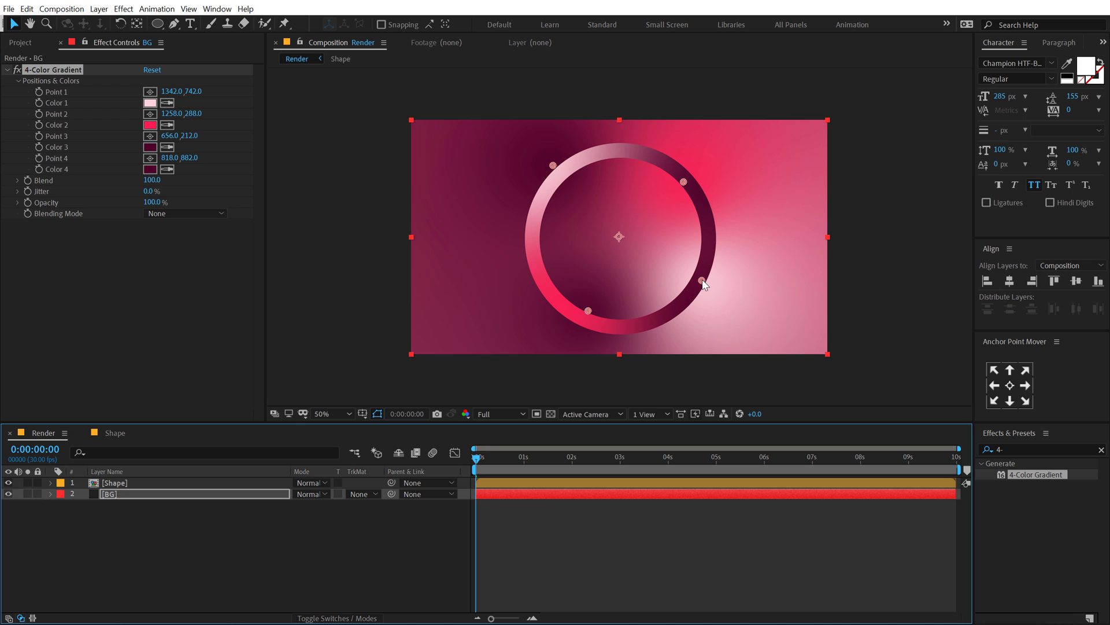
Move BG gradient Point 1 to the centre and Points 2–4 to the corners.
drag(702, 280, 617, 232)
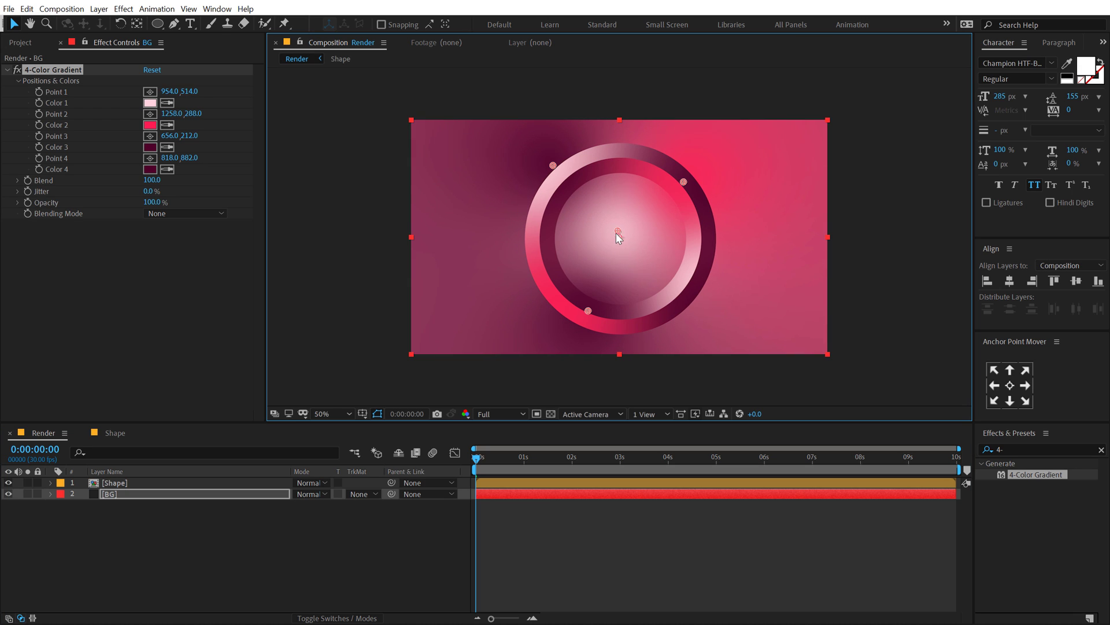
drag(588, 311, 826, 351)
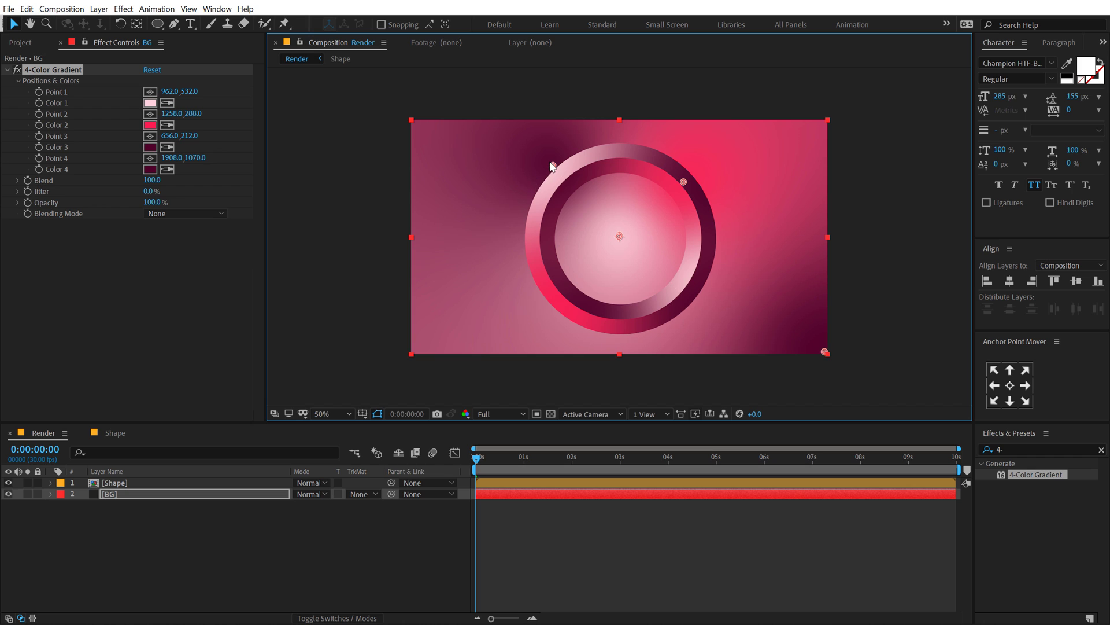
drag(551, 165, 426, 123)
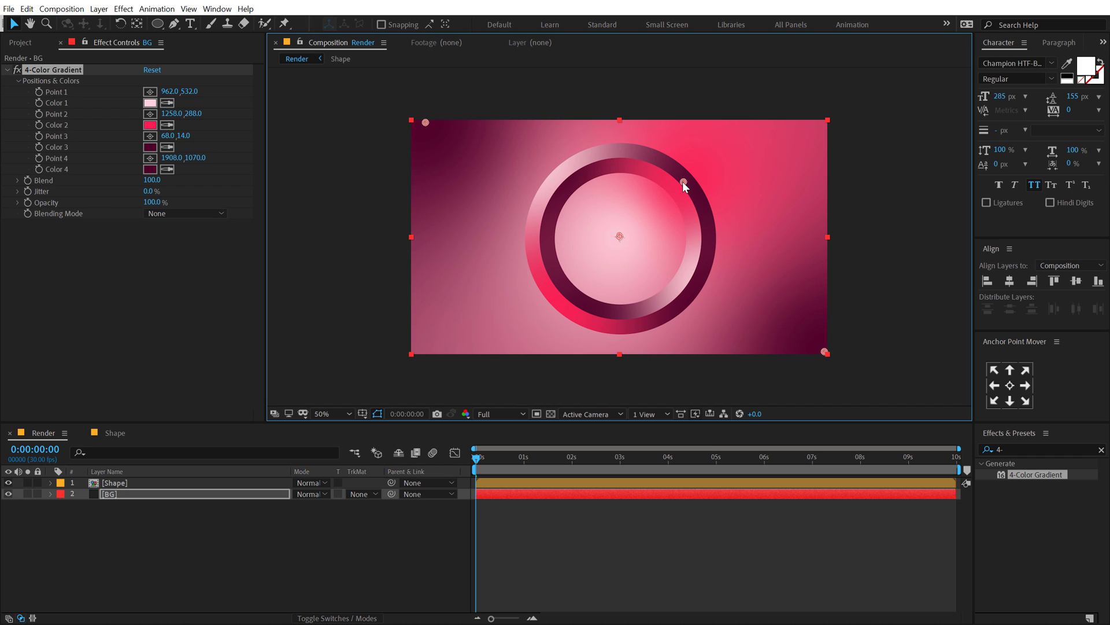
drag(682, 184, 420, 353)
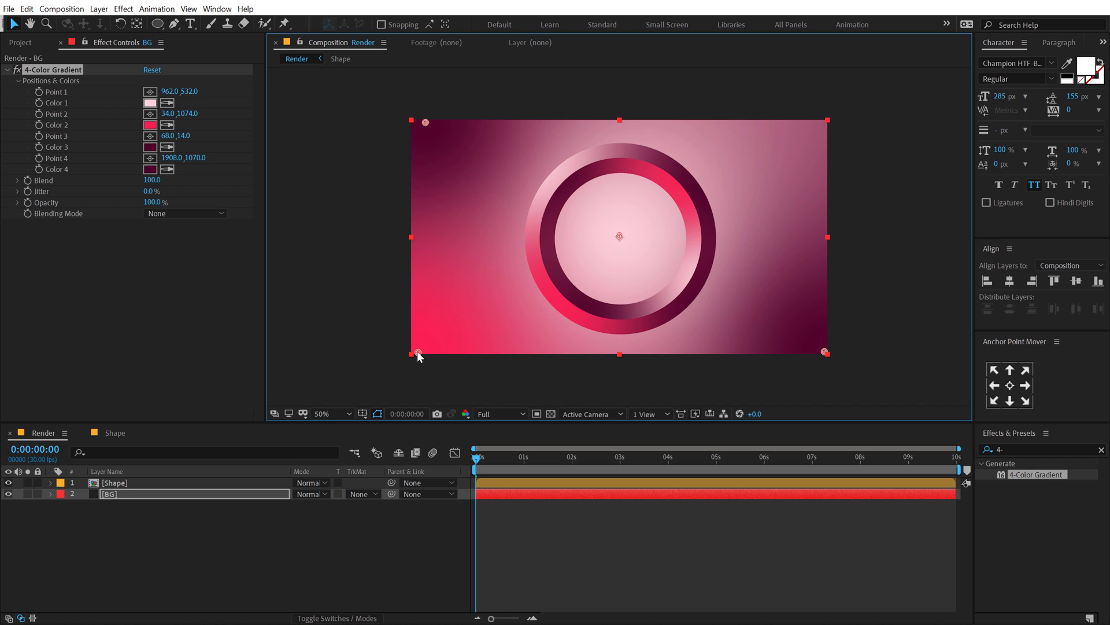
Eyedrop BG Color 1 to bright red and Color 2 to dark maroon.
click(167, 125)
click(151, 147)
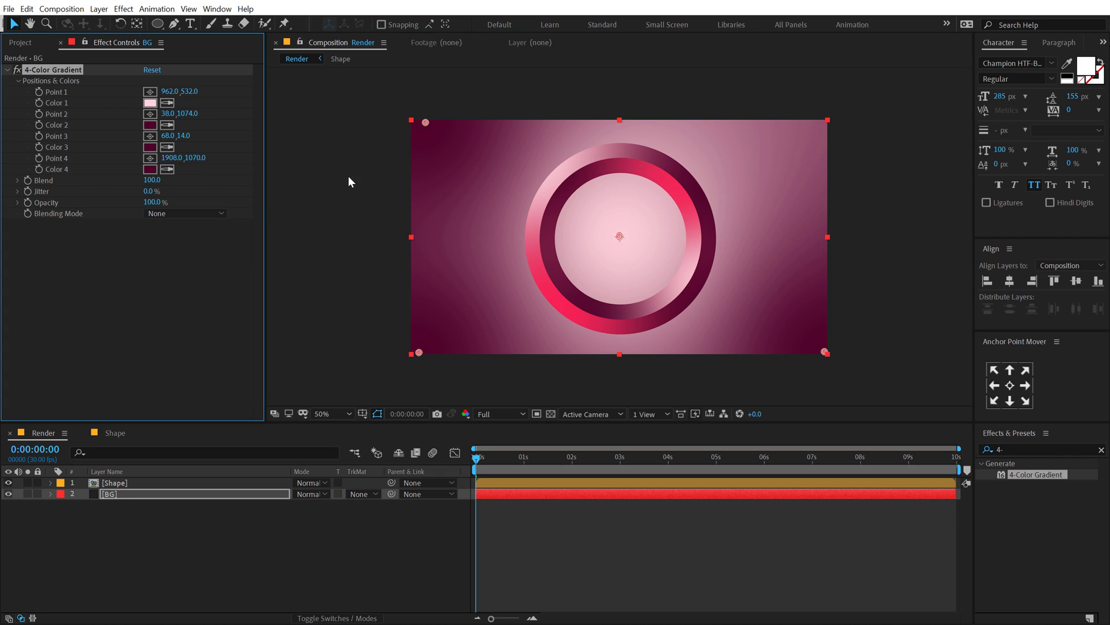
key(ctrl+z)
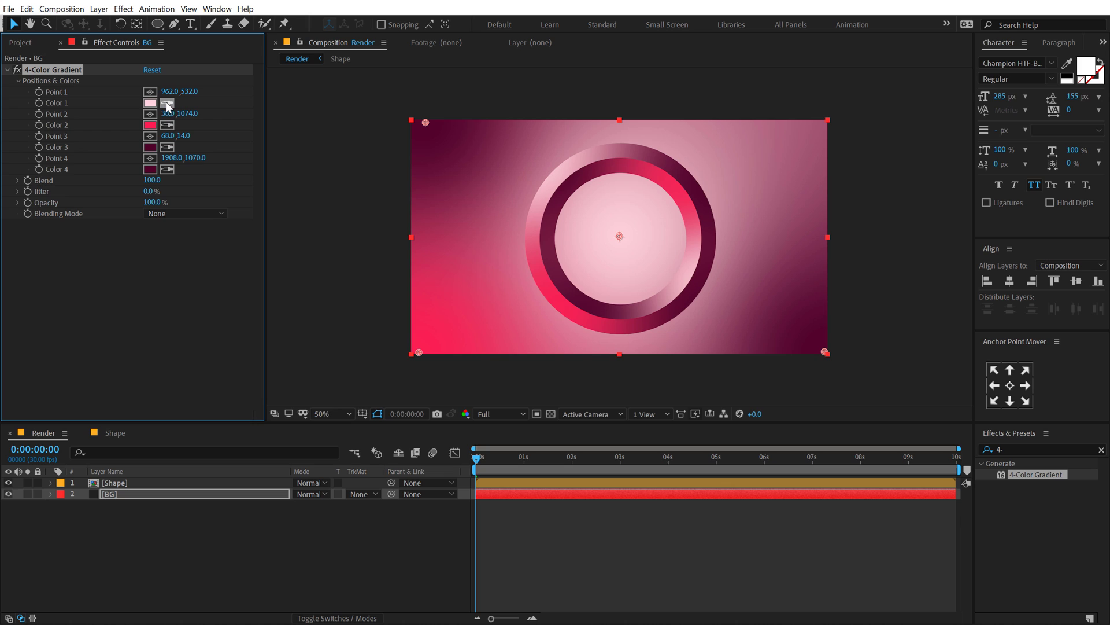
click(167, 103)
click(150, 125)
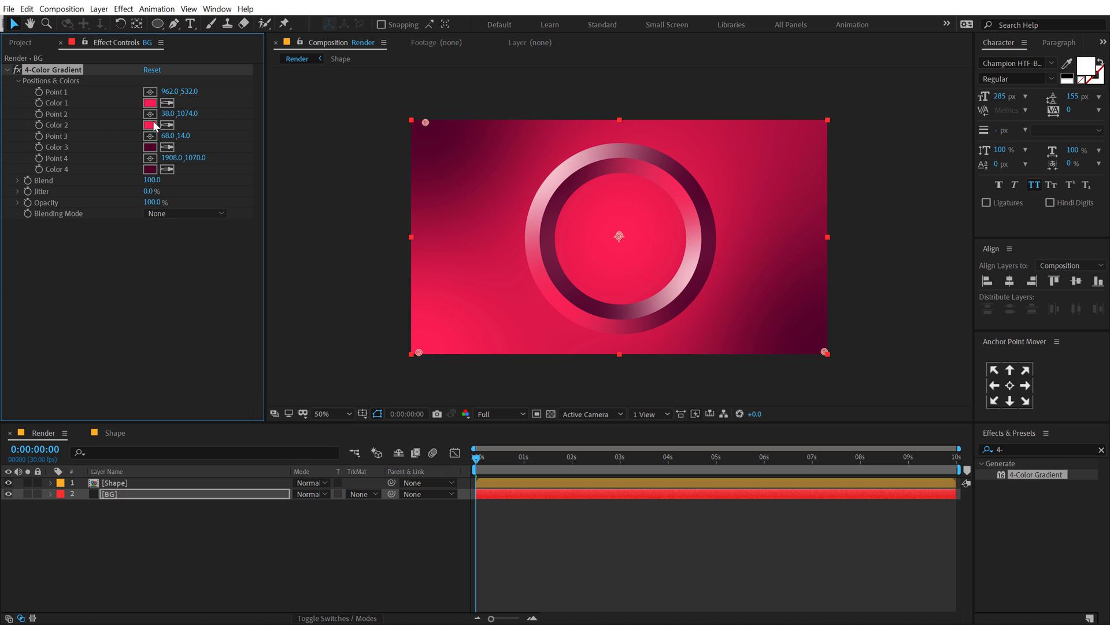
click(166, 126)
click(147, 144)
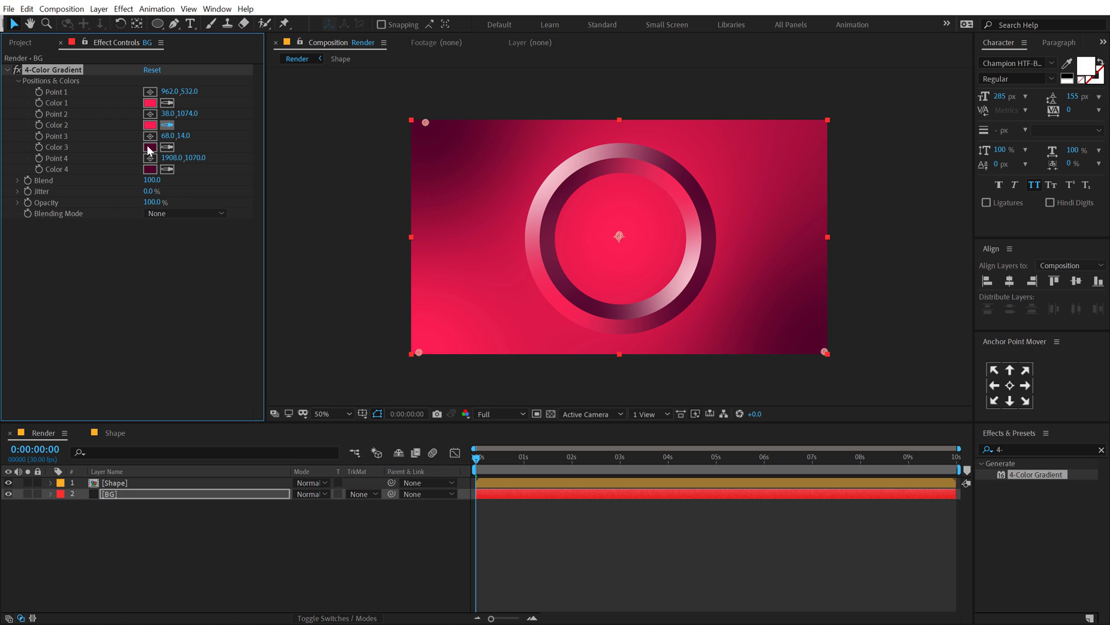
click(247, 587)
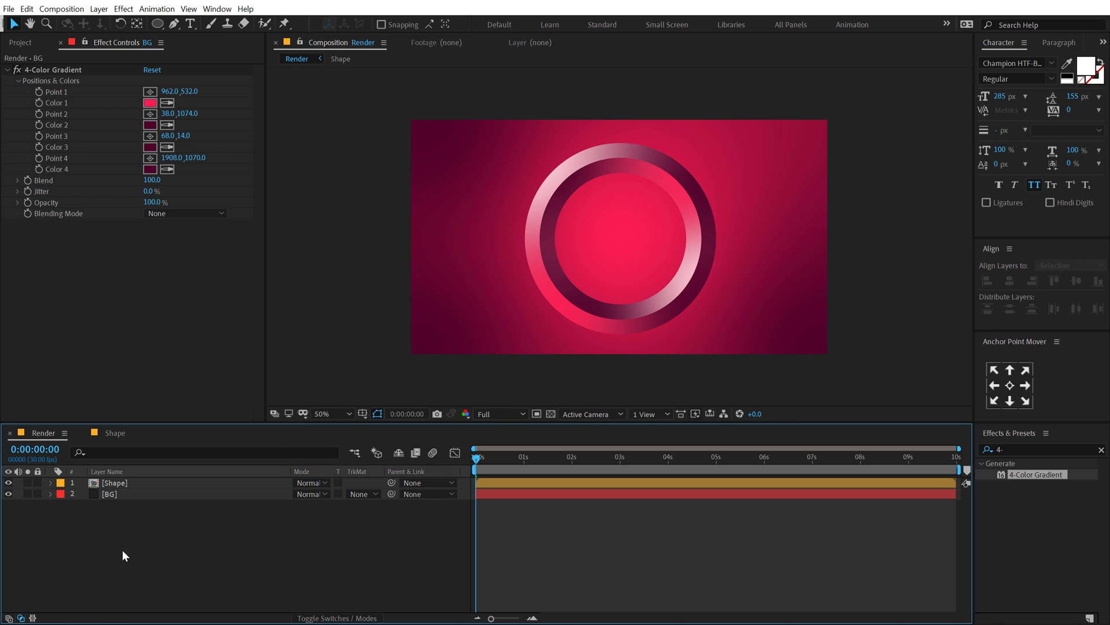
Add a new adjustment layer and rename it Noise.
right_click(106, 522)
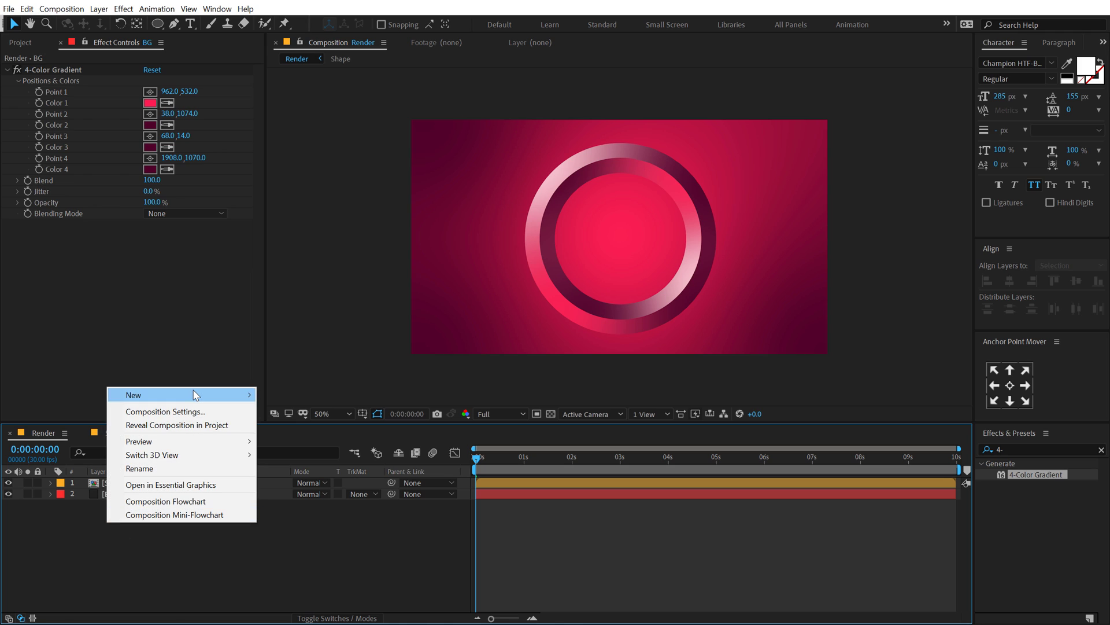
mouse_move(208, 395)
click(332, 490)
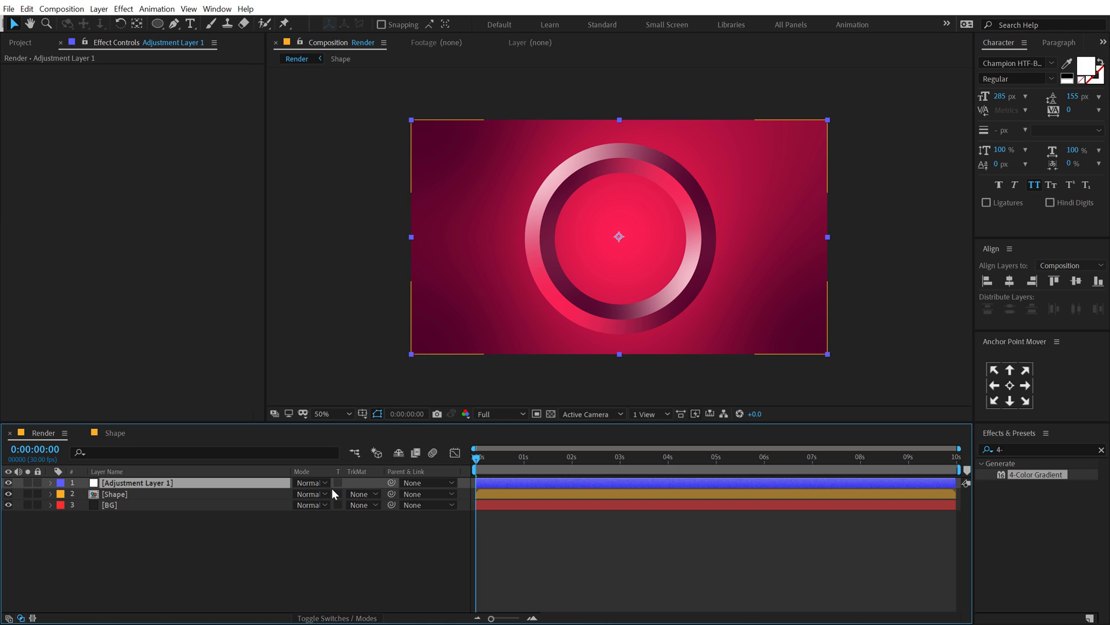
key(Return)
text(Noise)
key(Return)
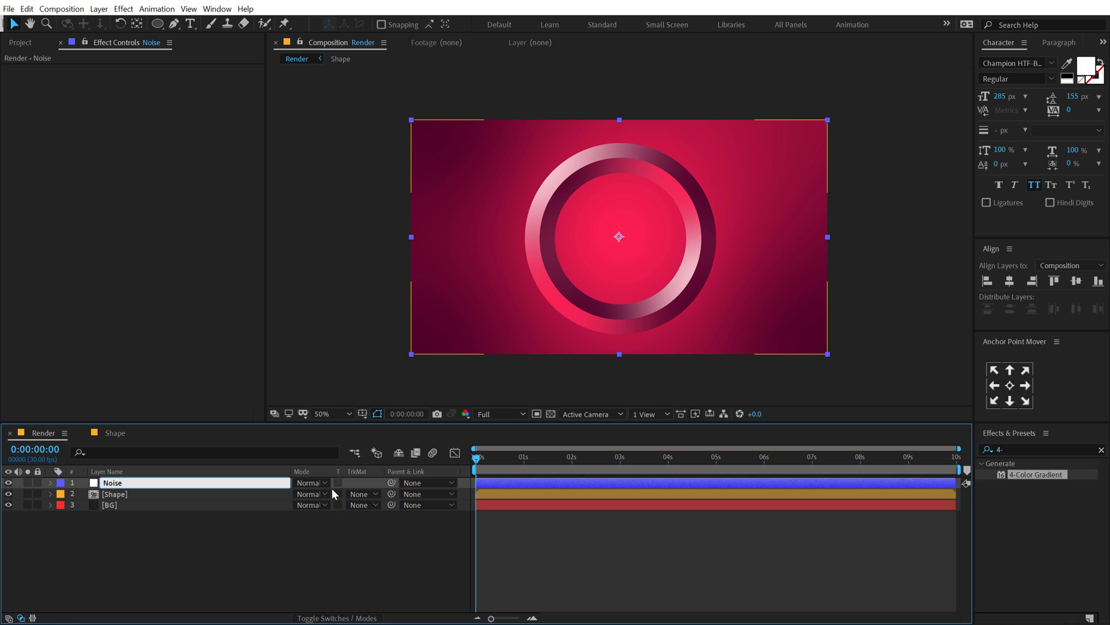
Apply the Noise effect to the Noise layer with Amount of Noise at 3.0%.
key(ctrl+5)
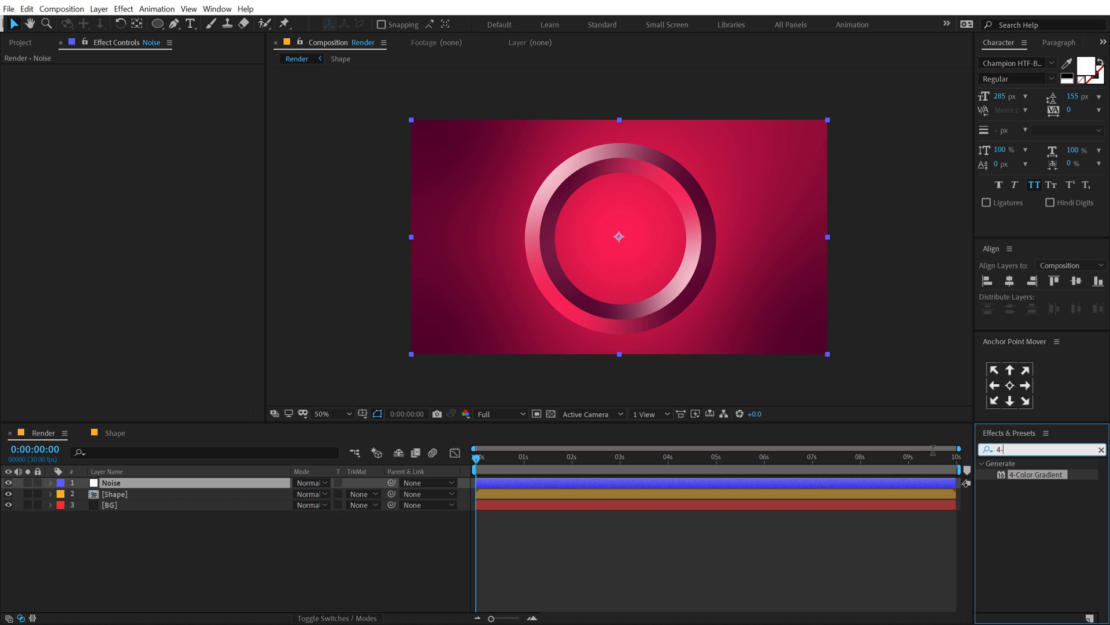
text(noise)
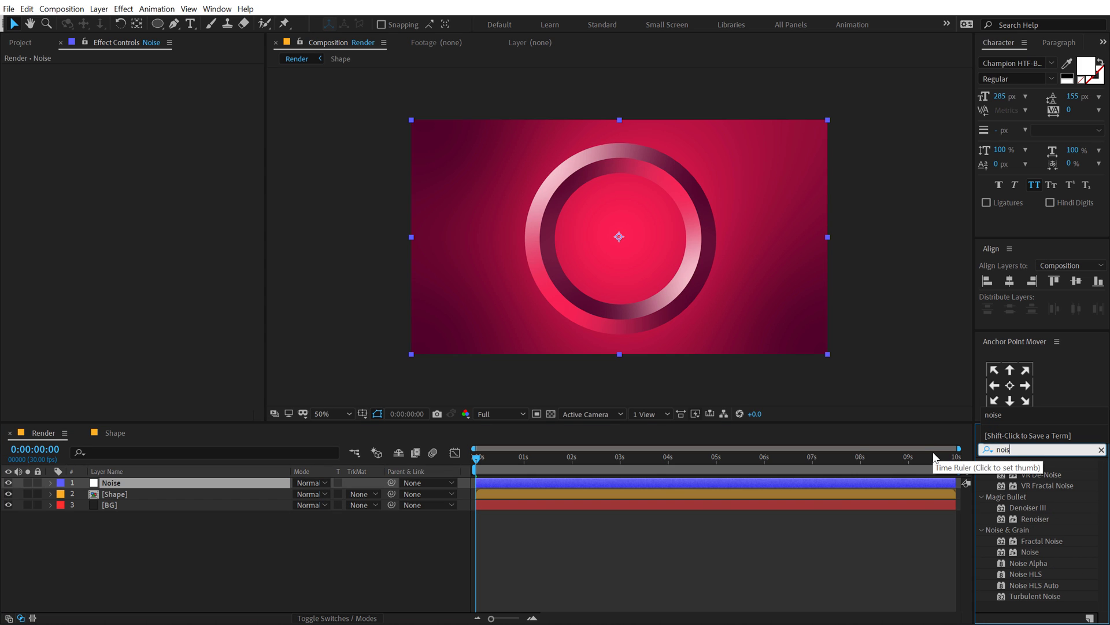
double_click(1028, 553)
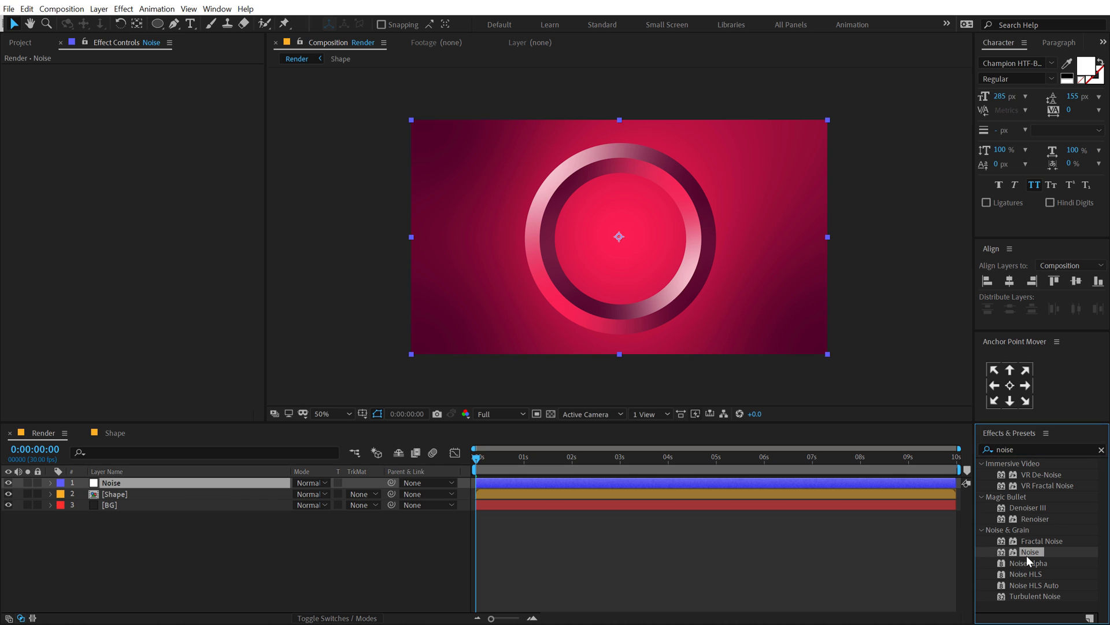
click(152, 82)
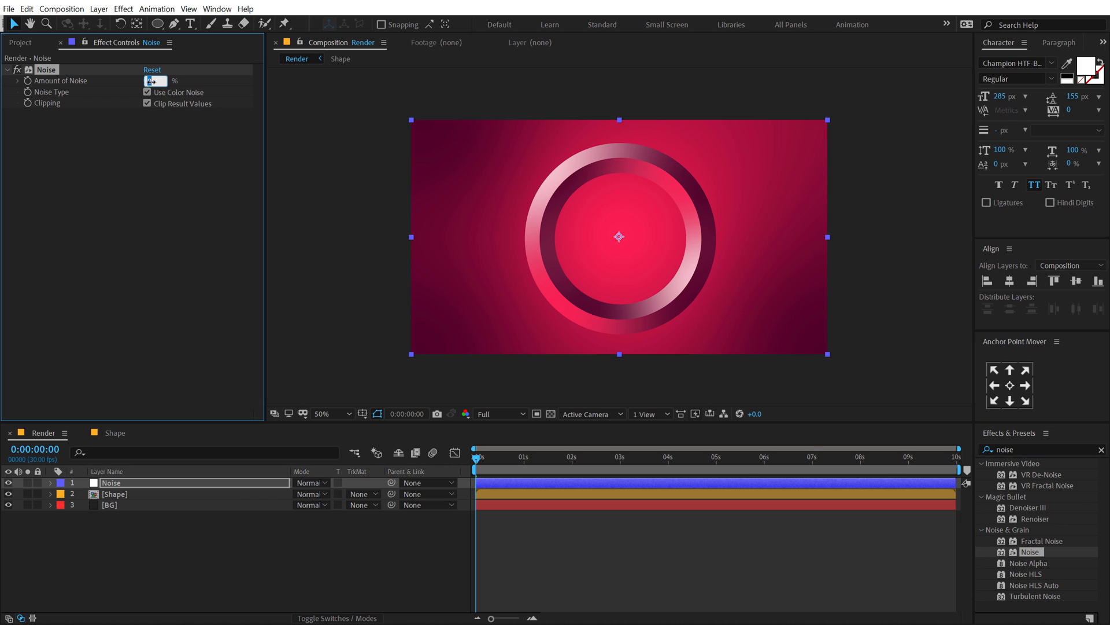
text(2)
key(Return)
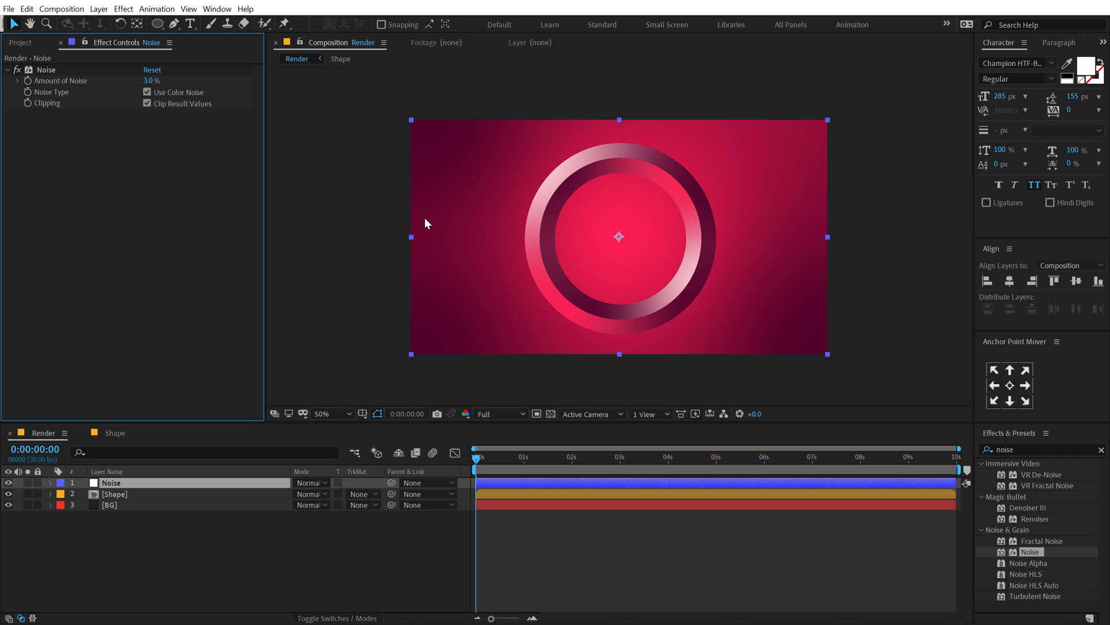
scroll(579, 227, up, 2)
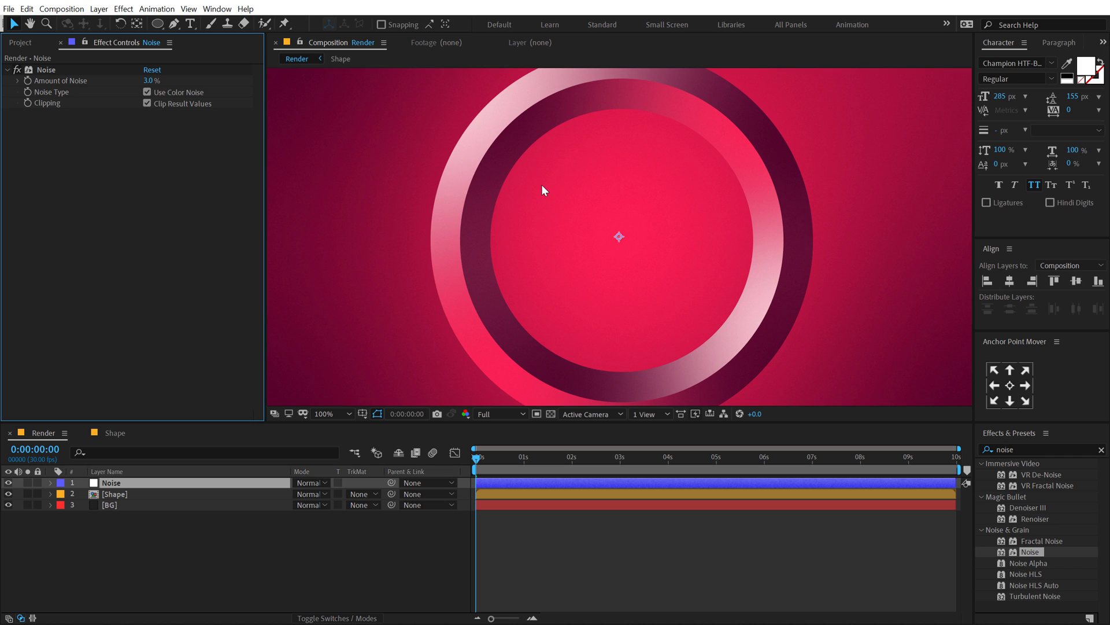
scroll(542, 185, down, 2)
click(236, 577)
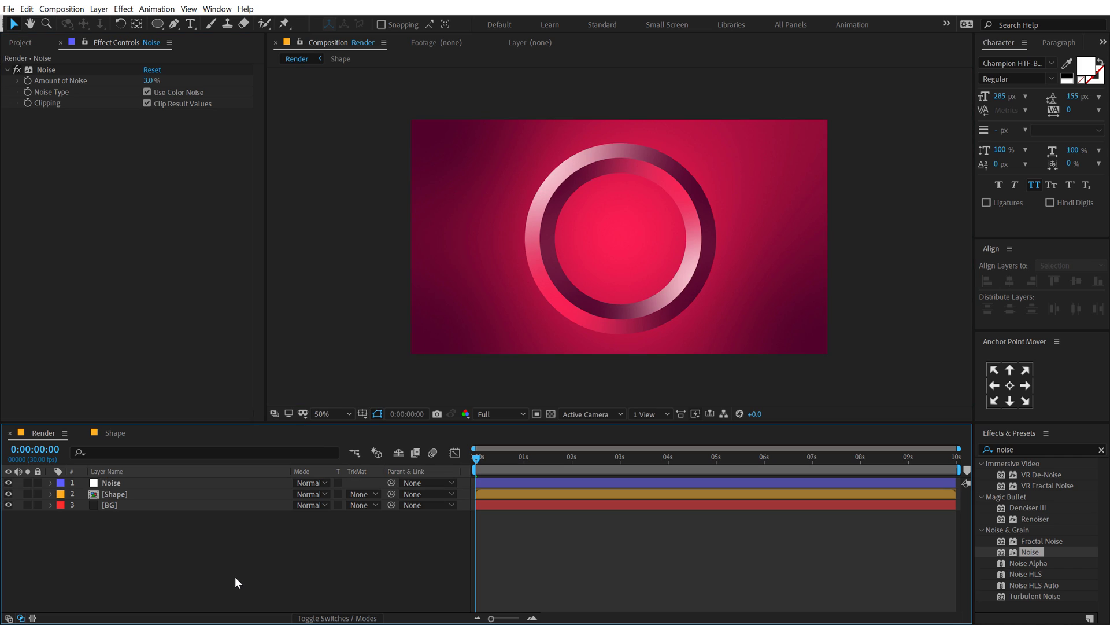
Switch the project to 16 bpc colour and back to 8 bpc.
click(21, 43)
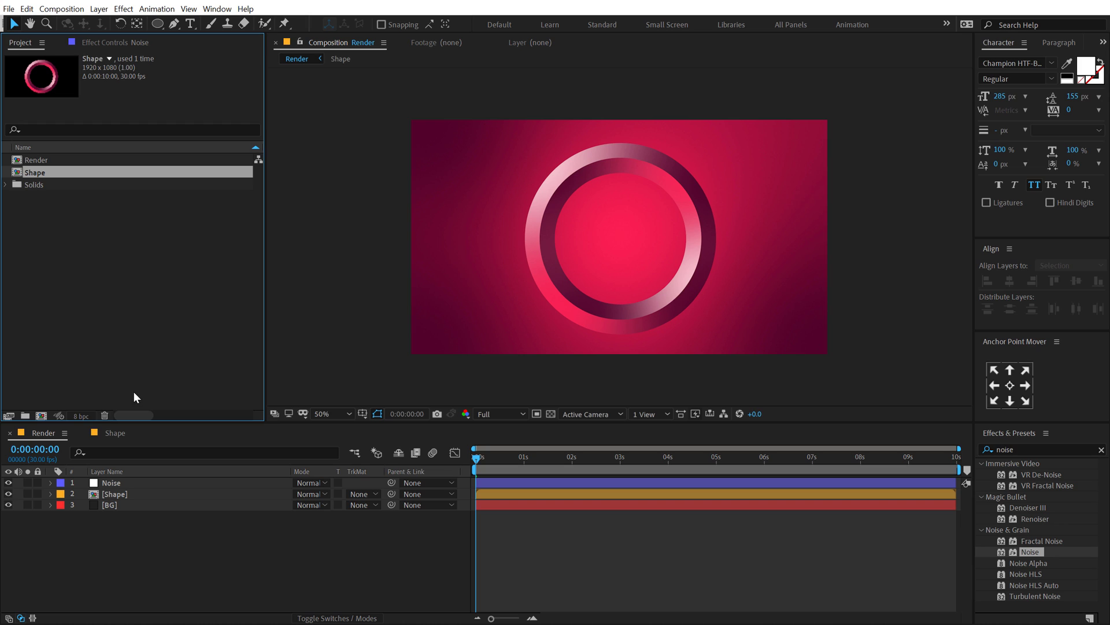
alt+click(82, 416)
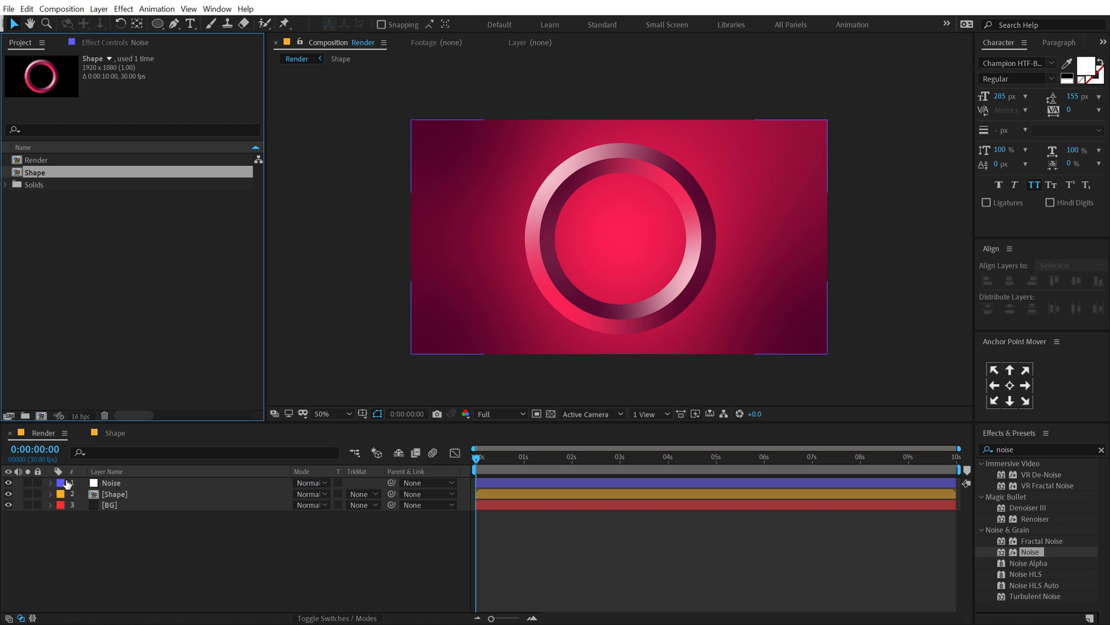
alt+click(81, 417)
click(118, 353)
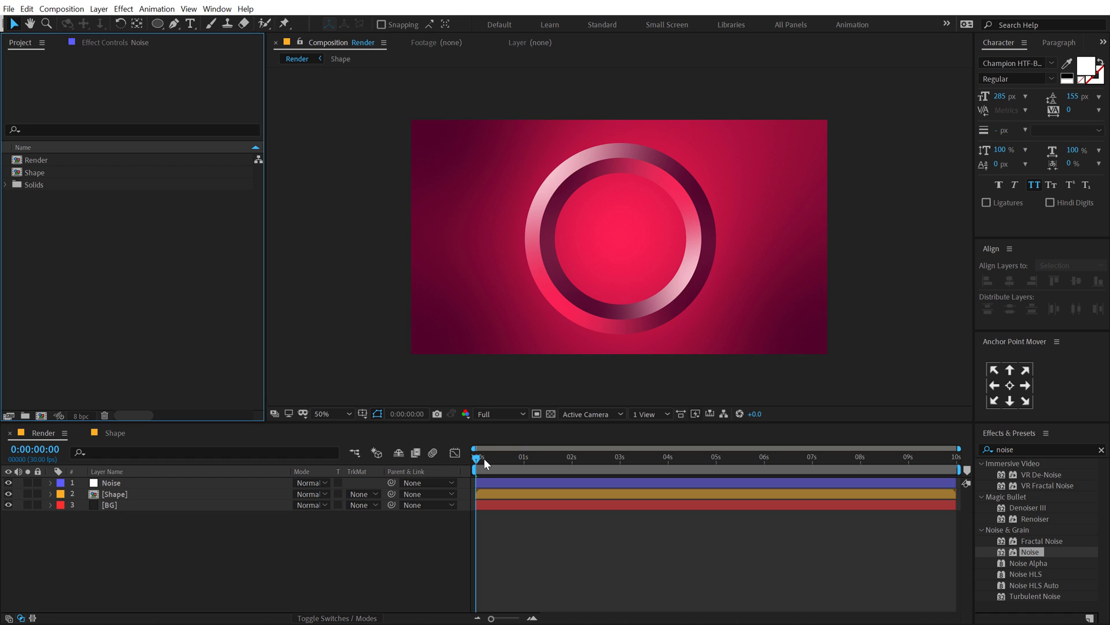
Scrub the timeline to preview the ring, then open the Shape precomp.
drag(484, 458, 666, 472)
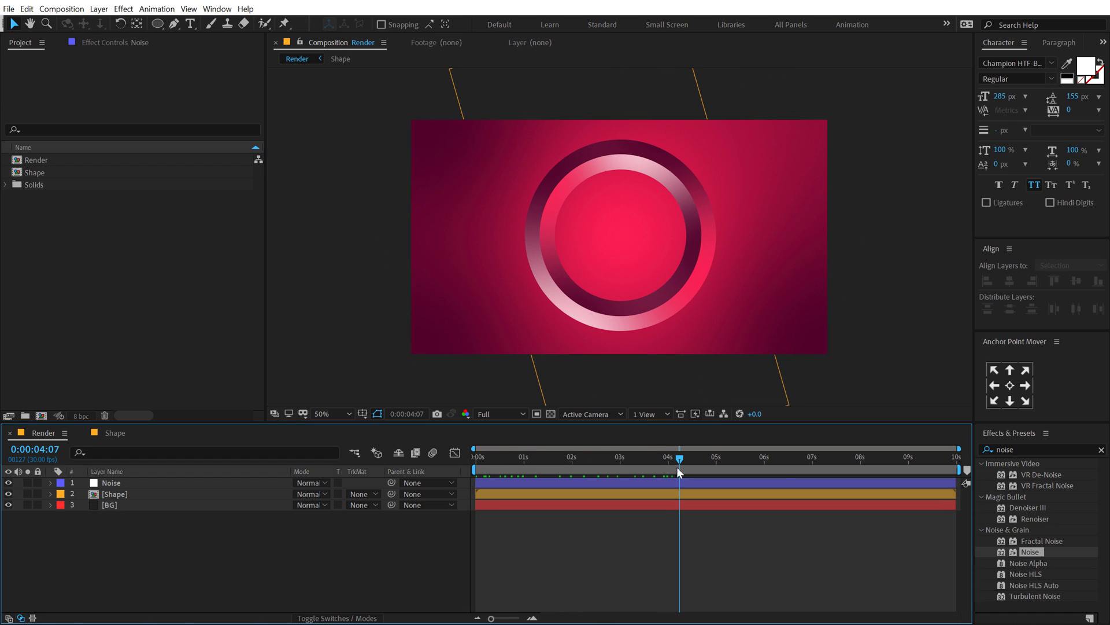
click(716, 465)
drag(762, 461, 398, 470)
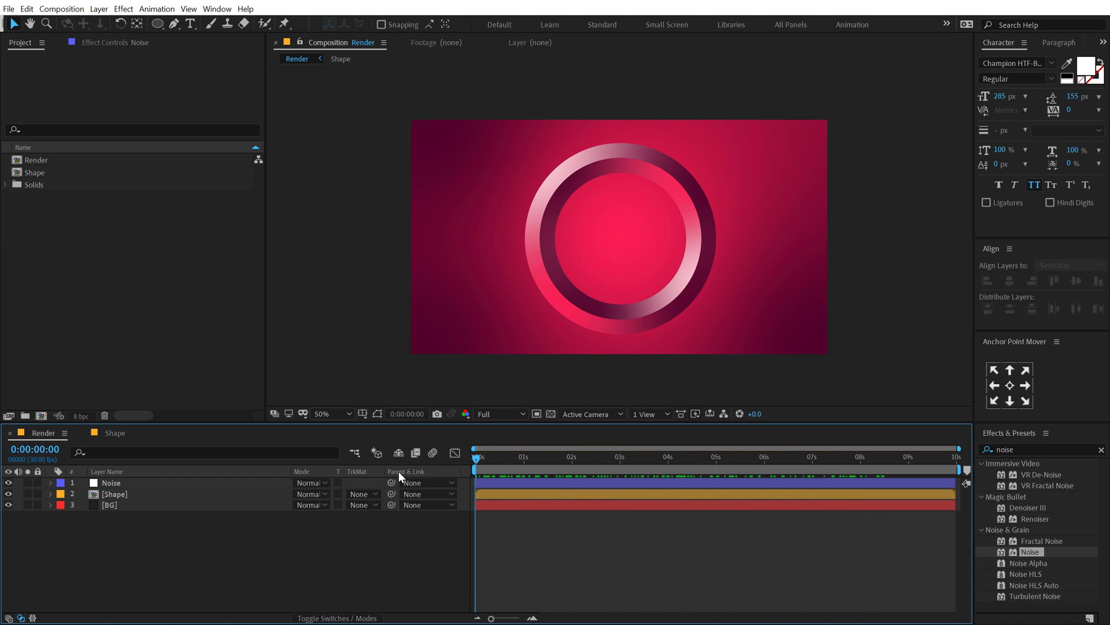
double_click(120, 491)
click(116, 536)
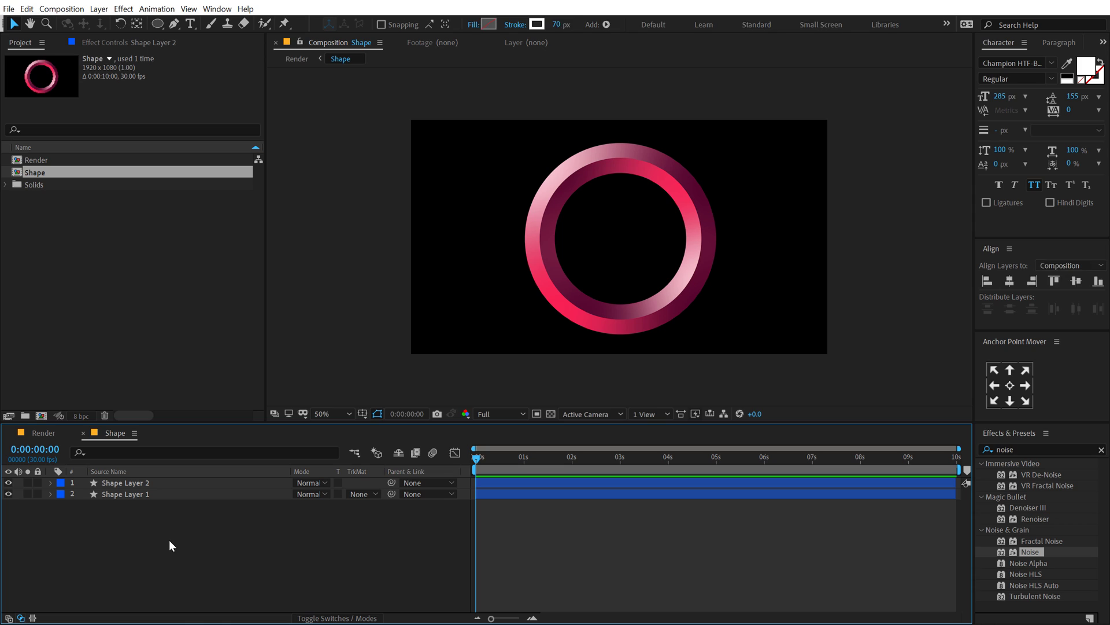
Show the title/action safe guides and centre Shape Layer 2 horizontally and vertically.
click(362, 413)
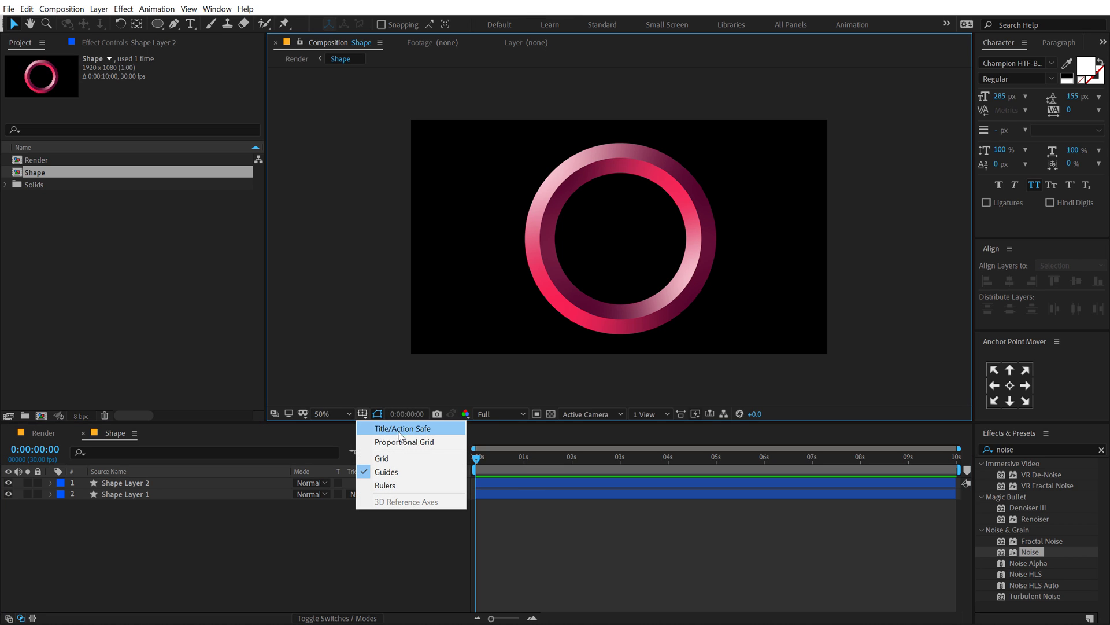
click(400, 429)
click(139, 482)
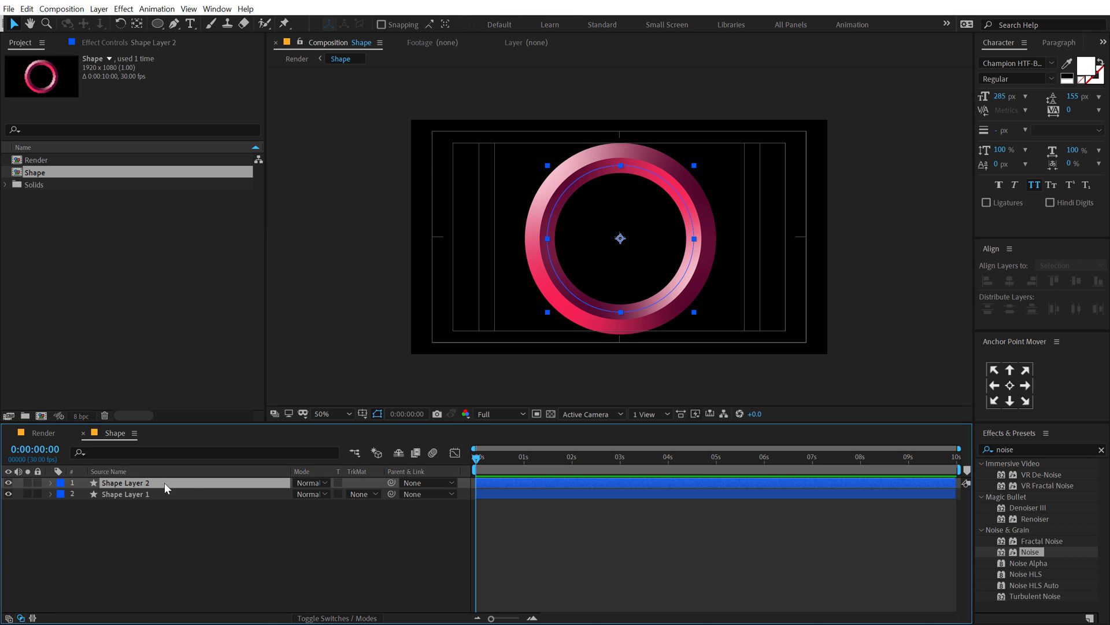
click(1009, 282)
click(1077, 281)
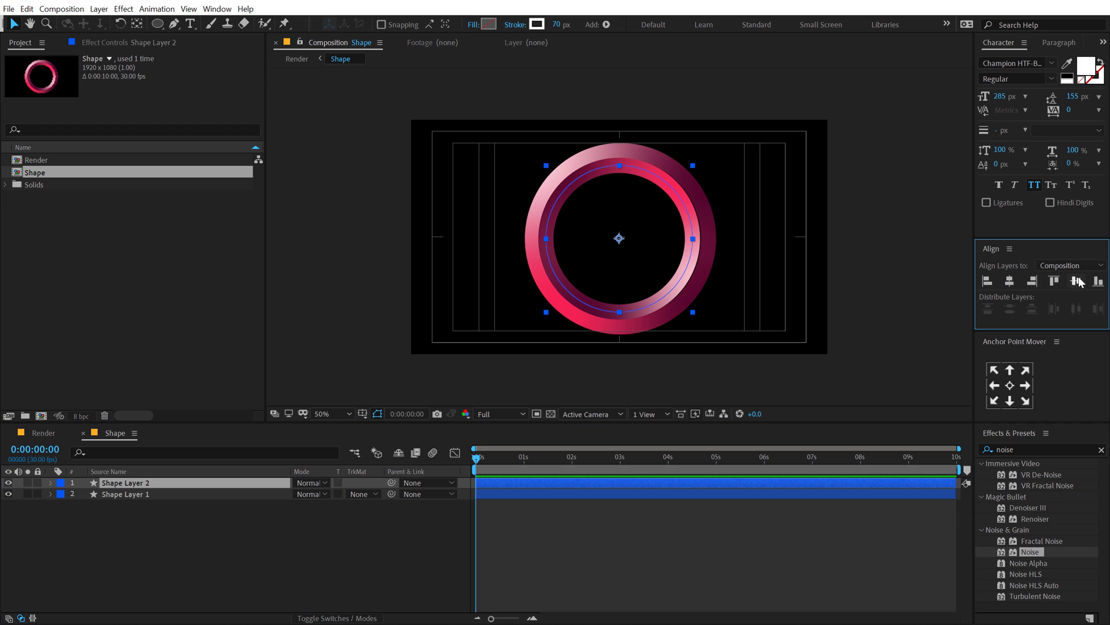
Centre Shape Layer 1 horizontally and vertically, then return to Render.
click(124, 495)
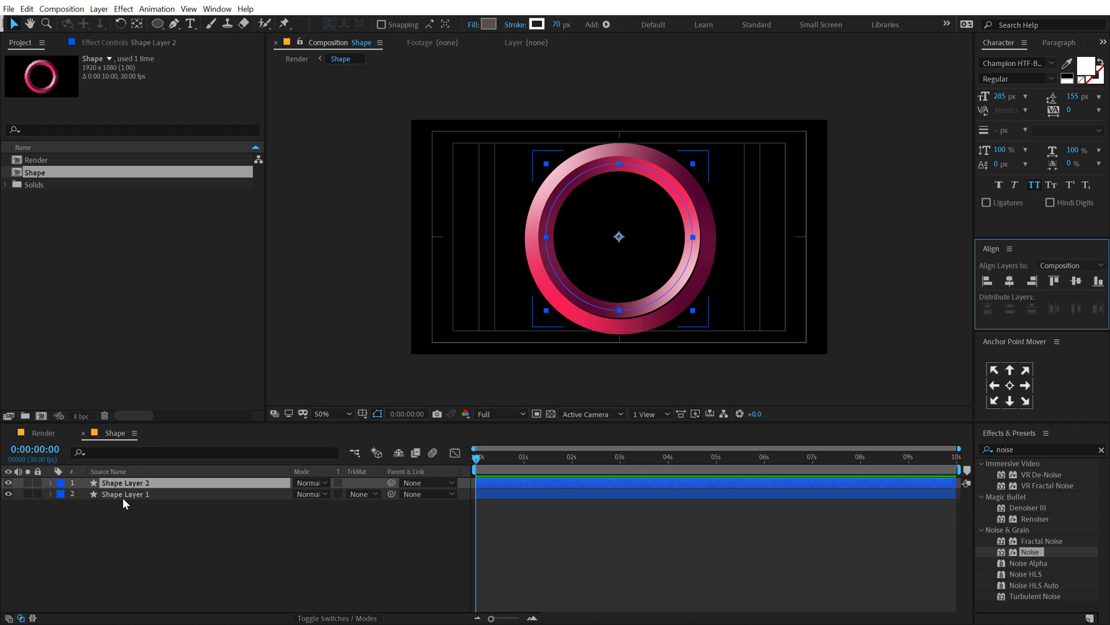
click(1009, 282)
click(1074, 282)
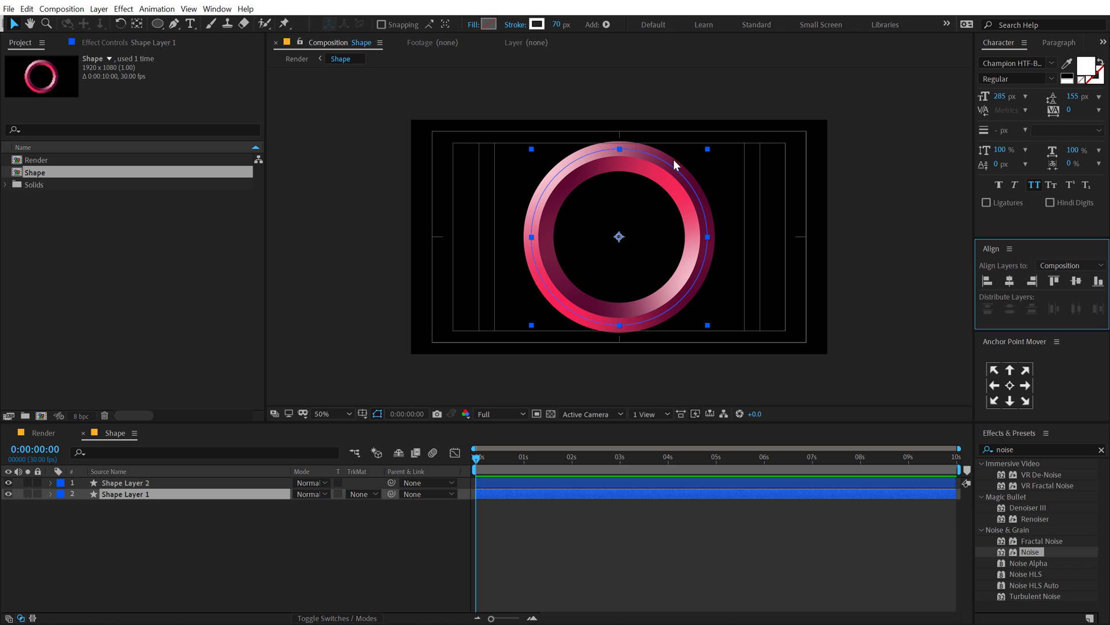
click(208, 11)
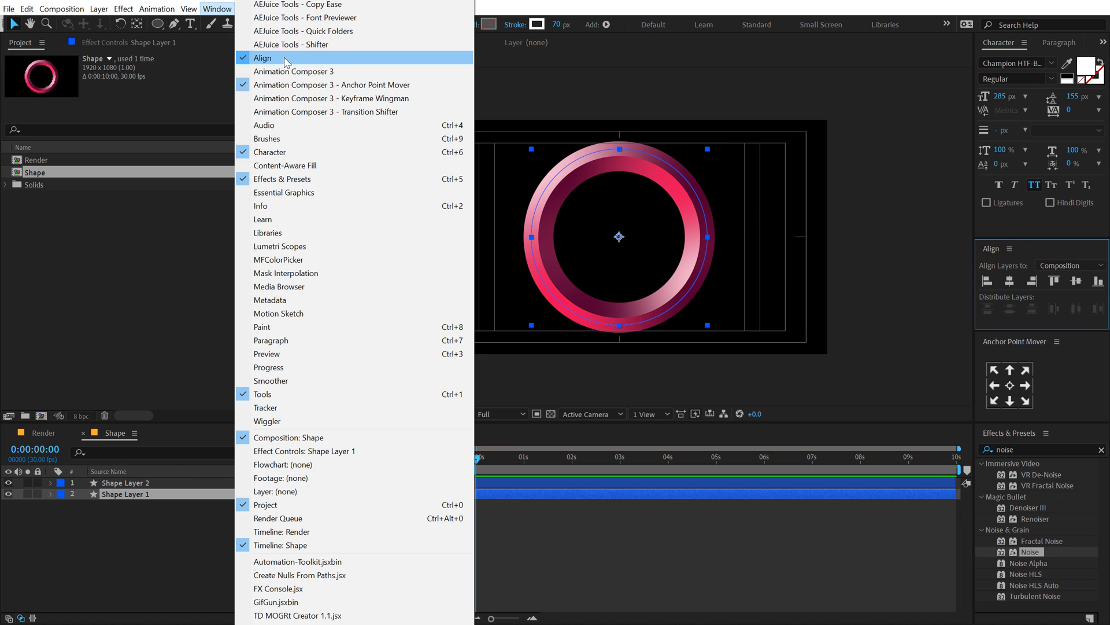
click(112, 579)
click(47, 431)
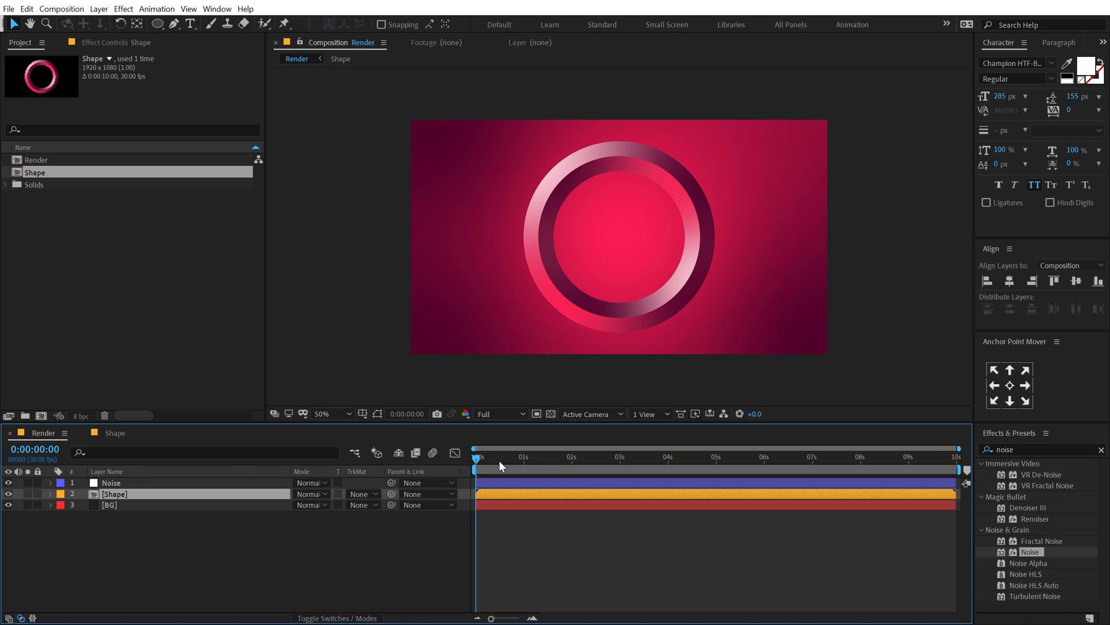
Duplicate the Shape ring layer and scale the copy up to 176%.
drag(490, 465, 399, 480)
key(ctrl+d)
key(s)
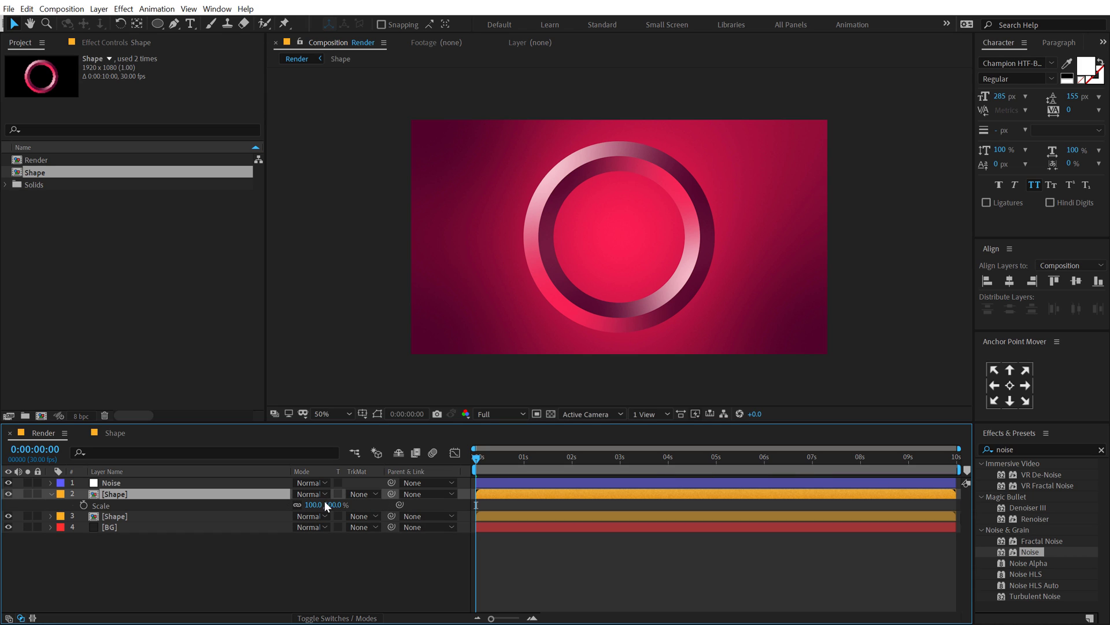
drag(334, 505, 378, 497)
key(Return)
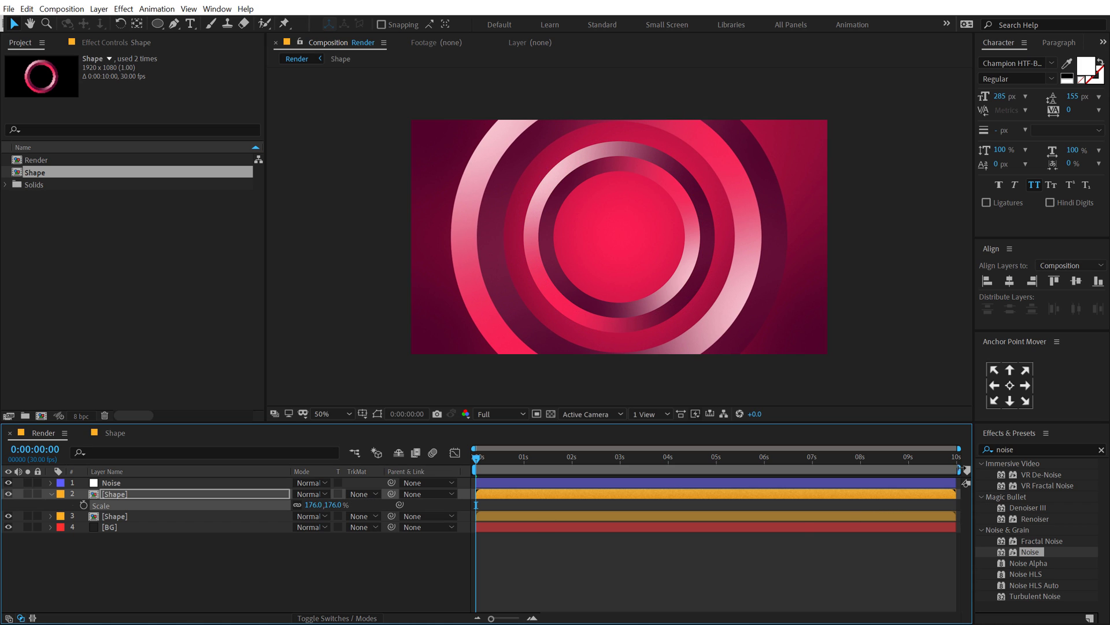
Apply Fast Box Blur to the enlarged ring with a Blur Radius of 8.
click(1018, 448)
text(fast)
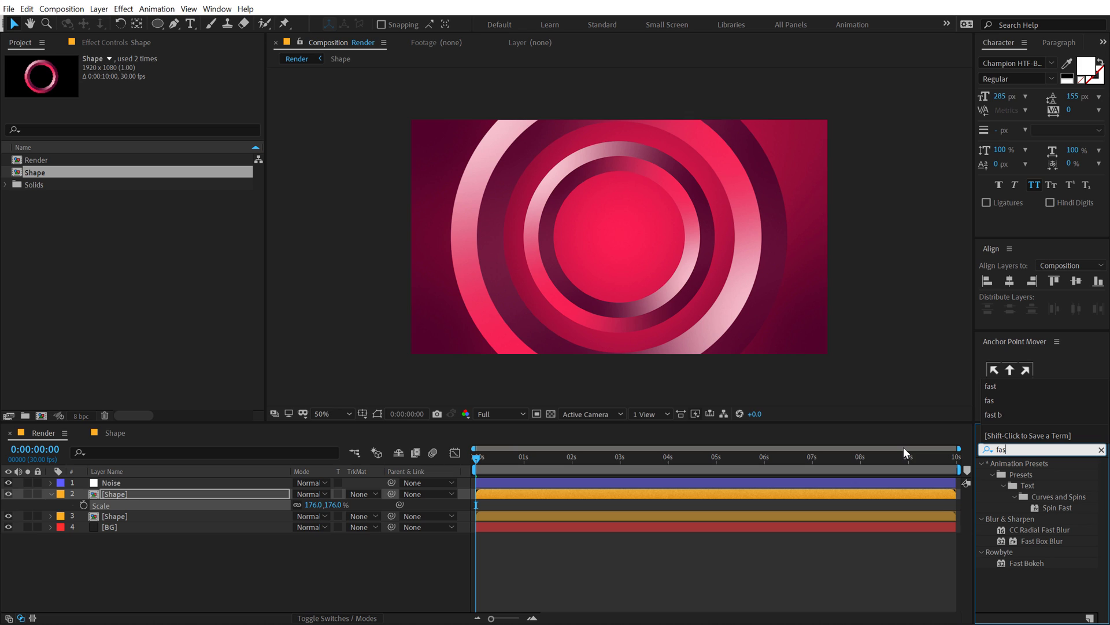
double_click(1029, 541)
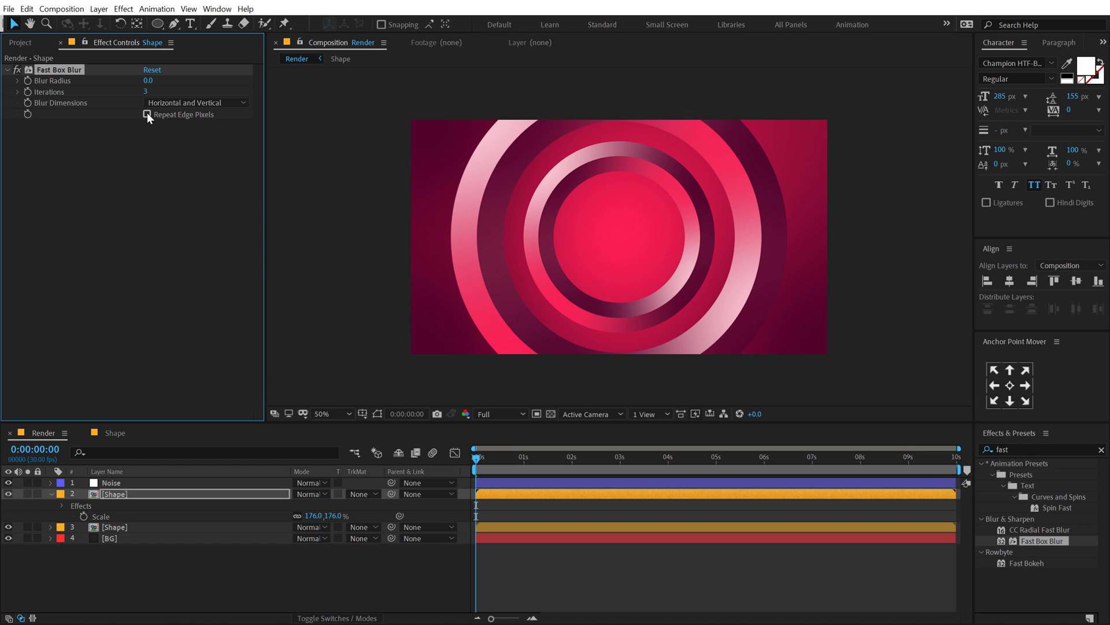
click(148, 81)
text(20)
key(Return)
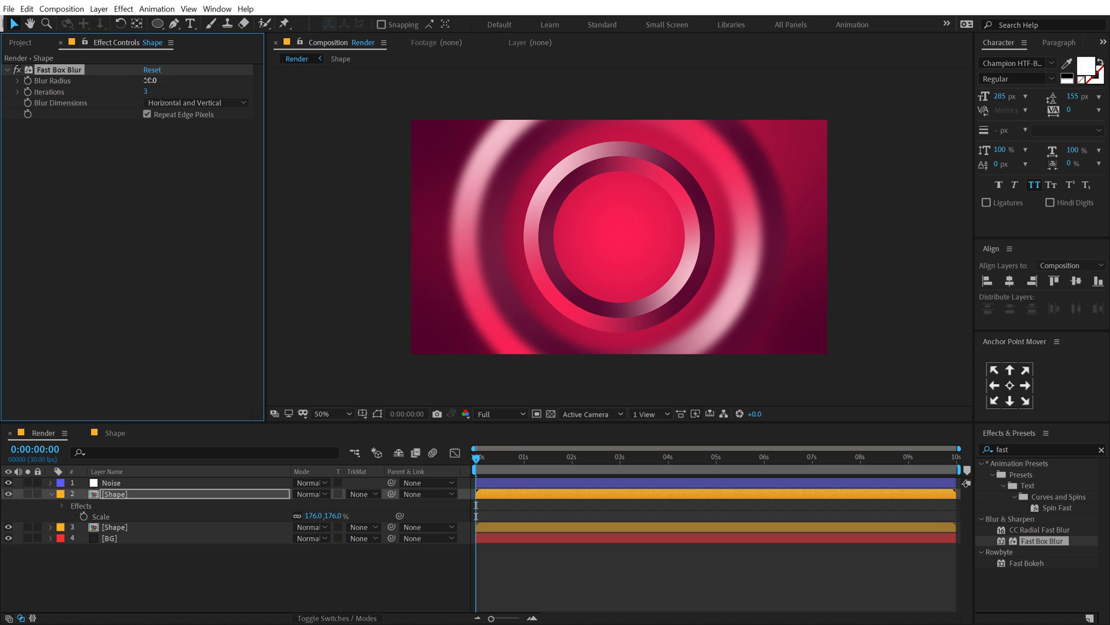
click(147, 81)
text(6)
key(Return)
drag(149, 81, 152, 81)
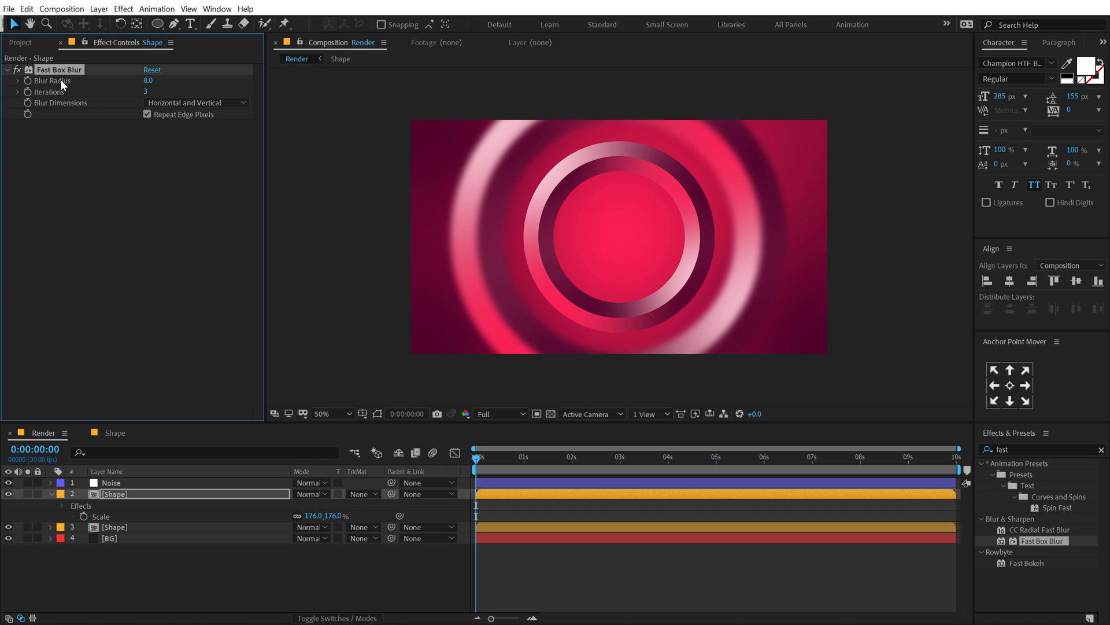
click(112, 501)
Duplicate the blurred ring, scale the copy to 303% and set its Blur Radius to 15.
click(114, 495)
key(ctrl+d)
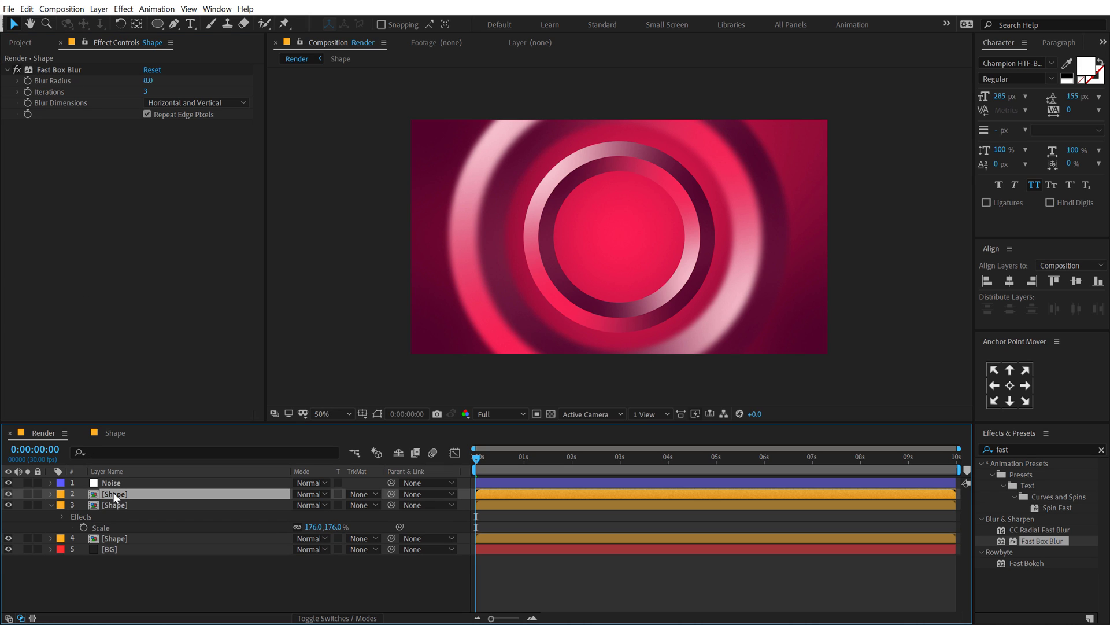
key(s)
drag(313, 504, 412, 495)
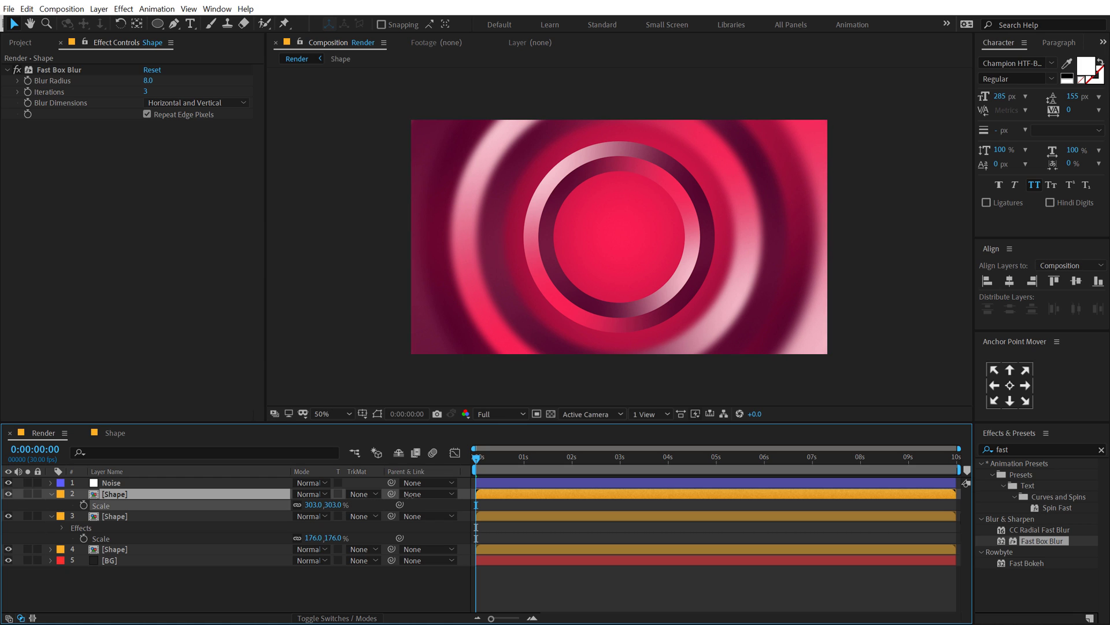
key(Return)
click(147, 82)
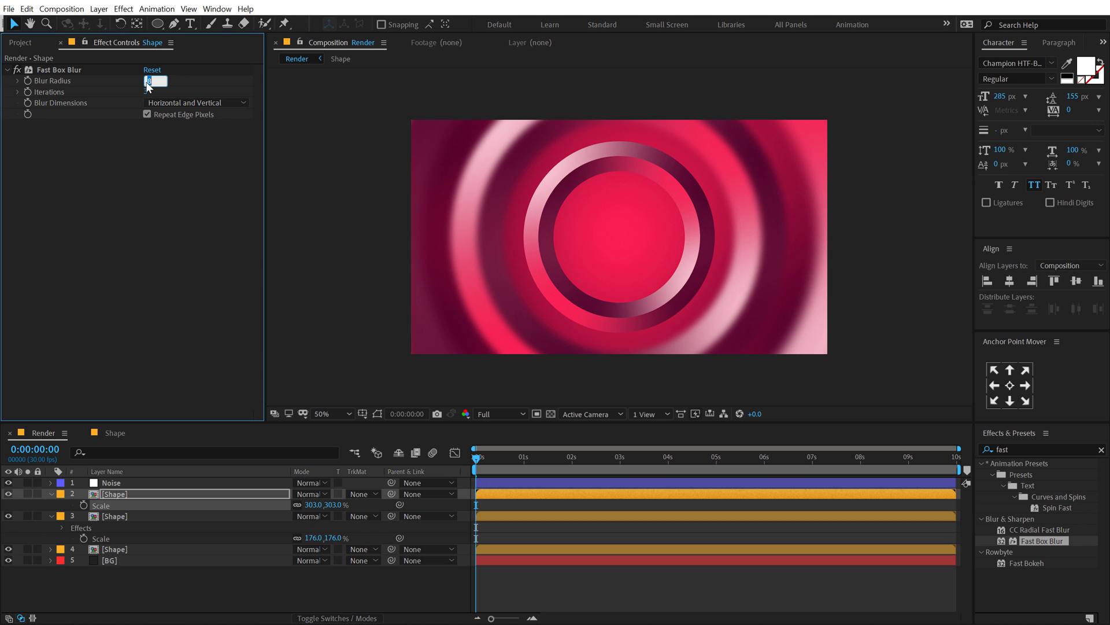
text(15)
key(Return)
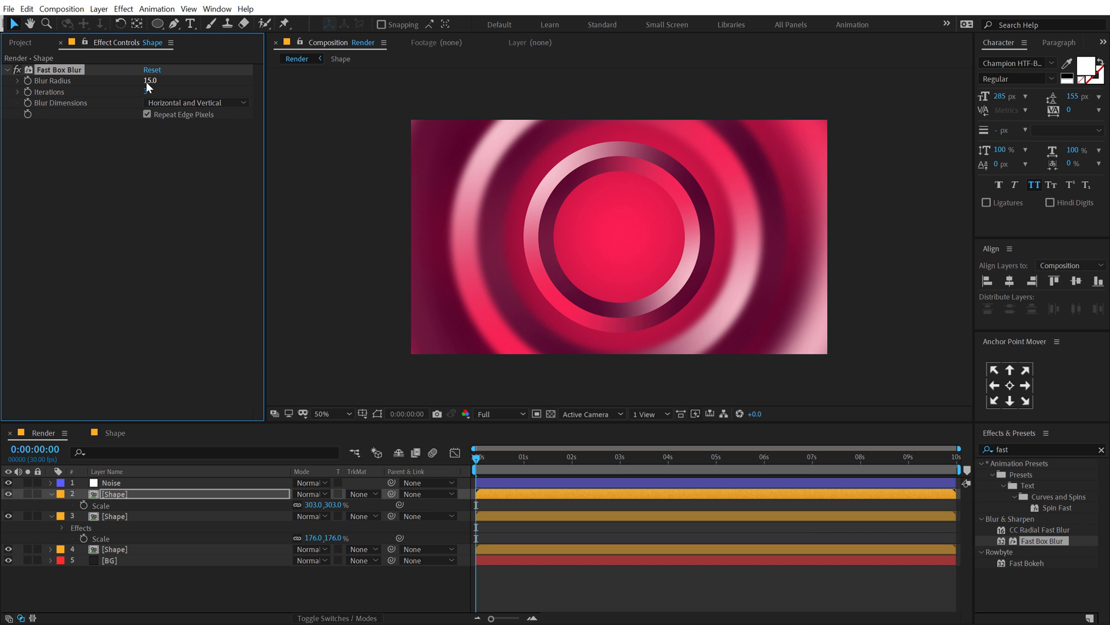
drag(481, 463, 722, 432)
click(189, 555)
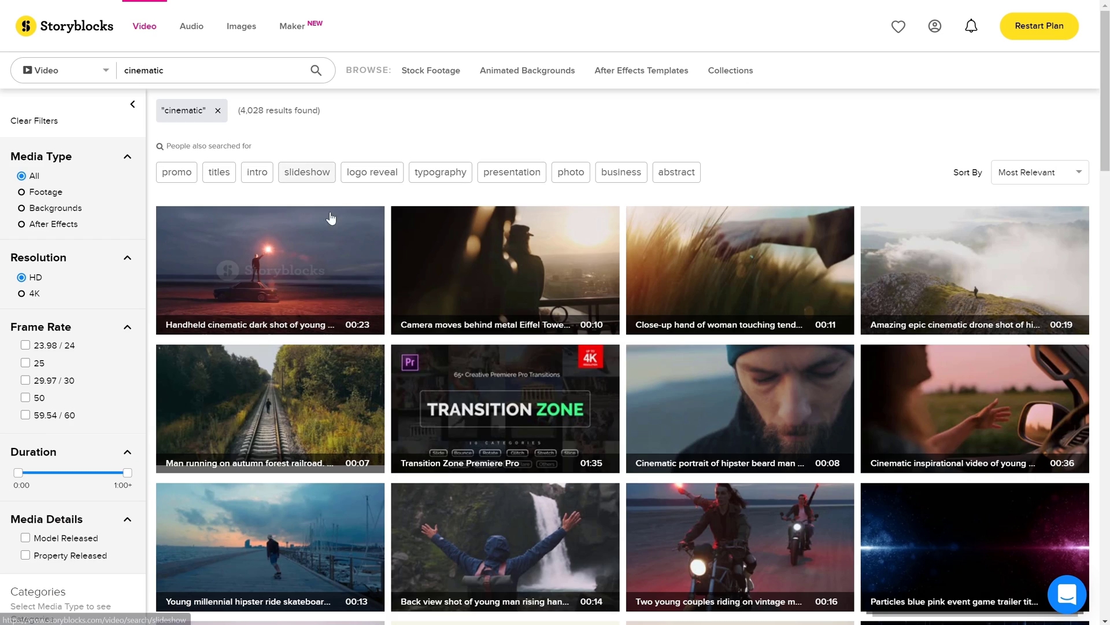
Show the download format choices for the first Storyblocks clip.
mouse_move(330, 256)
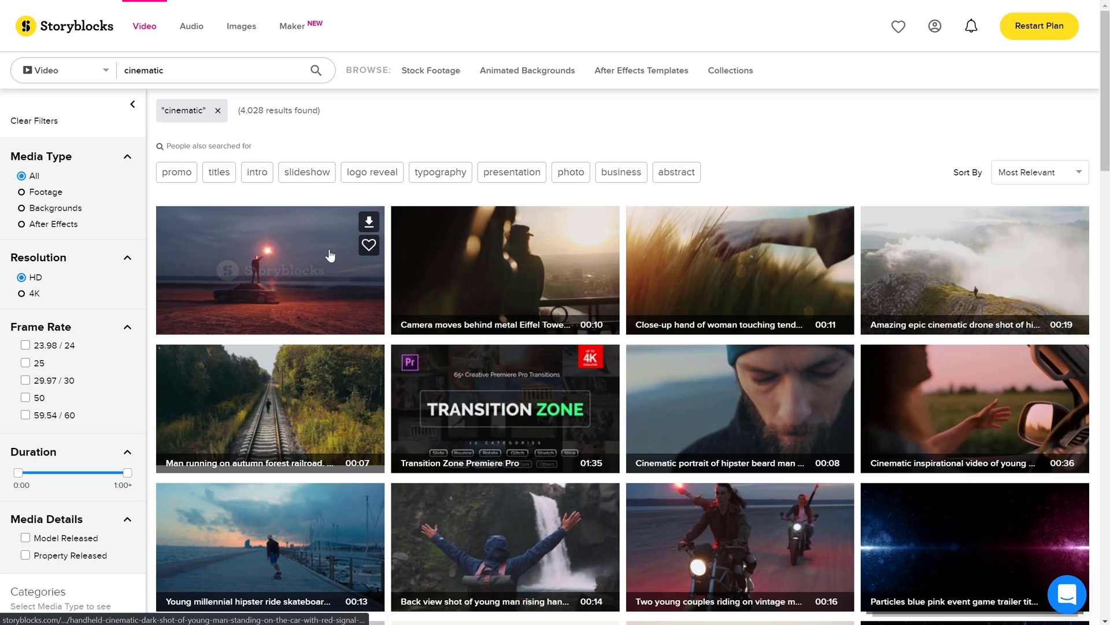
click(368, 221)
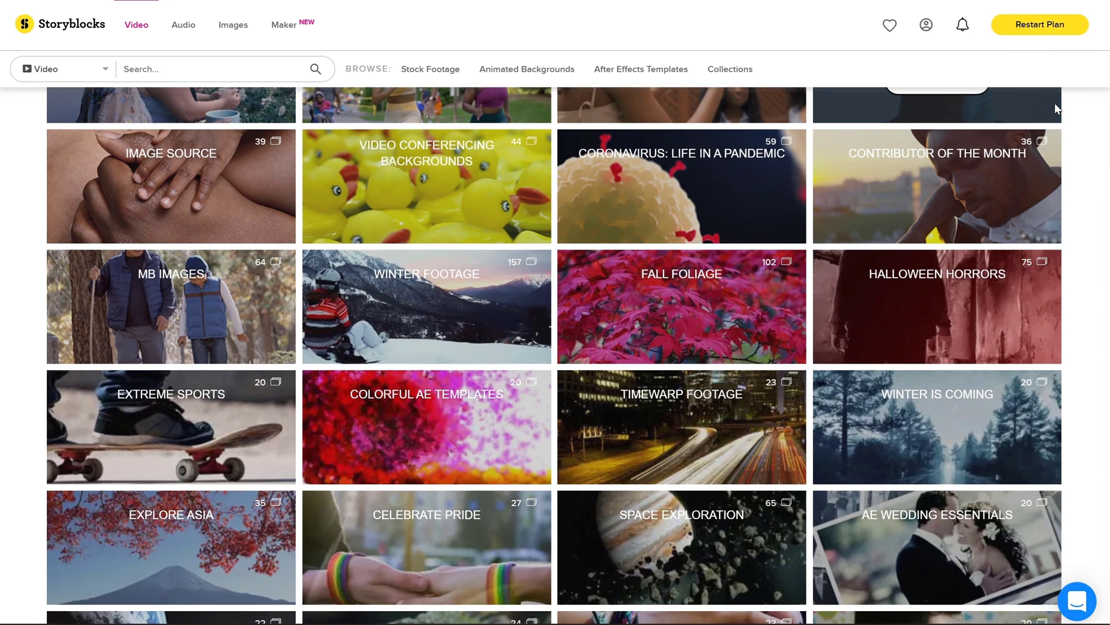
scroll(1055, 103, down, 3)
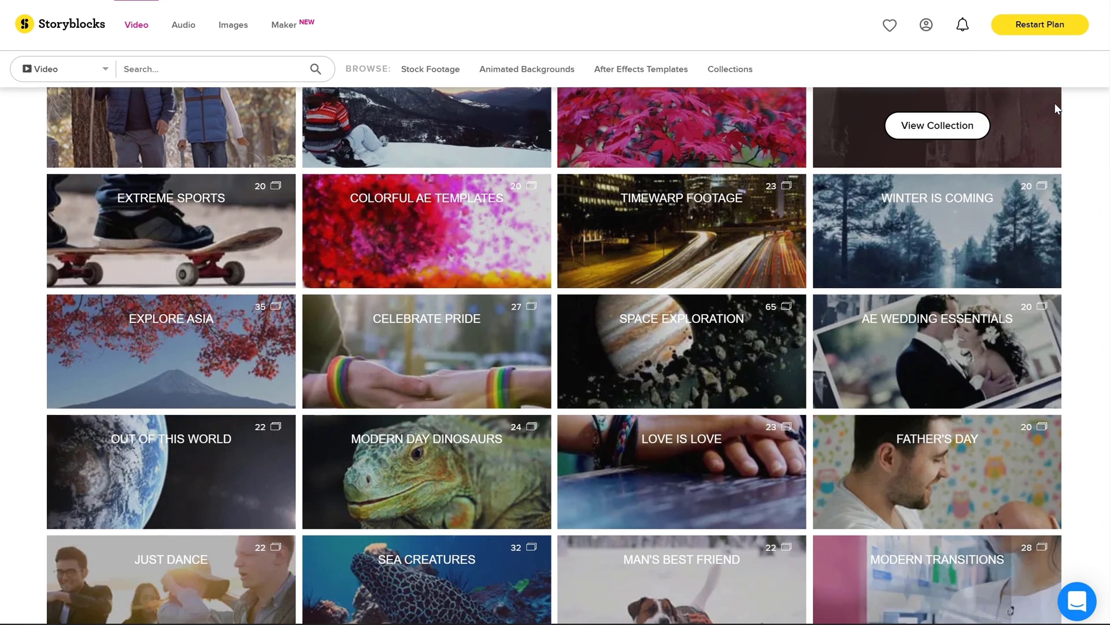
scroll(1054, 102, down, 3)
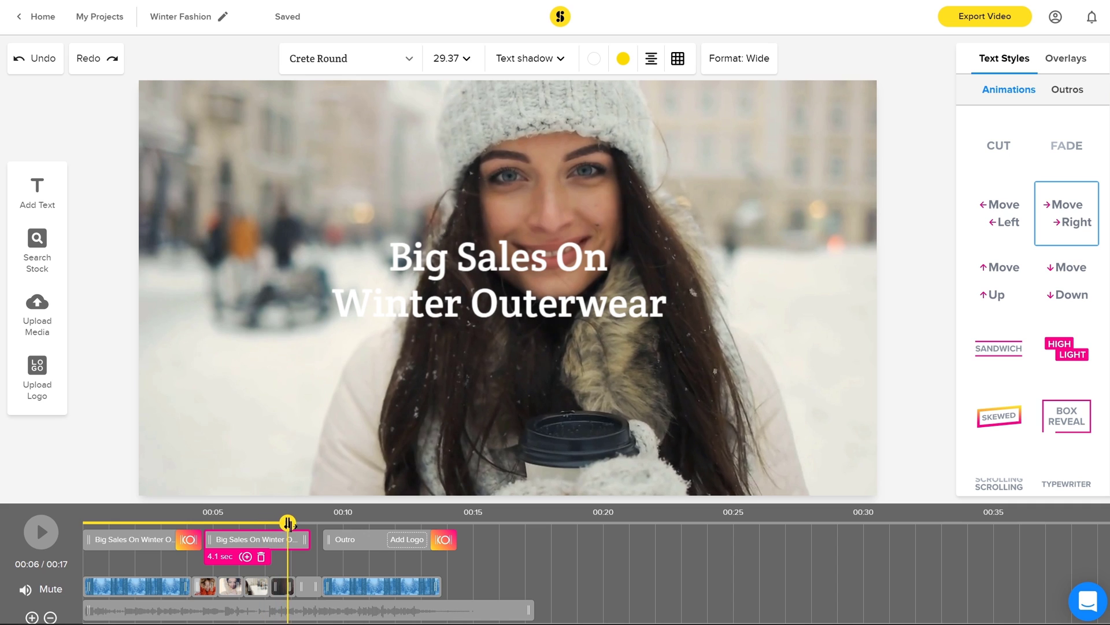
At about seven seconds, replace the caption 'Winter Outerwear' with 'New Collection'.
drag(288, 524, 290, 524)
click(280, 541)
key(ctrl+a)
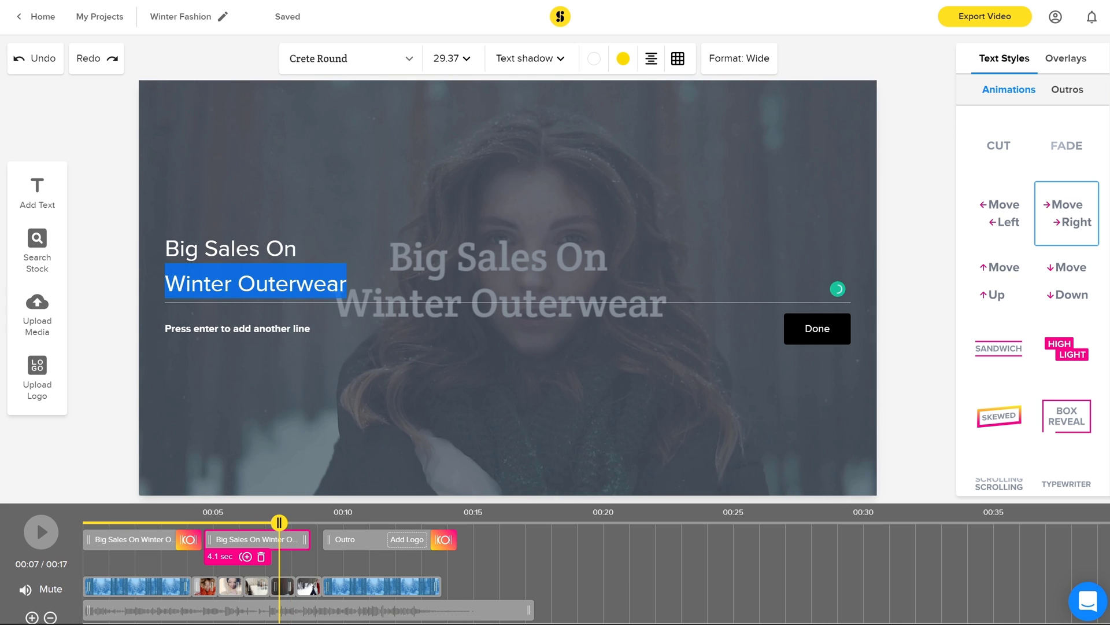
text(New Collection)
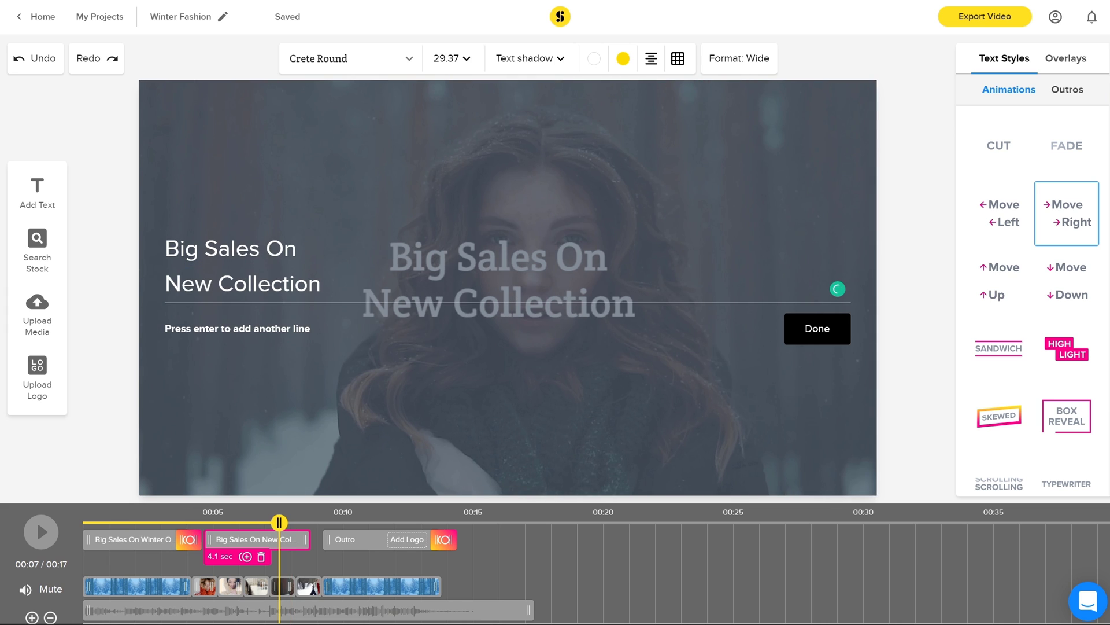
click(818, 327)
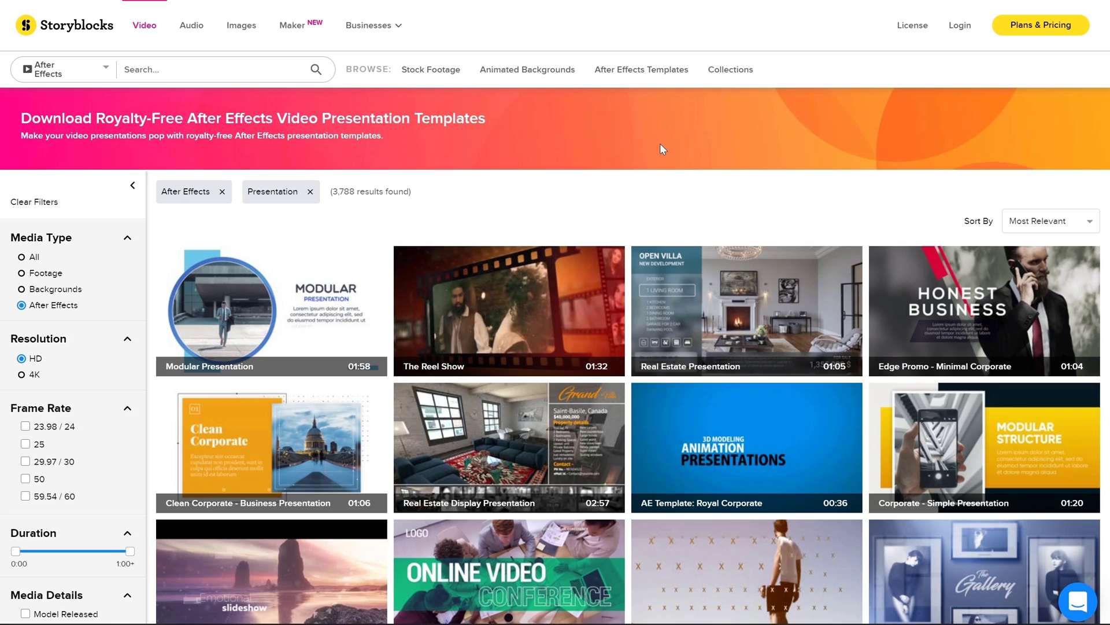
scroll(661, 144, down, 5)
scroll(665, 174, down, 2)
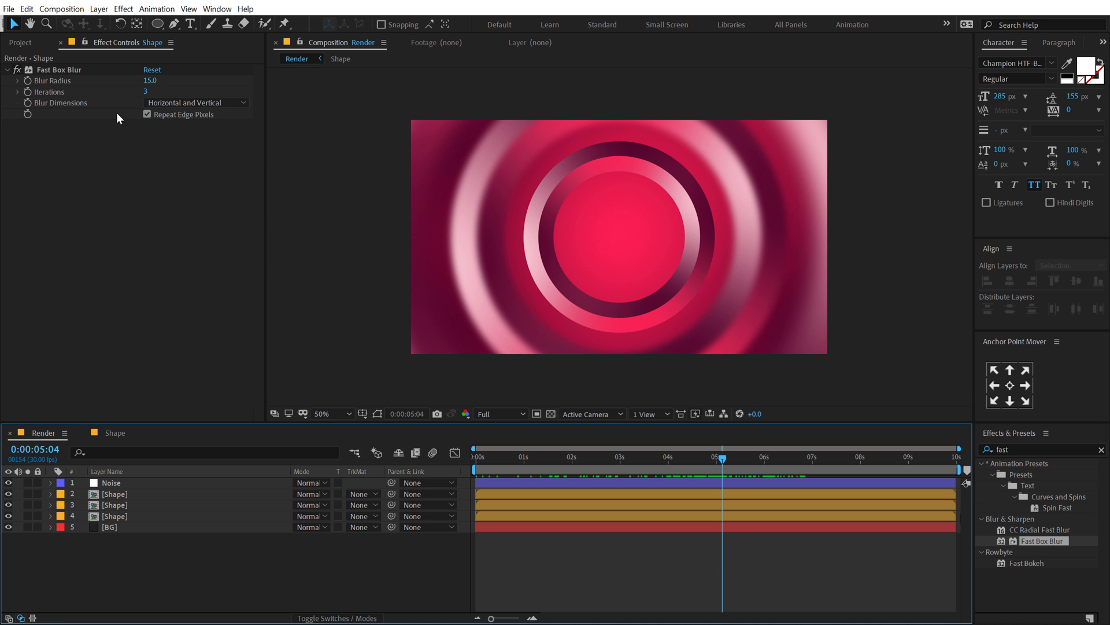
Create a 'swirl' text layer and centre it in the composition.
click(191, 23)
click(533, 237)
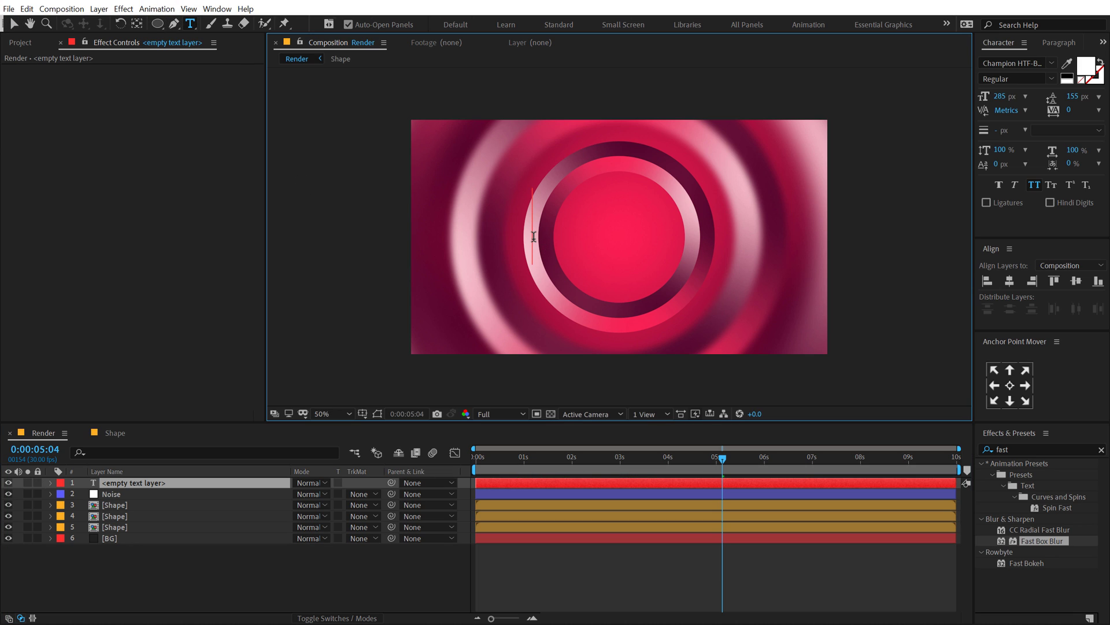
text(sw)
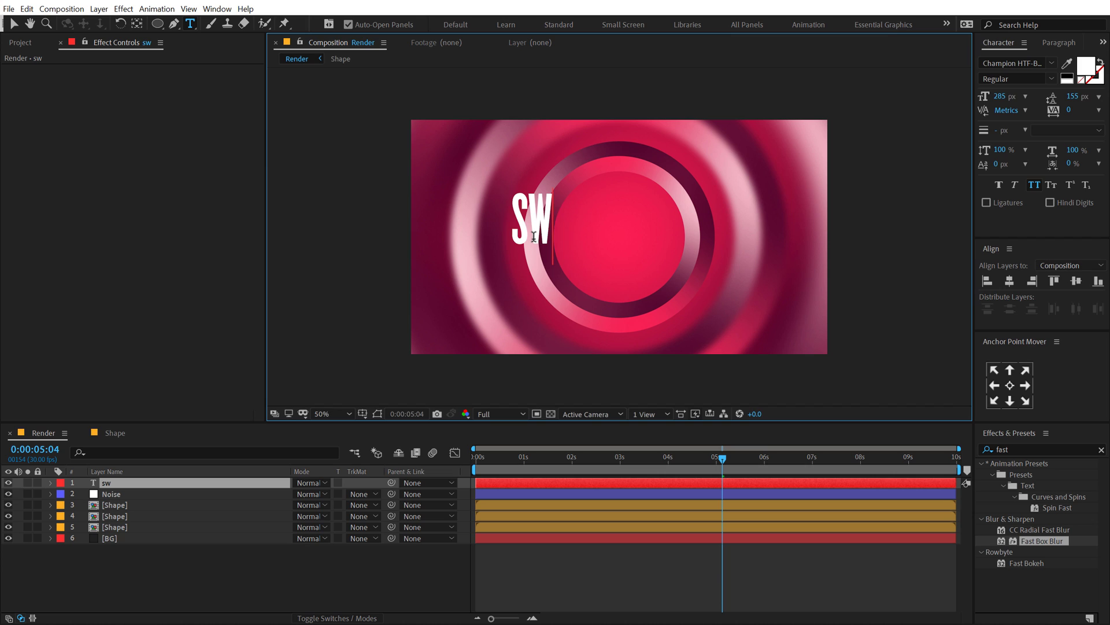
text(irl)
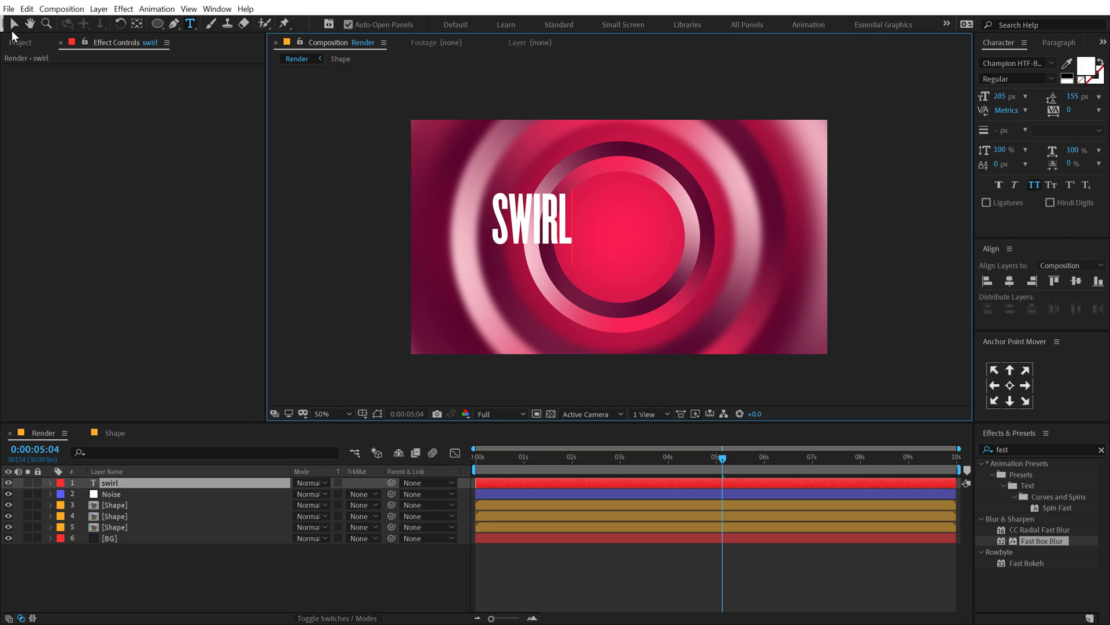
click(14, 24)
click(1010, 281)
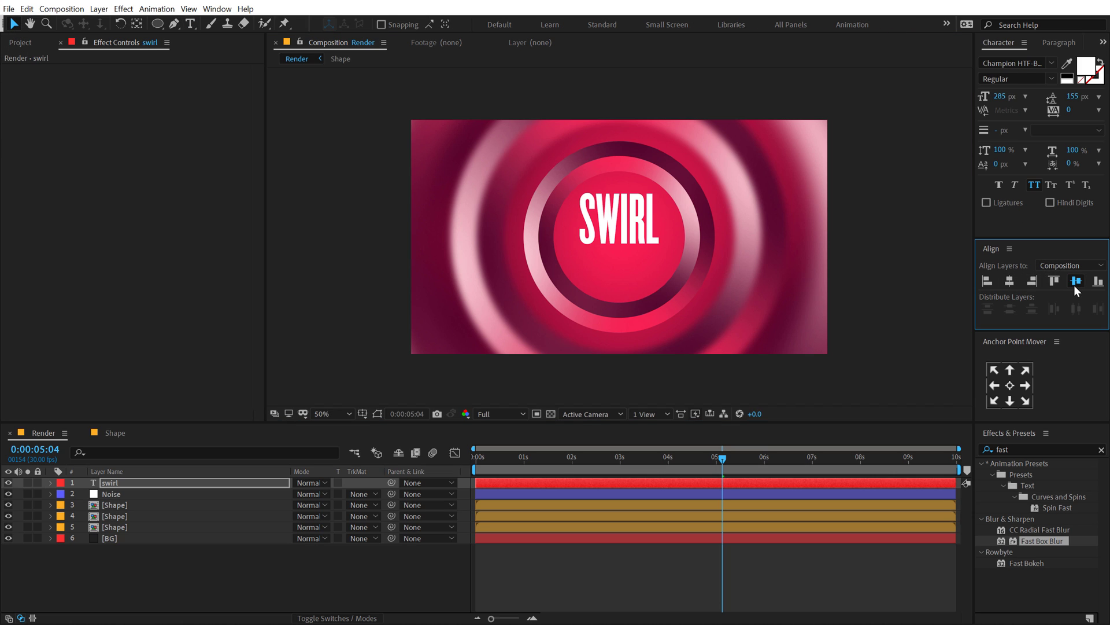
click(1077, 281)
Set SWIRL to Integral CF Extra Bold at 165 px and re-centre it.
click(1023, 64)
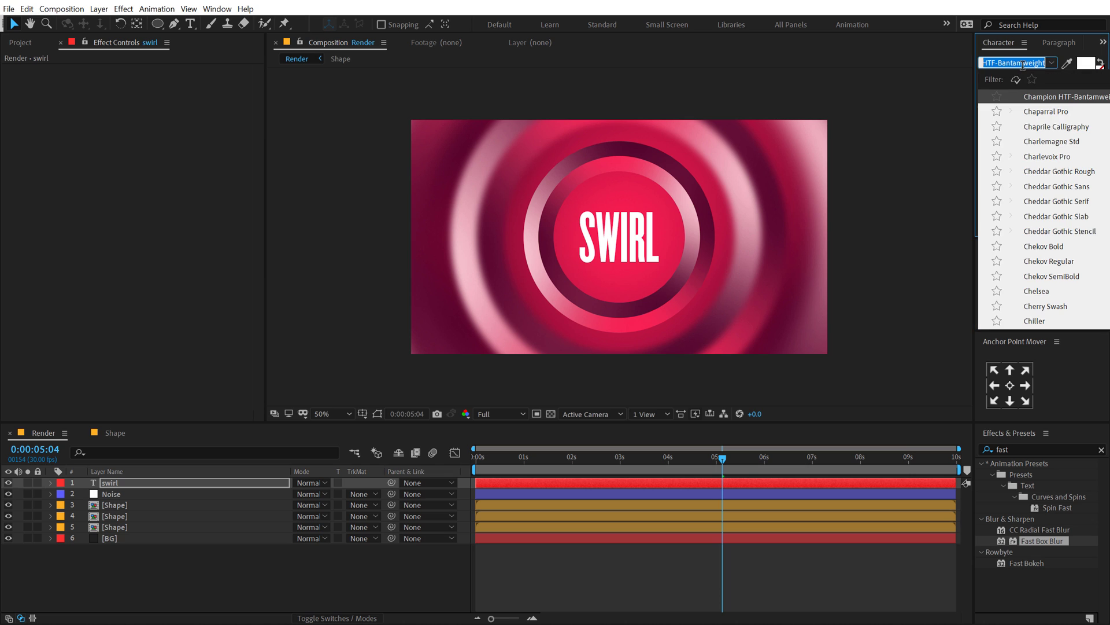
text(inte)
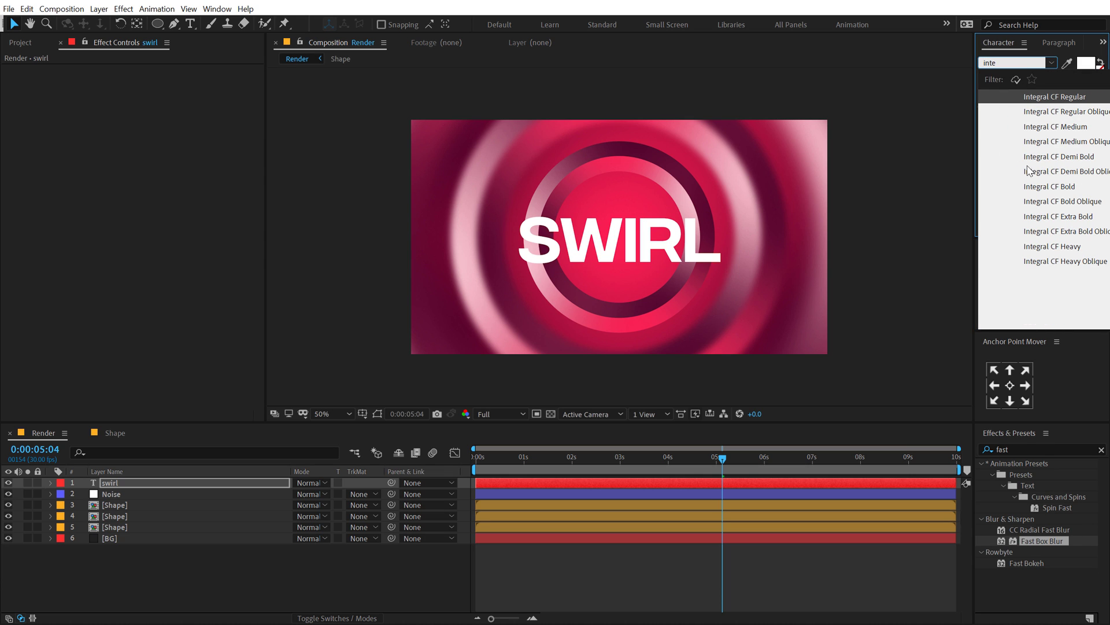
click(1073, 217)
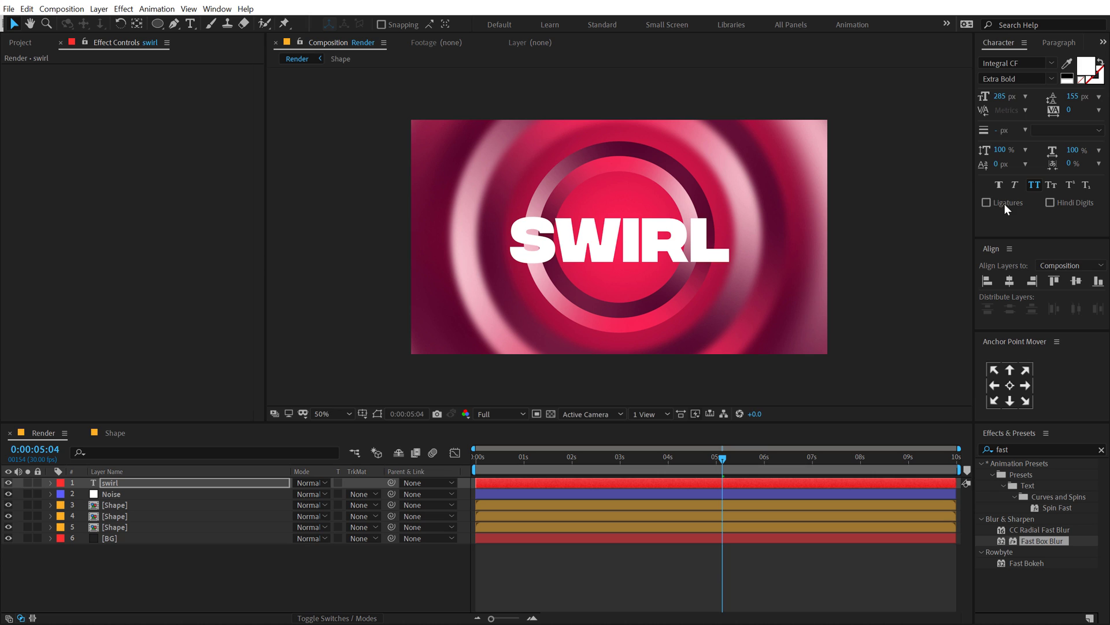
drag(1006, 99, 928, 99)
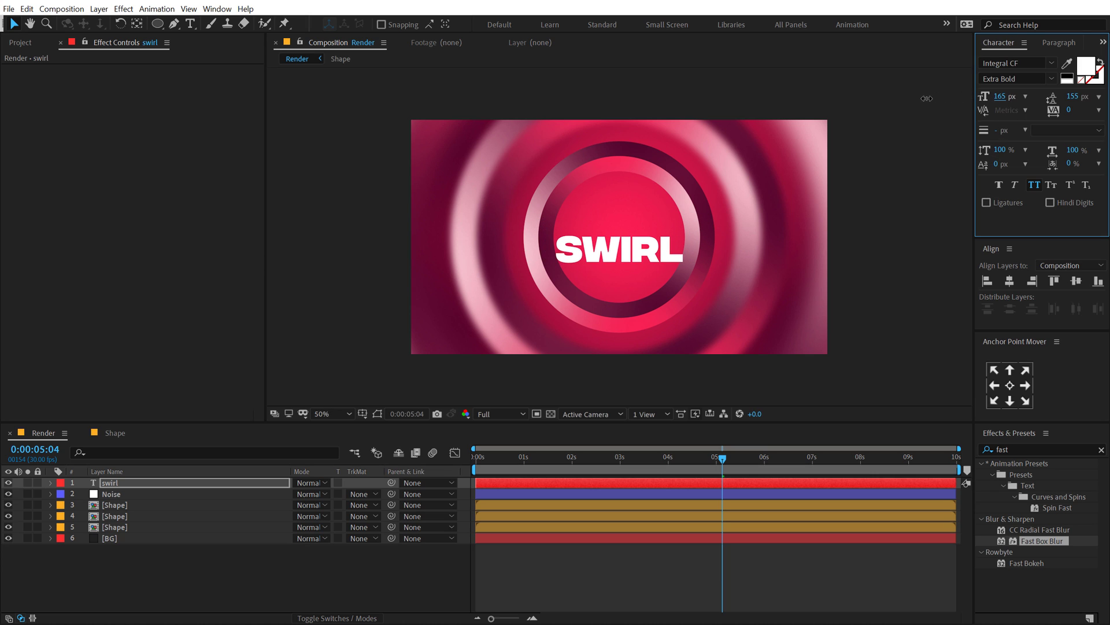
click(1011, 281)
click(1075, 281)
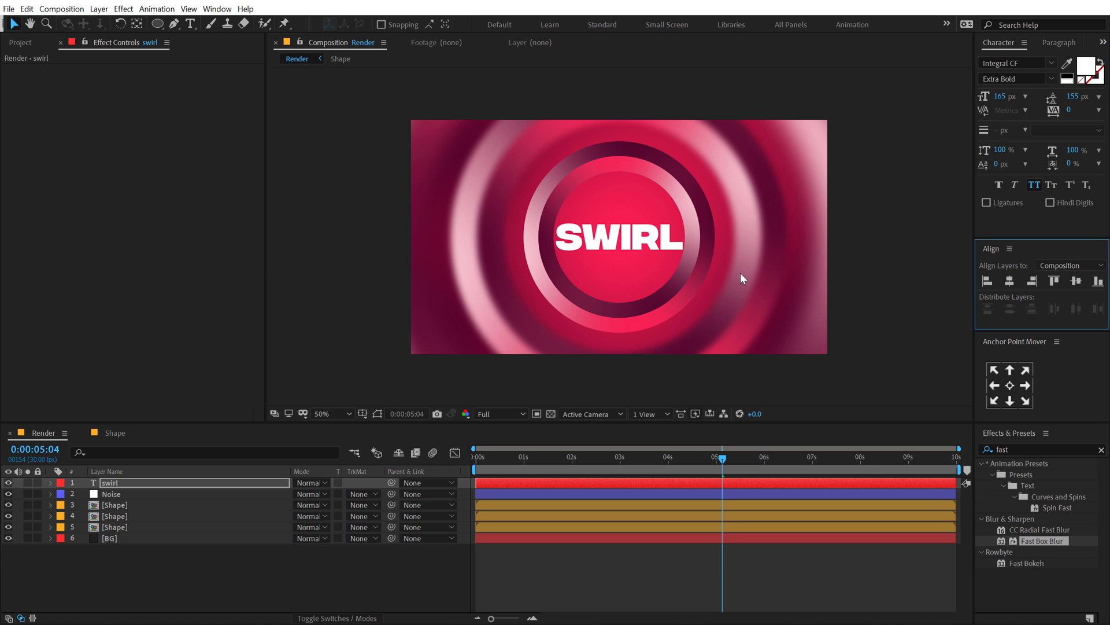
Add a text animator with Position X offset 60 and Opacity 0%.
click(49, 483)
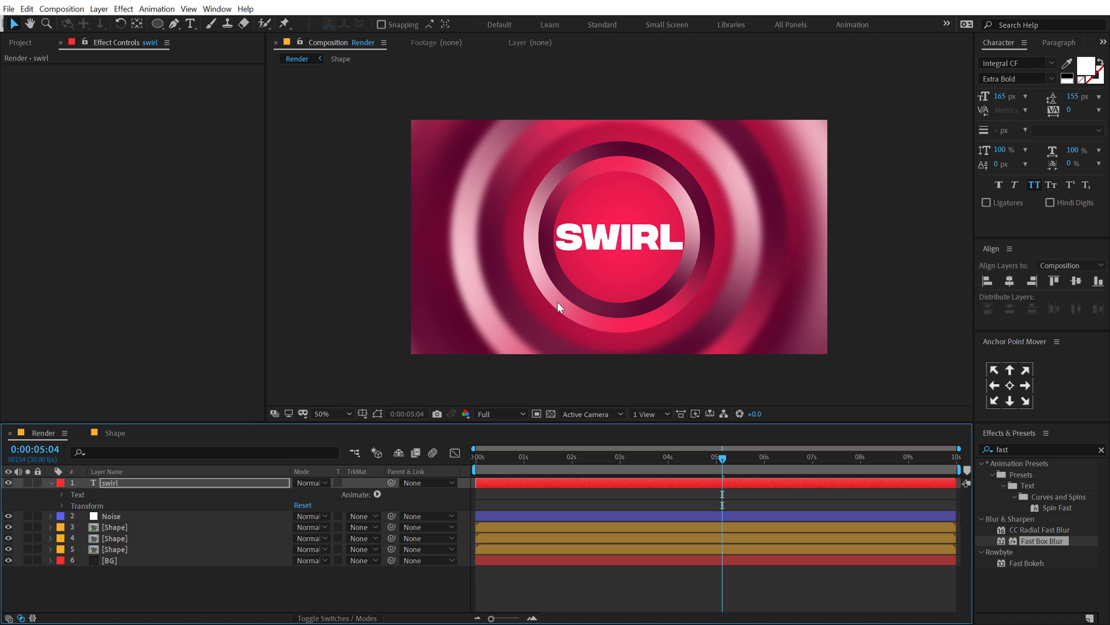
click(377, 494)
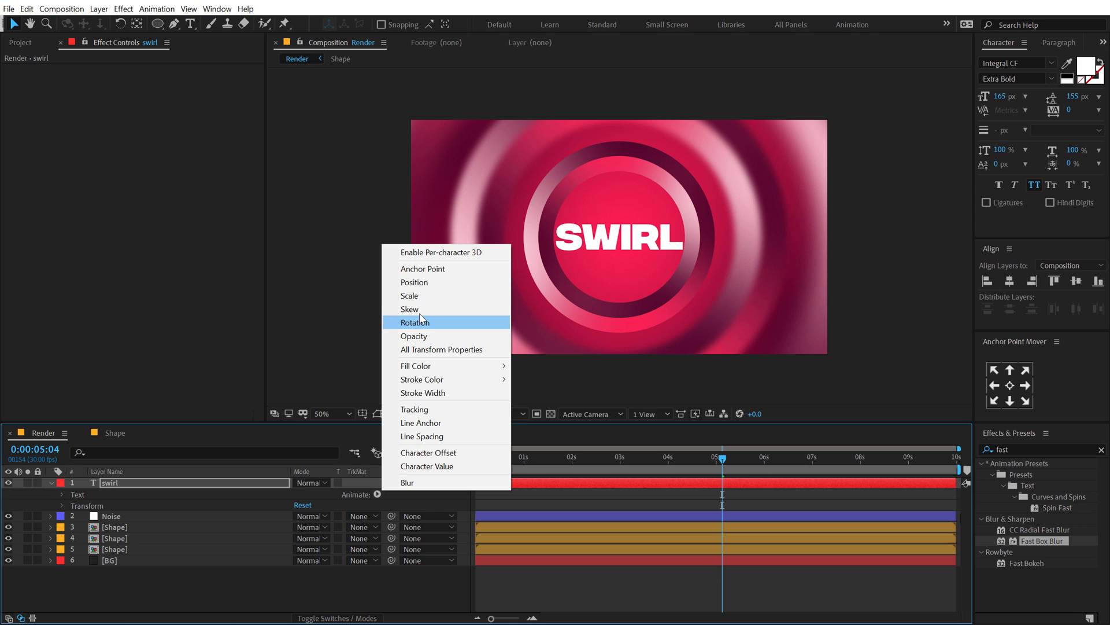
click(425, 283)
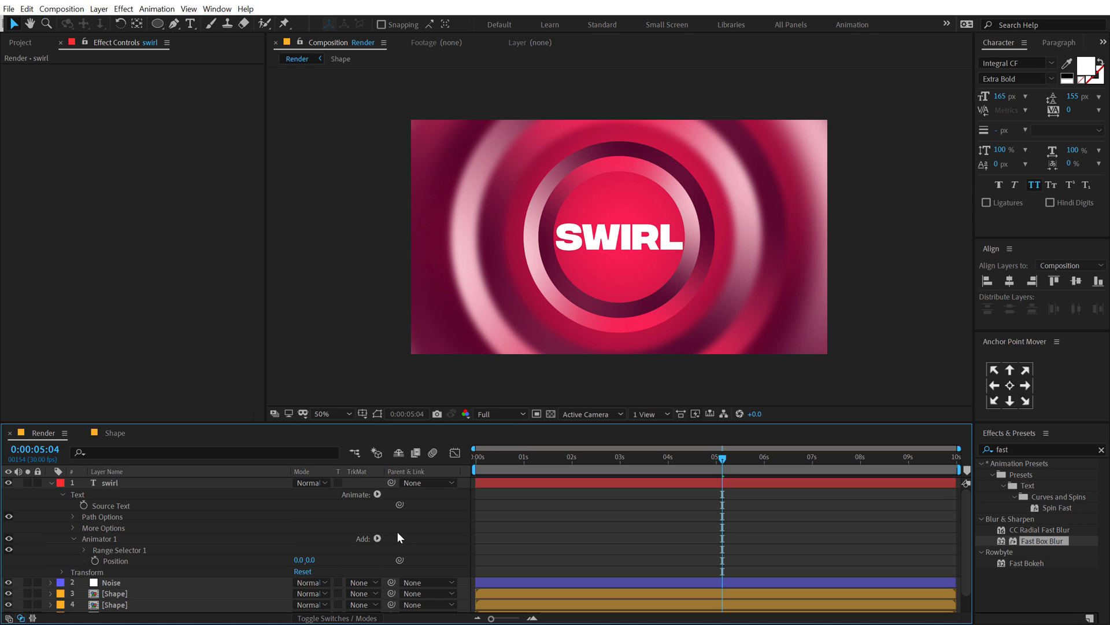
click(377, 538)
mouse_move(405, 542)
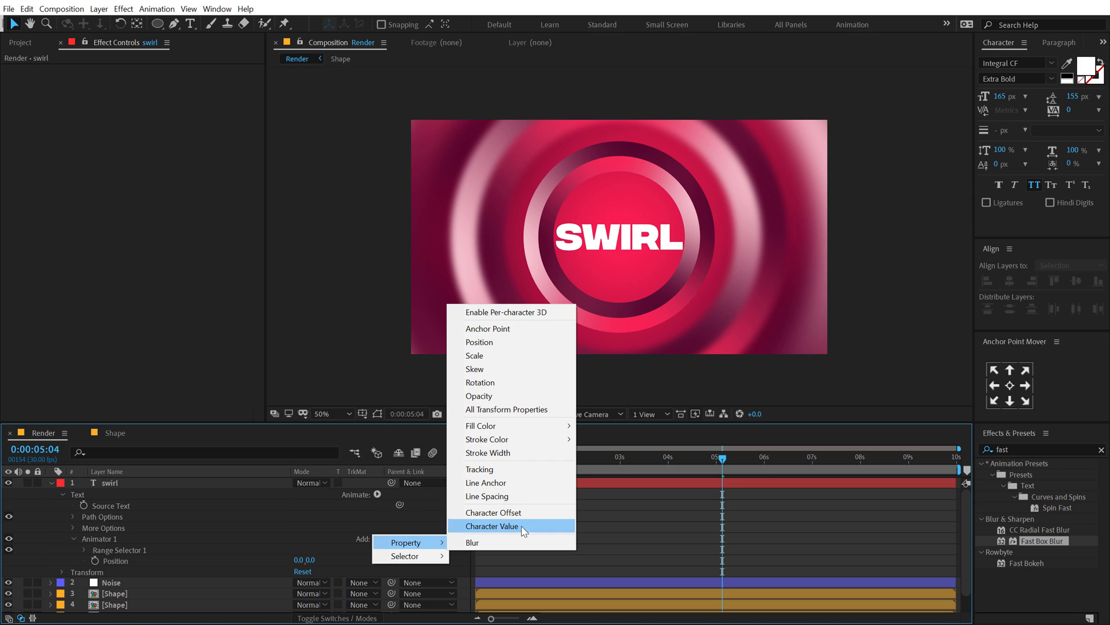
click(501, 397)
click(298, 559)
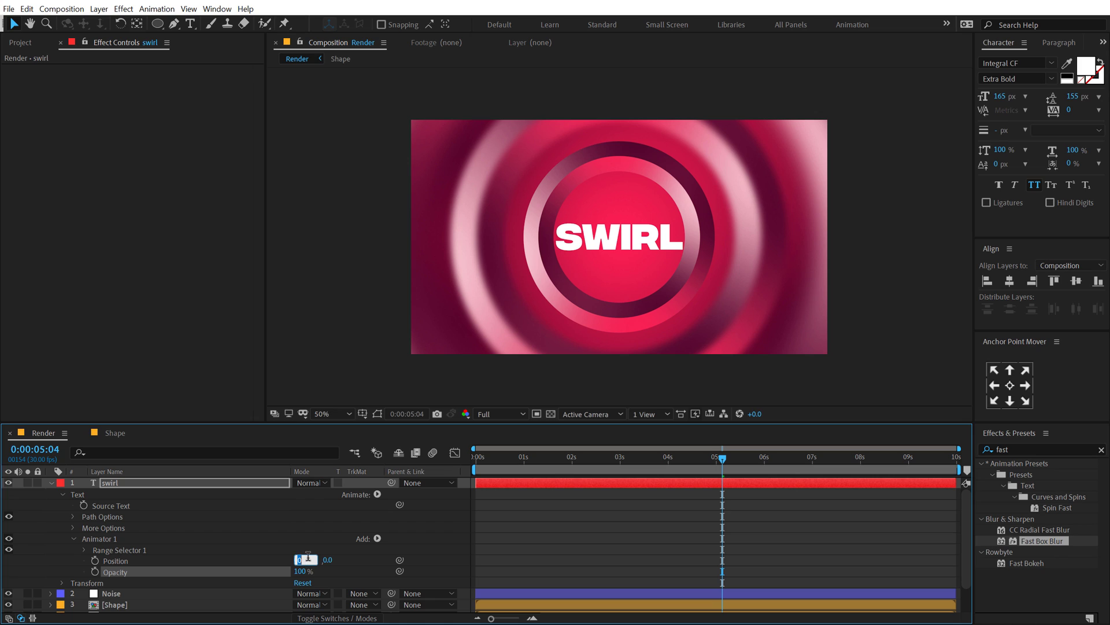
text(60)
key(Return)
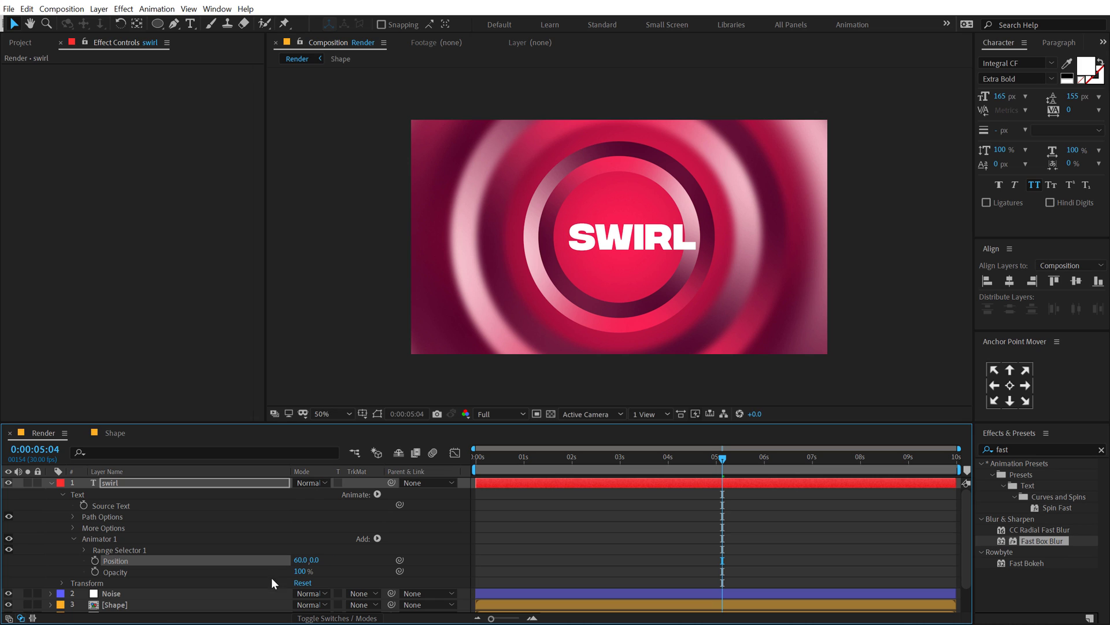
drag(298, 572, 241, 572)
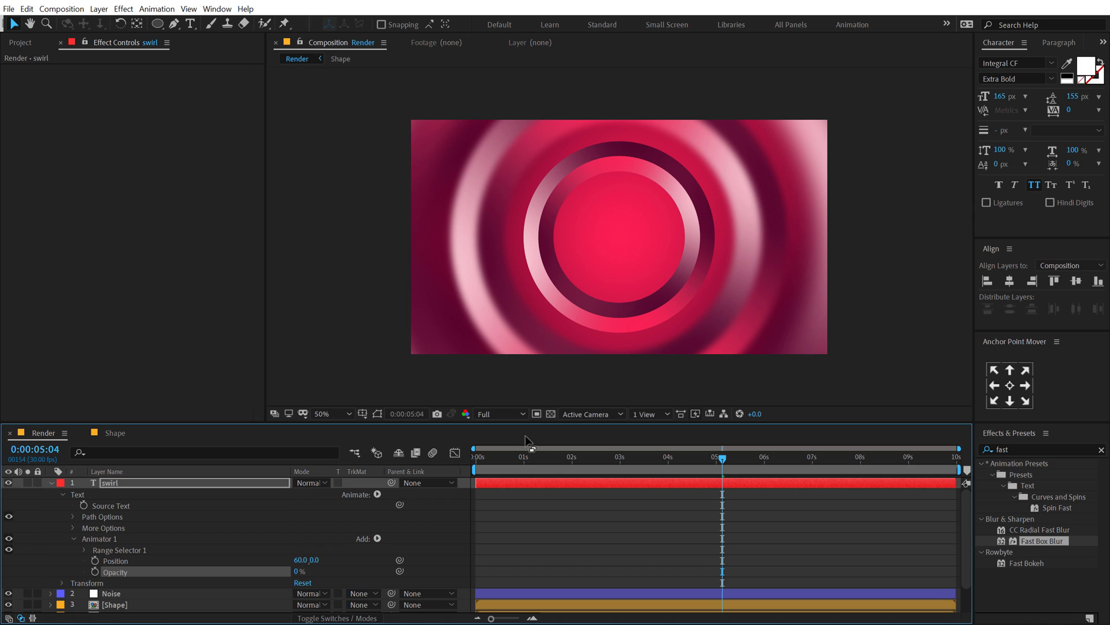
Keyframe the Range Selector Offset at 0% at 0 seconds and 100% at 1 second.
click(525, 464)
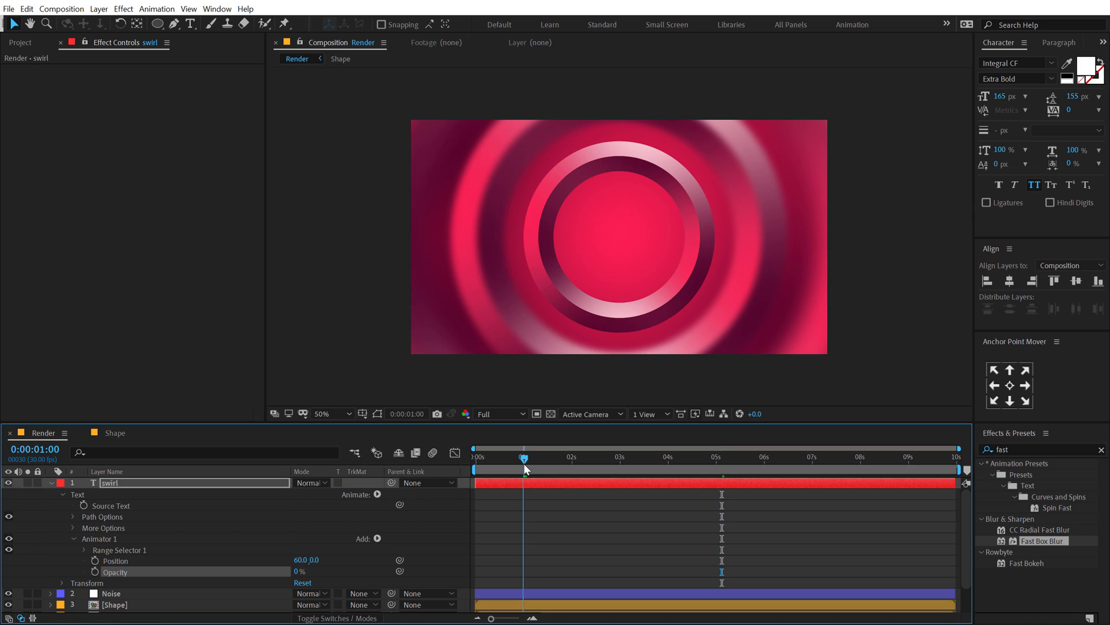
click(84, 550)
scroll(170, 520, down, 1)
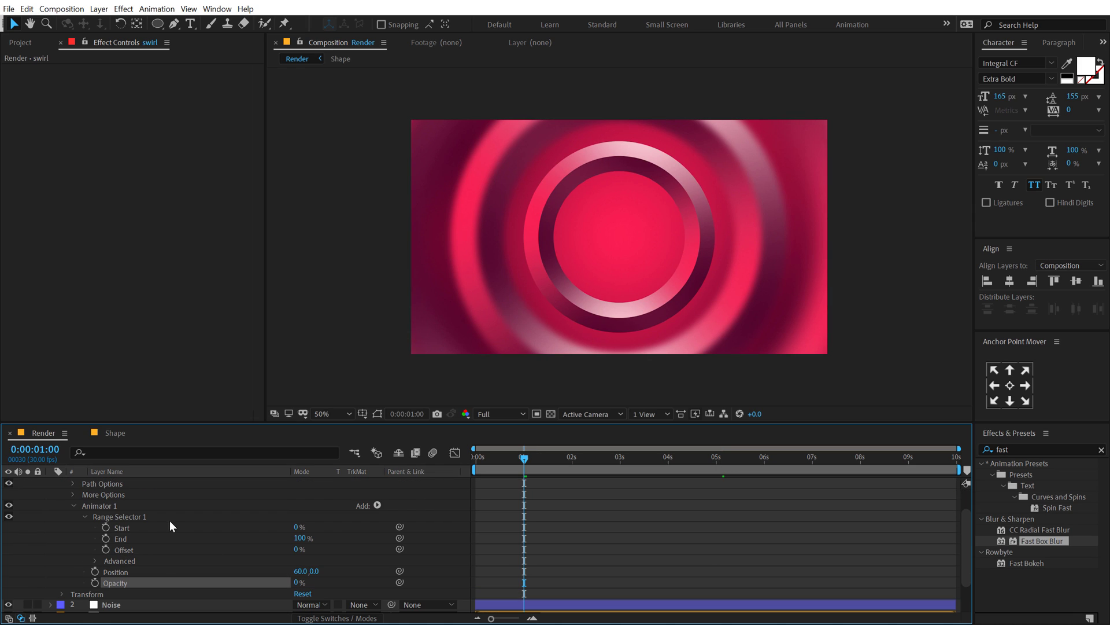
drag(296, 550, 354, 550)
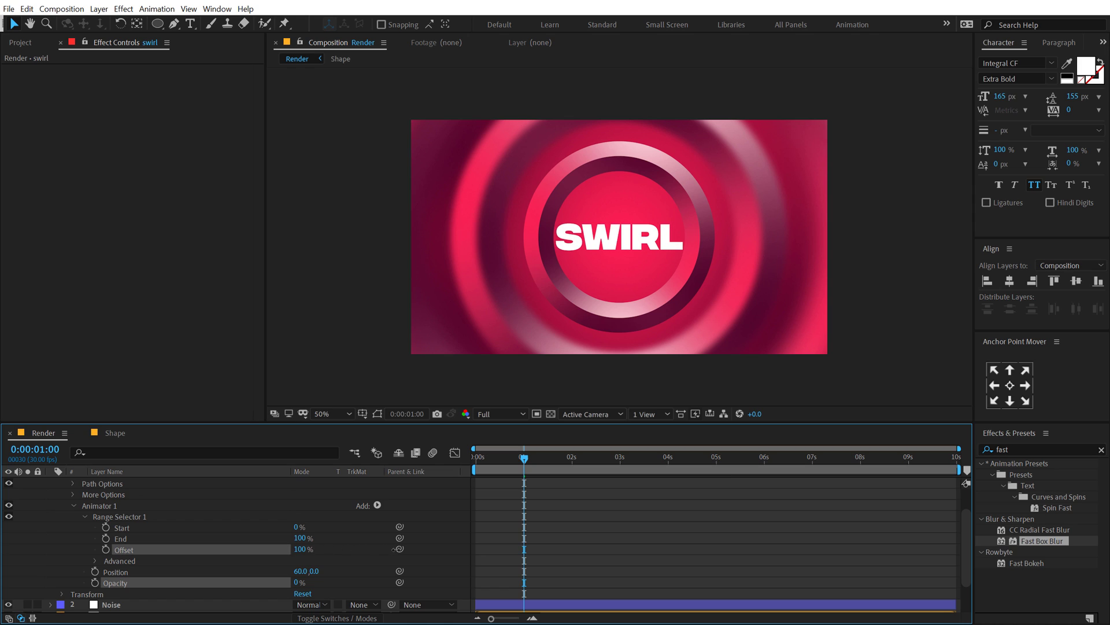
click(114, 552)
click(106, 547)
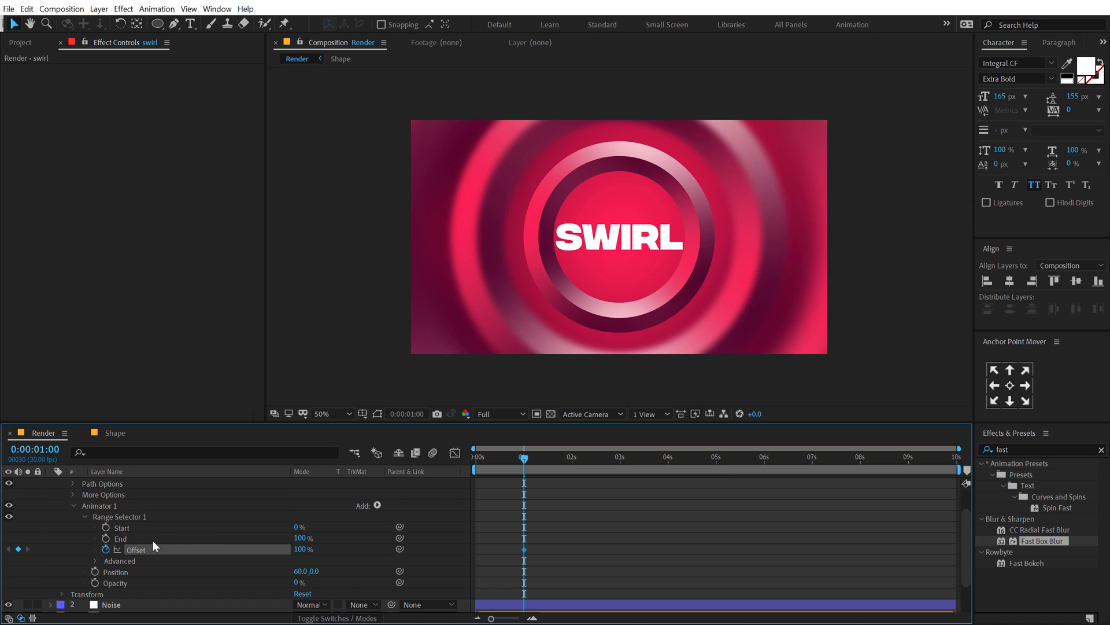
key(Home)
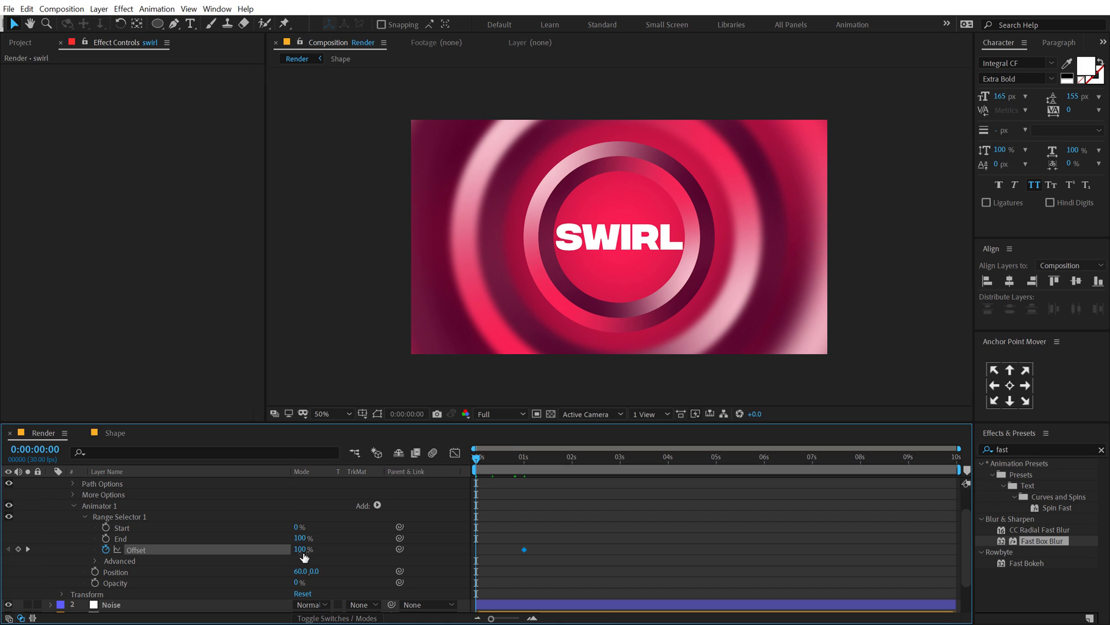
text(0)
key(Return)
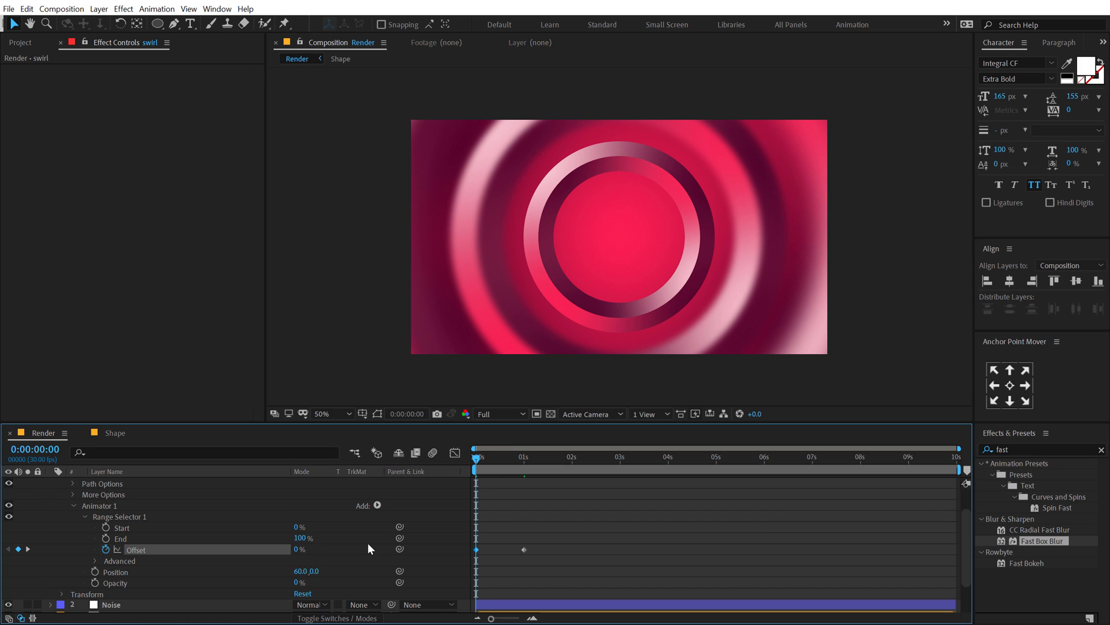
Set the range selector's Ease Low to 100% and preview the eased letters.
click(86, 516)
click(86, 516)
scroll(182, 509, down, 2)
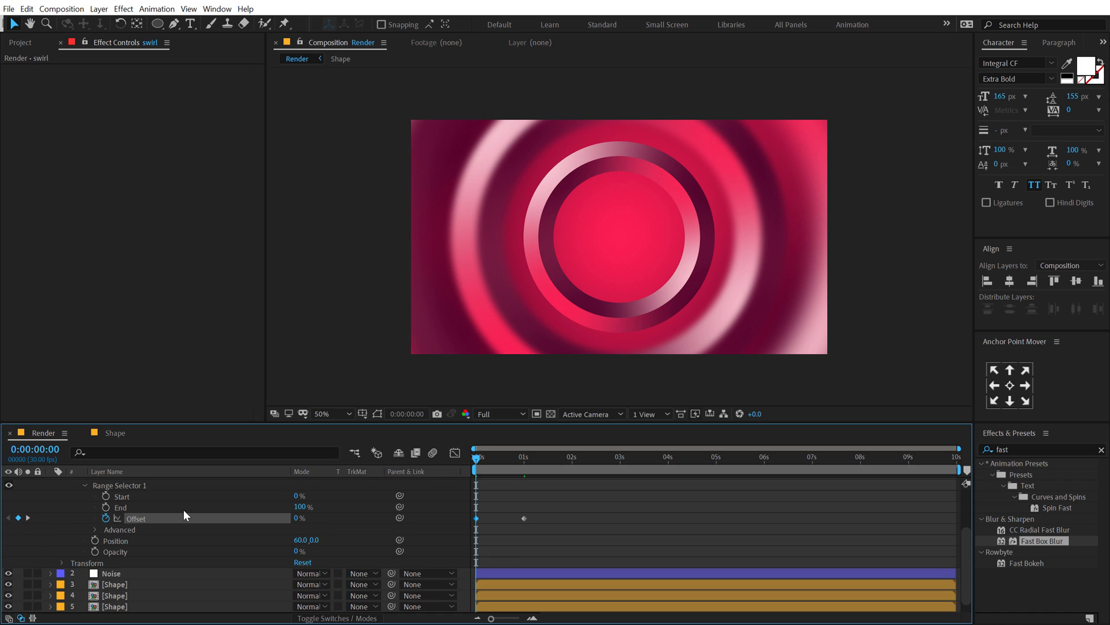
click(94, 529)
scroll(173, 550, down, 2)
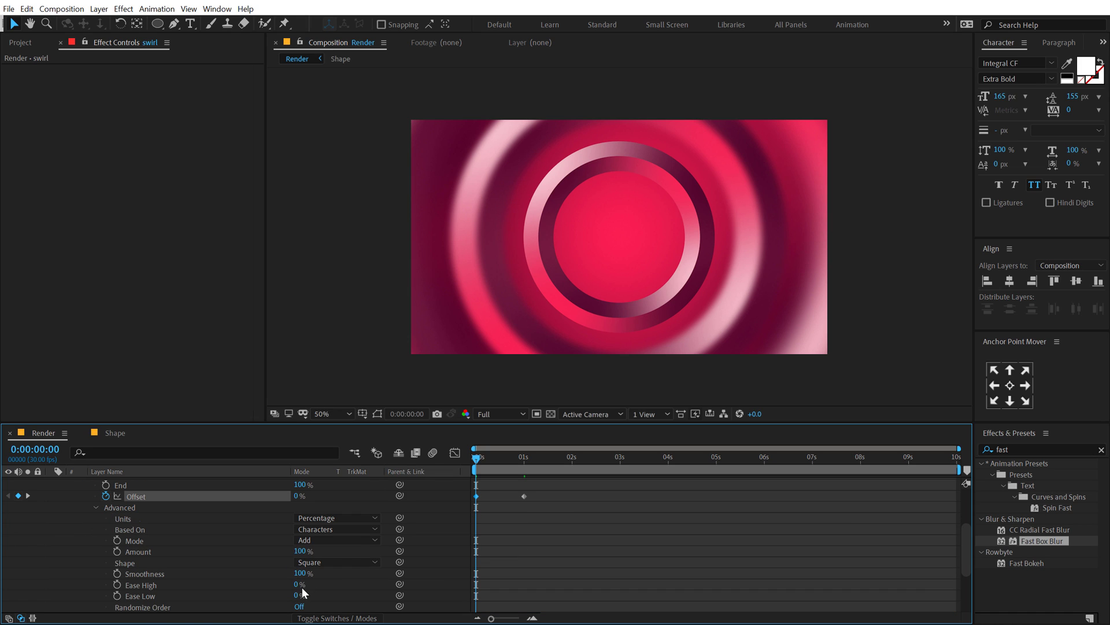
drag(298, 588, 440, 582)
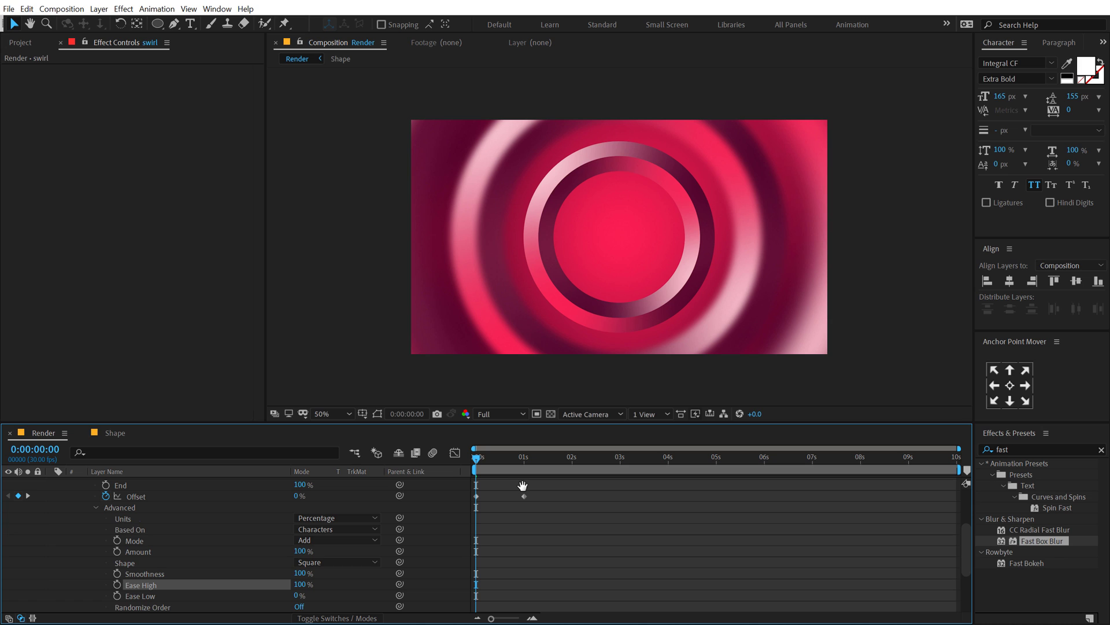
key(space)
key(space)
key(ctrl+z)
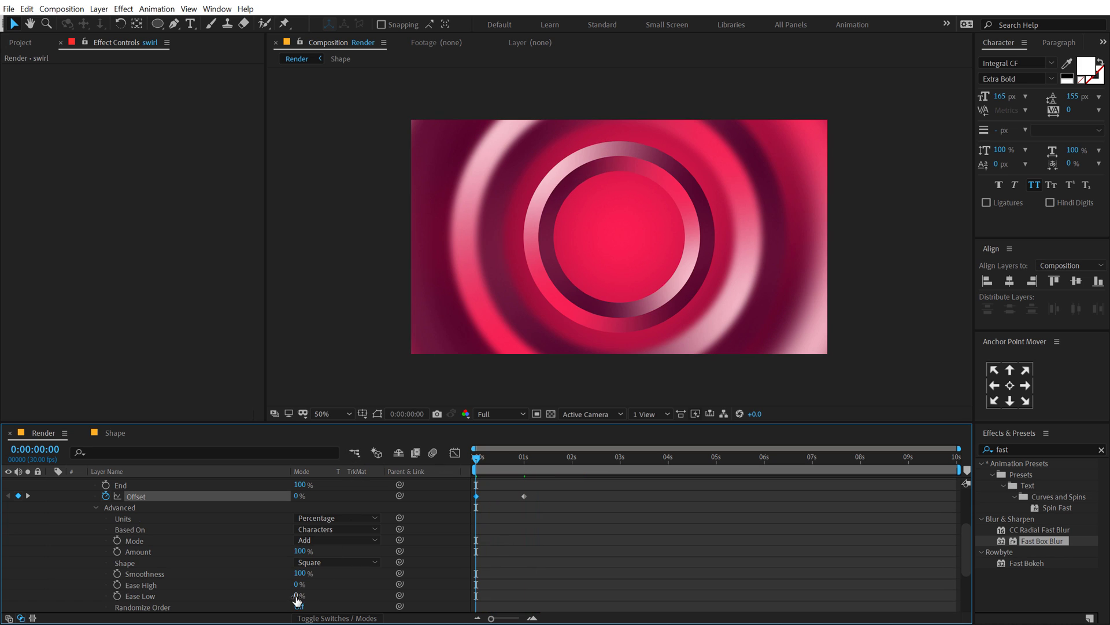
drag(297, 595, 439, 593)
key(space)
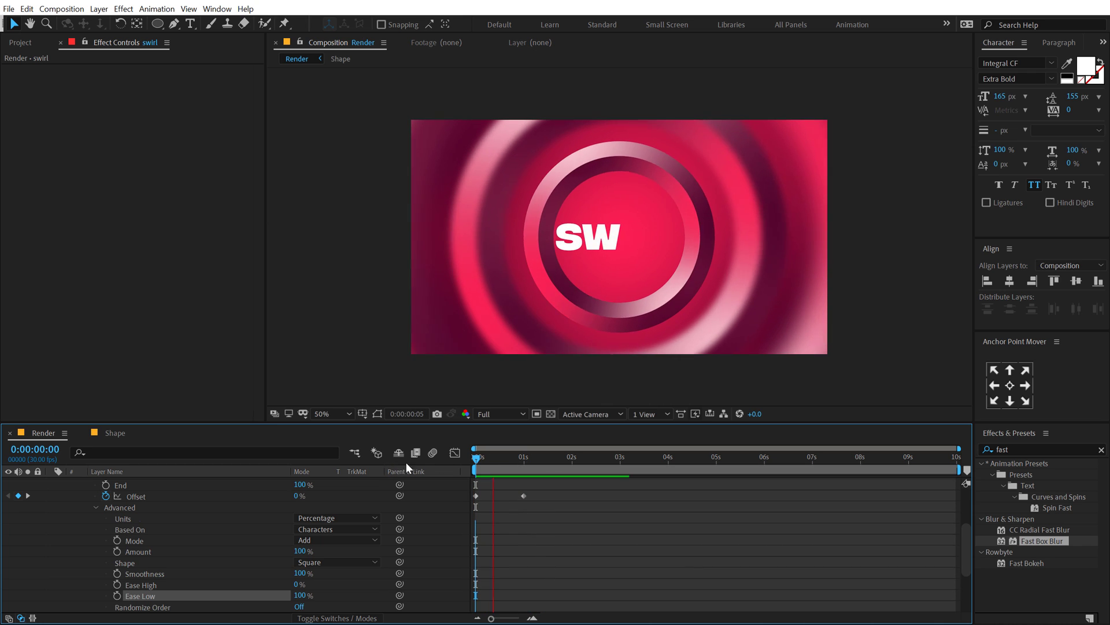
key(space)
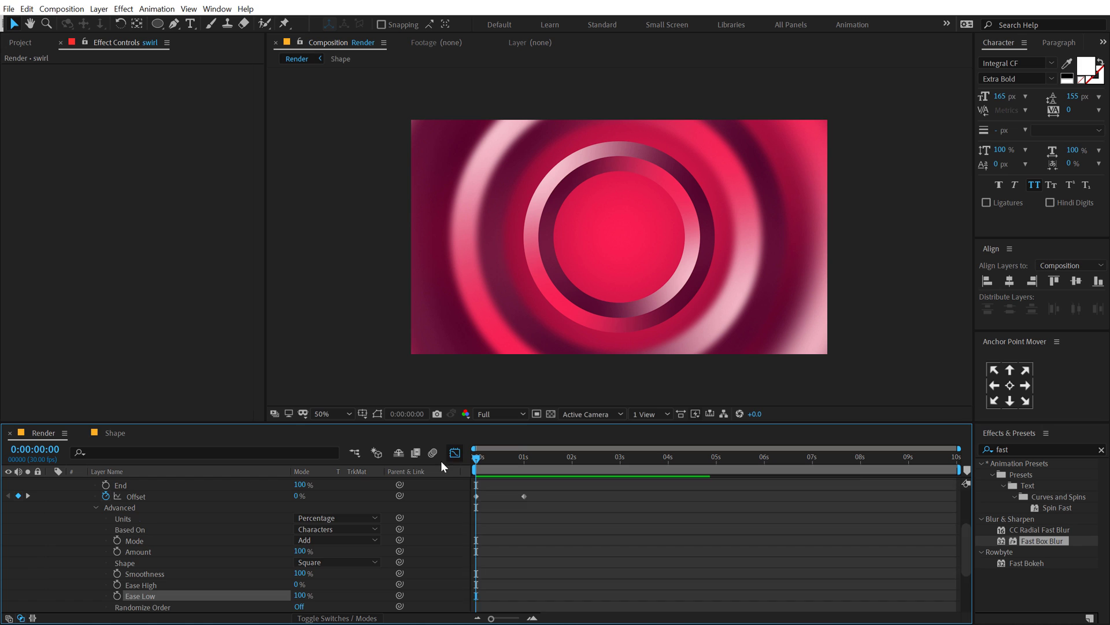
scroll(101, 492, up, 4)
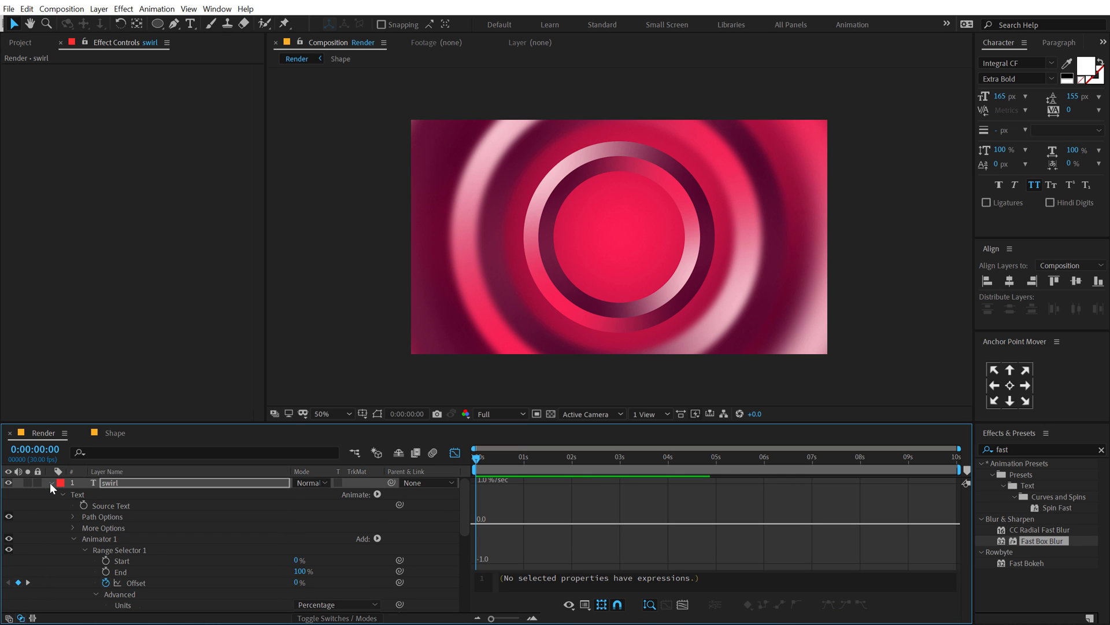
Collapse the SWIRL layer and scrub to 0:00:02:07 where the title is fully shown.
click(51, 482)
click(455, 453)
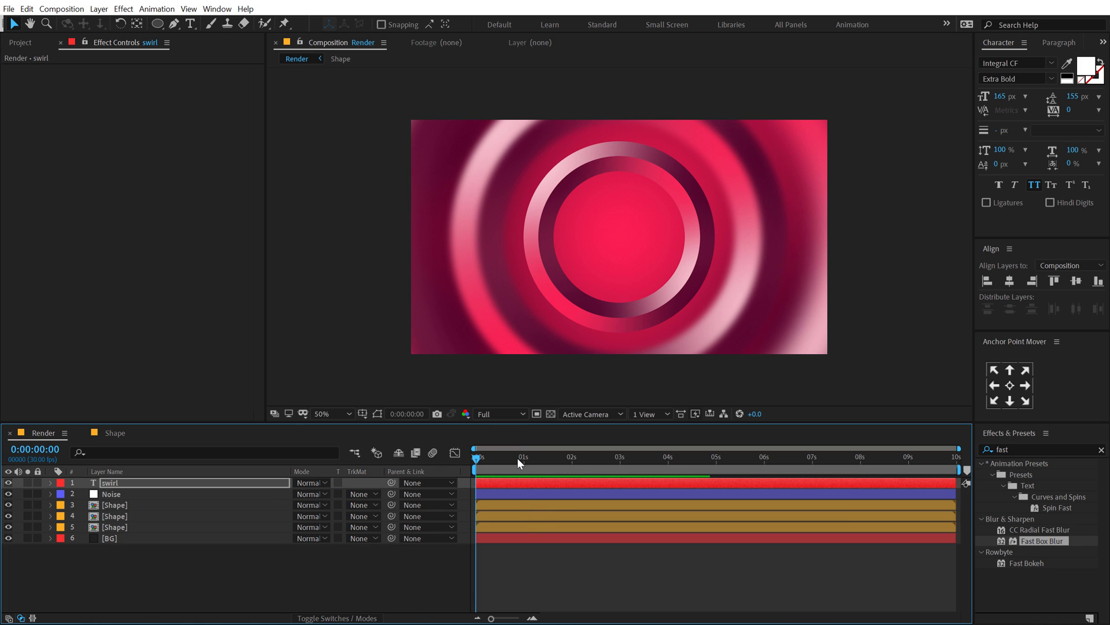
drag(517, 457, 583, 458)
click(117, 581)
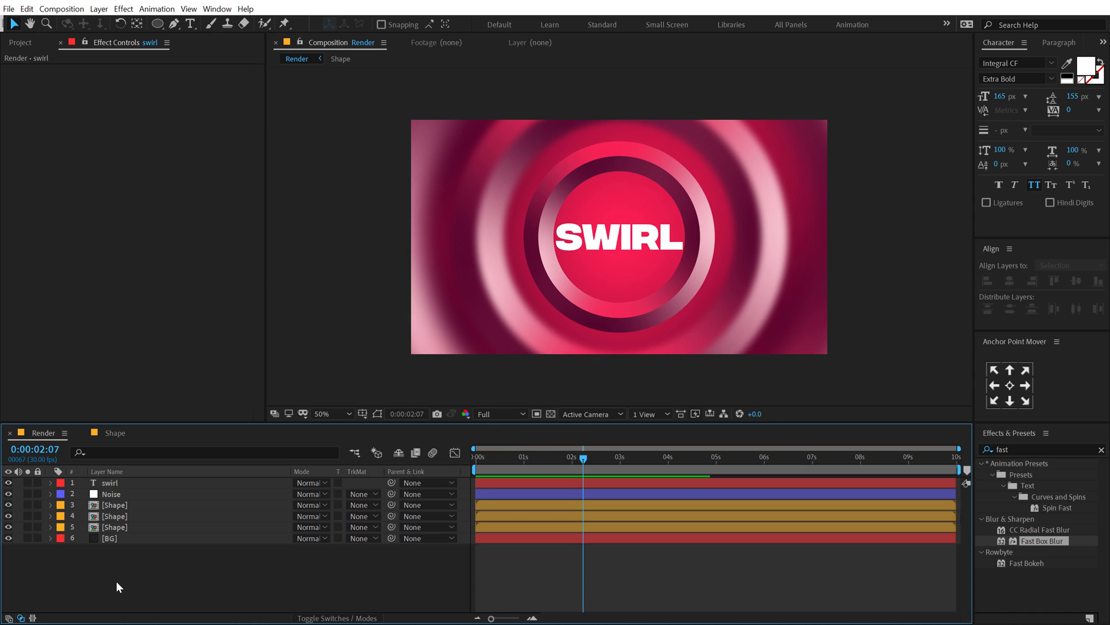
Create a solid named Mask and set its blending mode to Stencil Alpha.
key(ctrl+y)
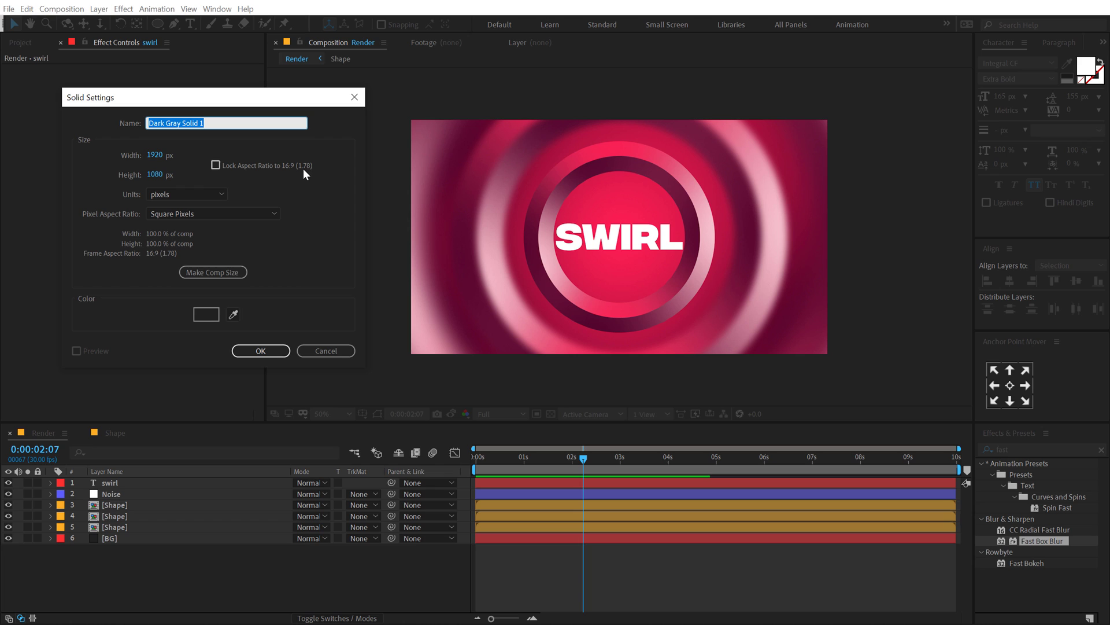
text(Mask)
click(258, 351)
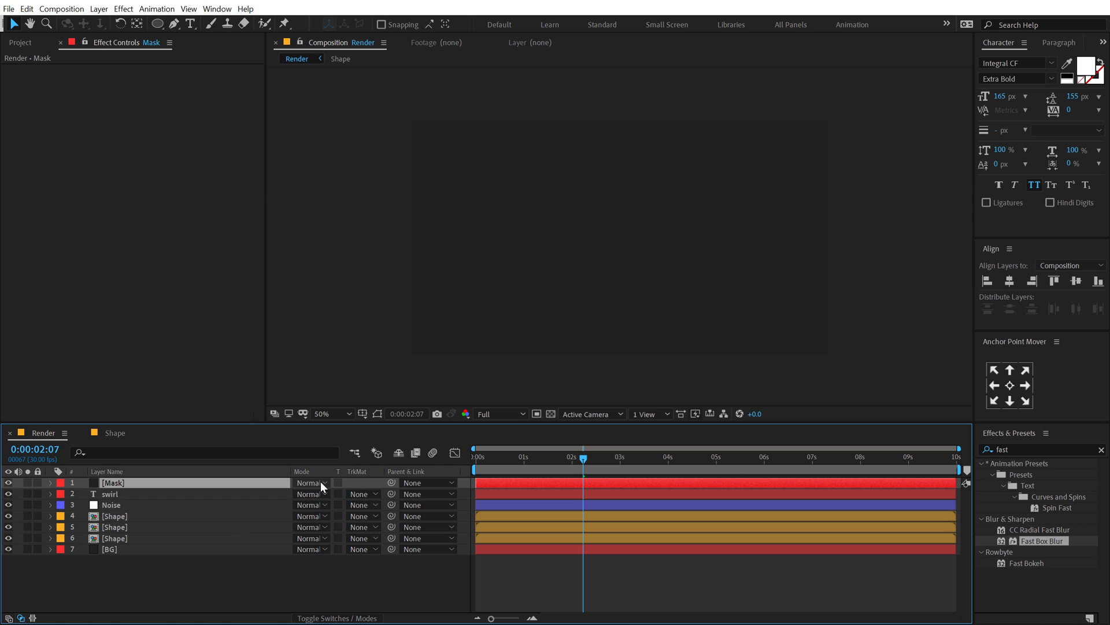
click(321, 481)
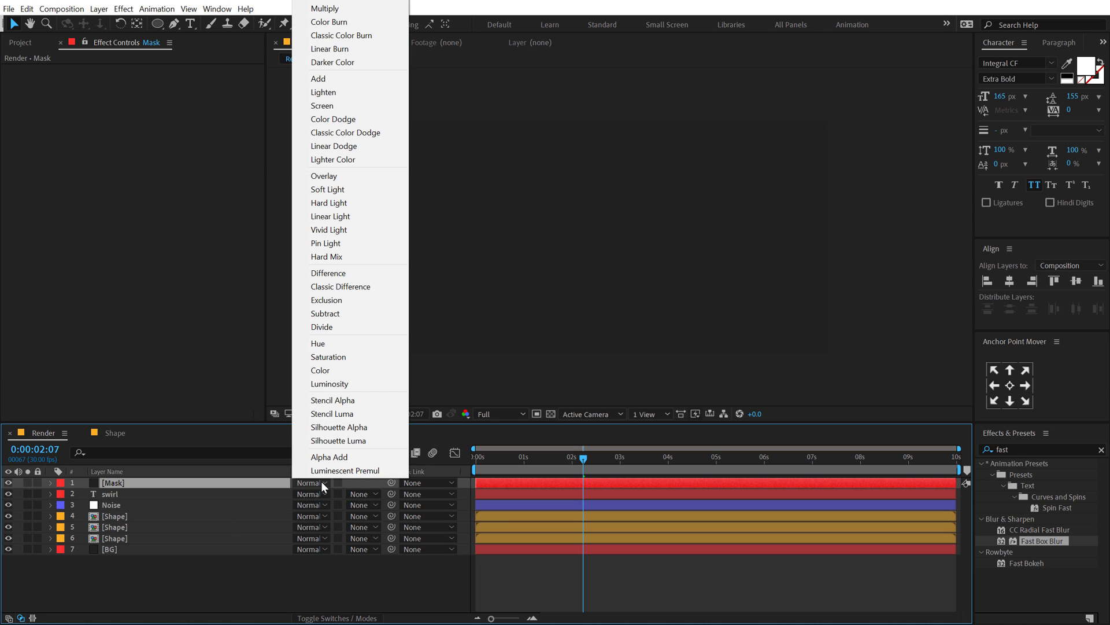
click(349, 400)
drag(564, 462, 523, 462)
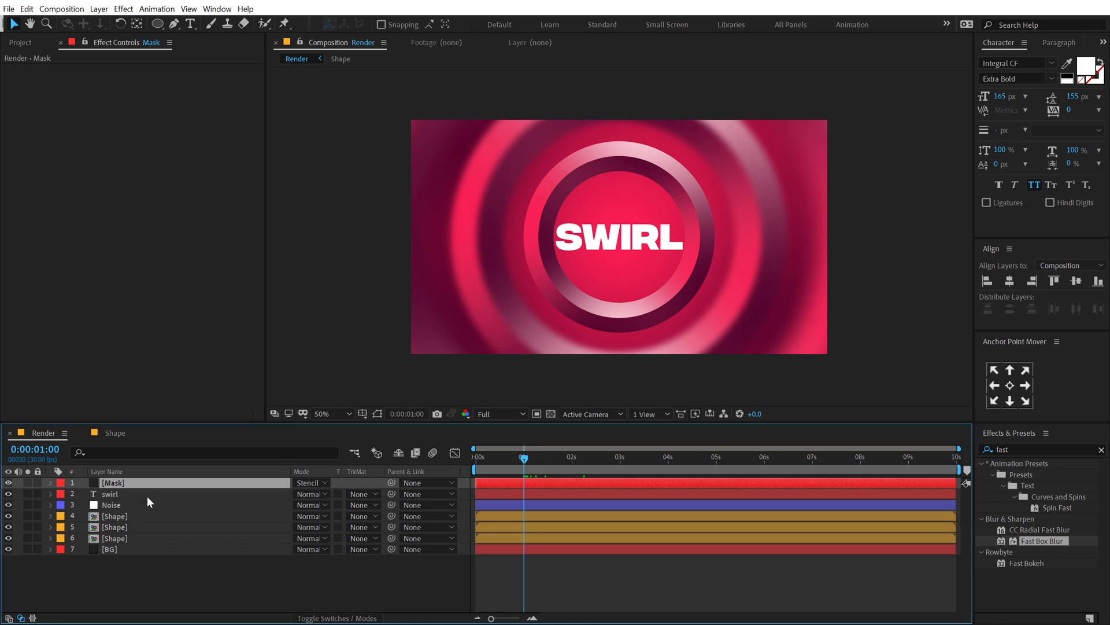
Keyframe the Mask's Position to rise from Y 1629 at 0 seconds to 540 at 1 second.
key(p)
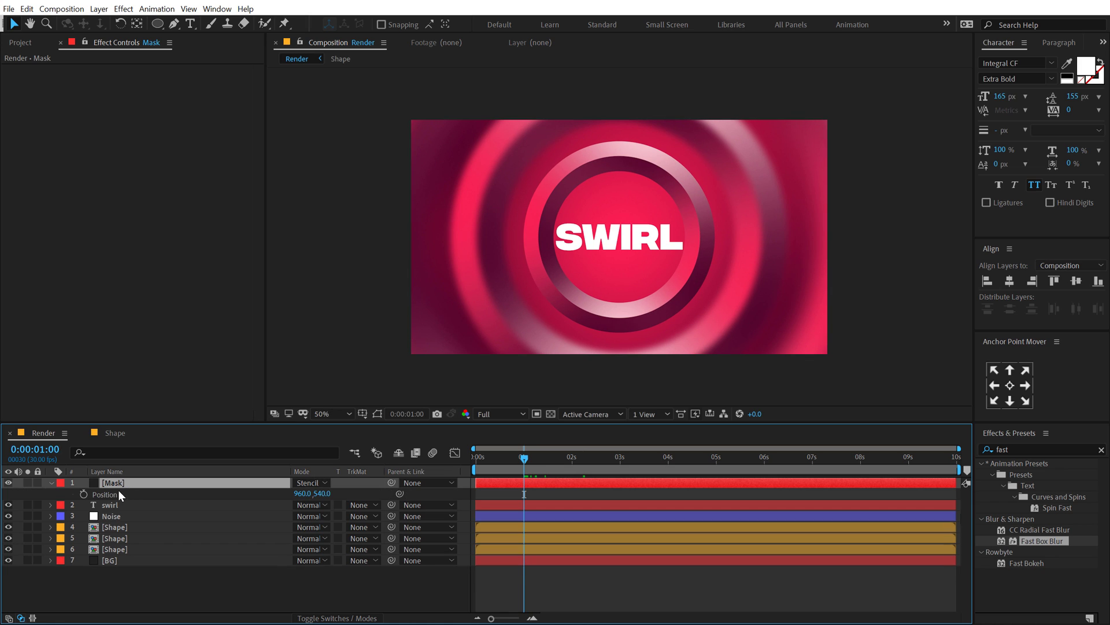
click(84, 494)
drag(511, 459, 477, 459)
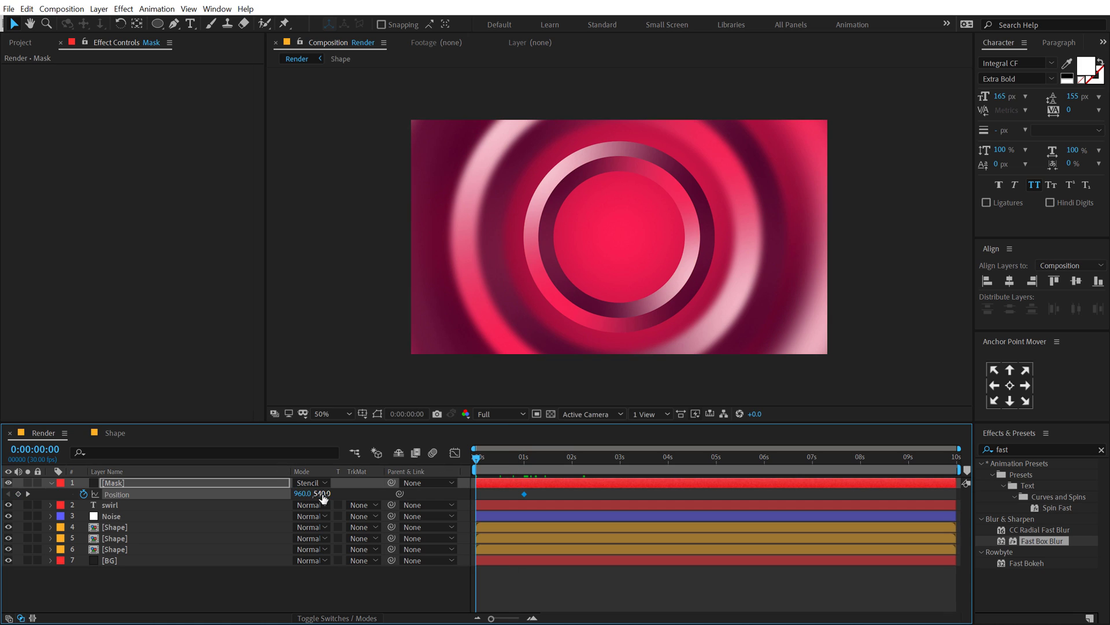
drag(323, 495, 948, 494)
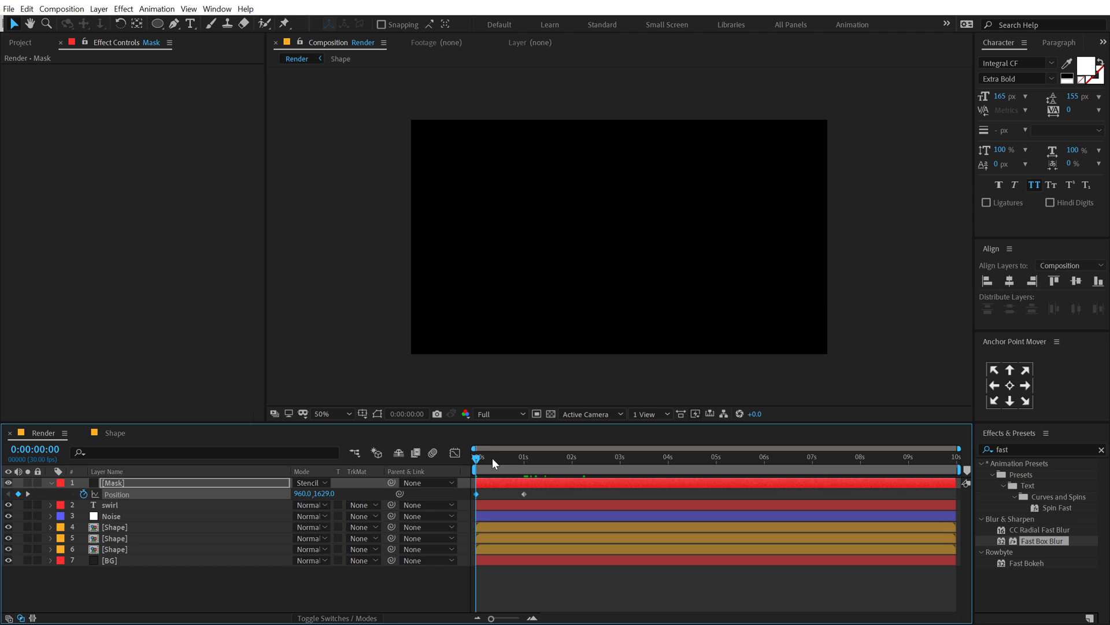
drag(493, 461, 522, 462)
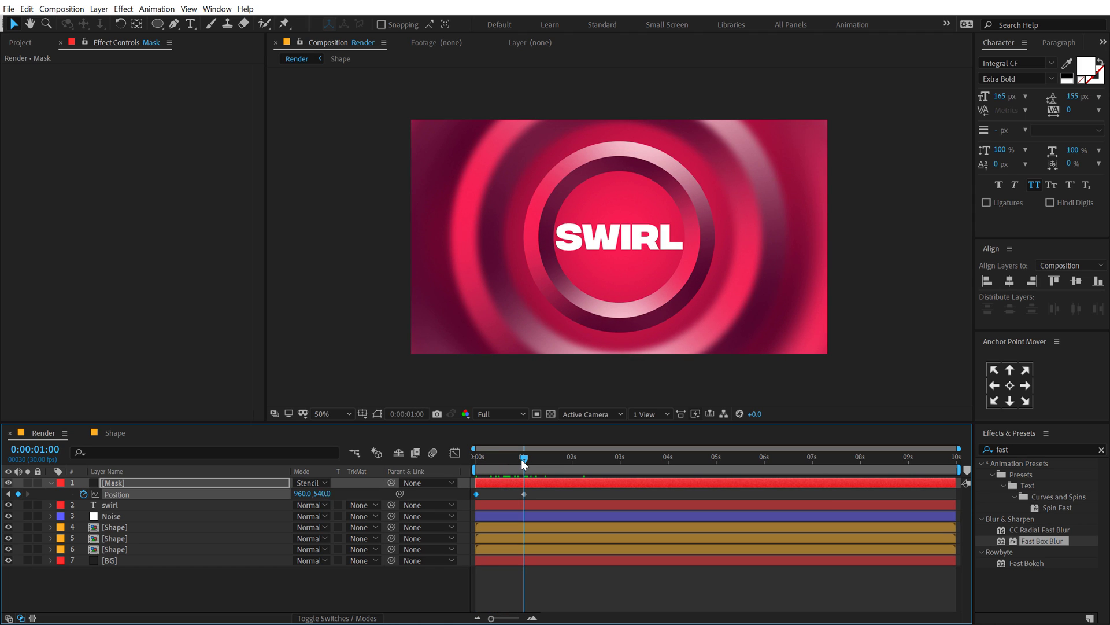
Keyframe the three Shape layers sliding in from X 1133, then easy-ease all Position keyframes.
click(112, 527)
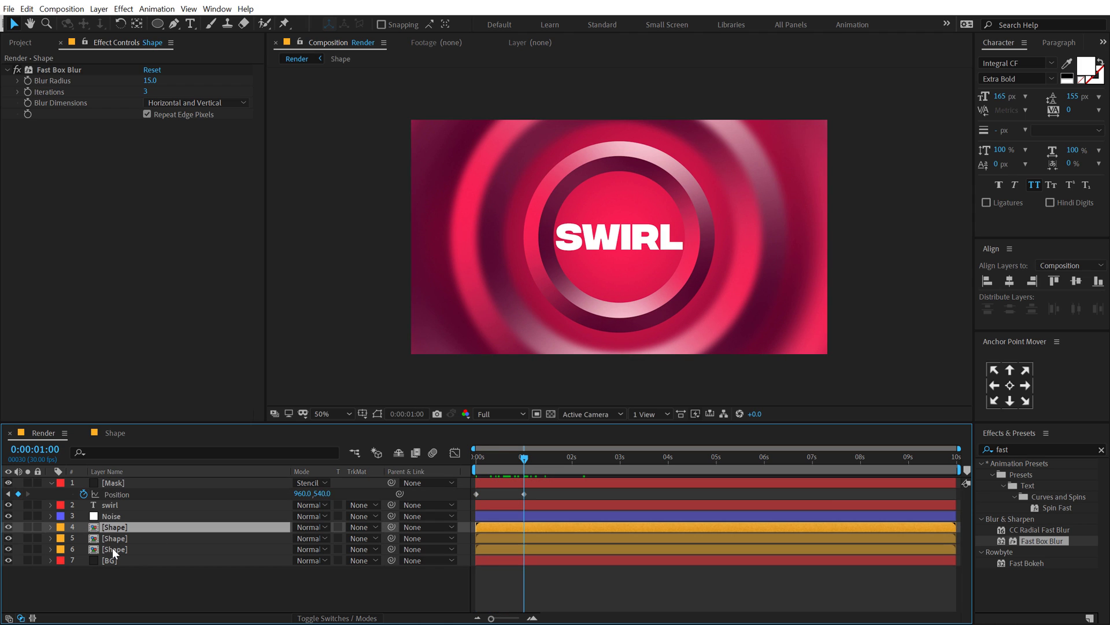
shift+click(112, 548)
key(p)
click(83, 536)
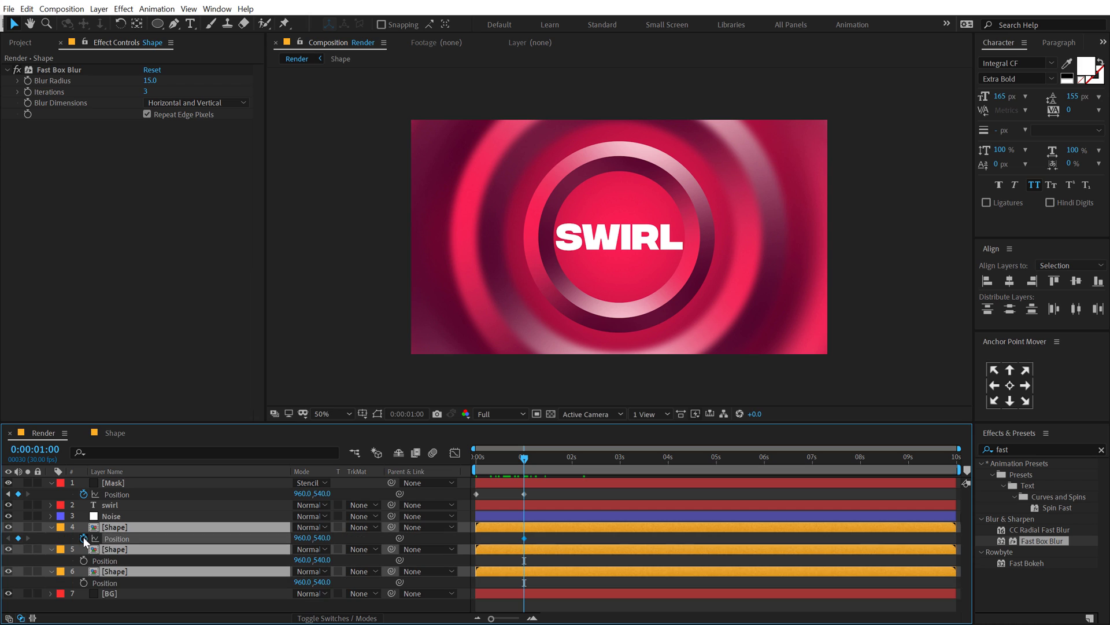
drag(529, 458, 408, 470)
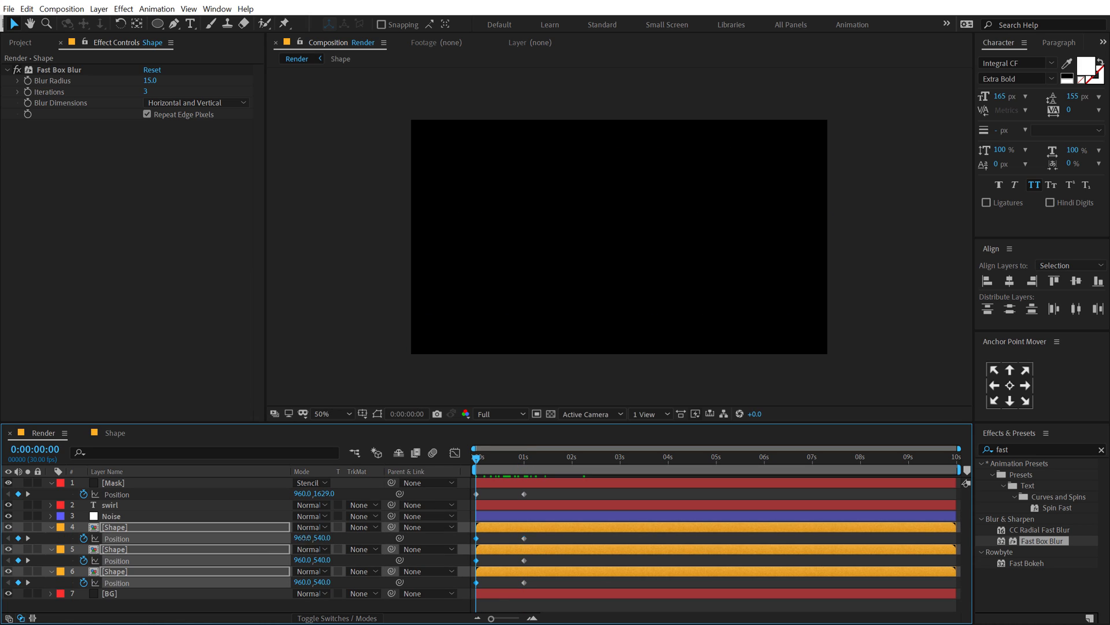
drag(306, 537, 371, 531)
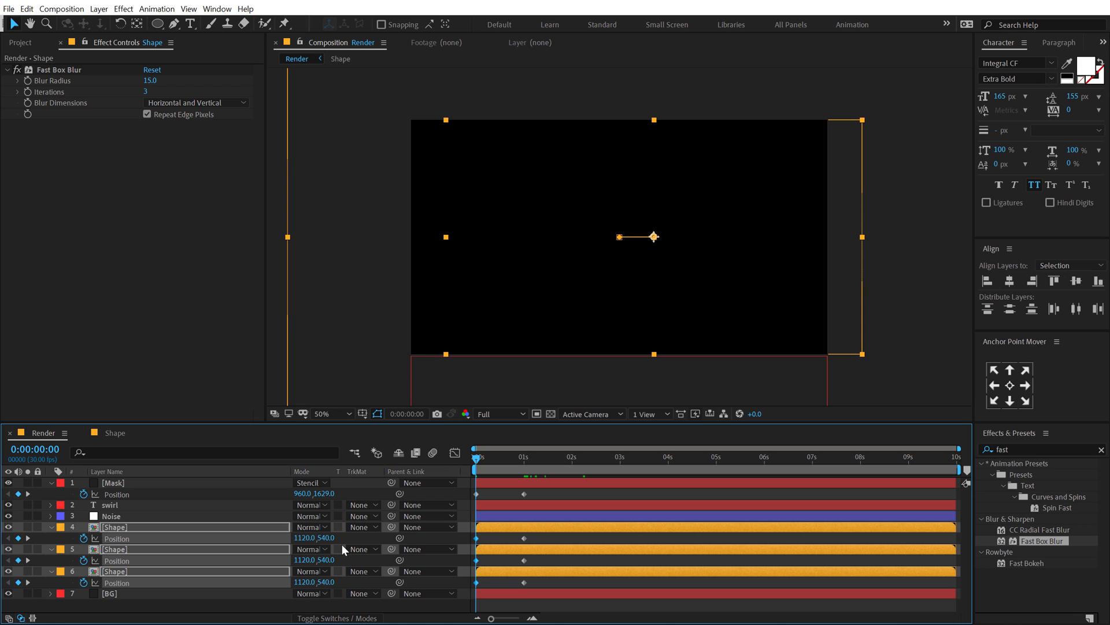
drag(307, 542, 312, 540)
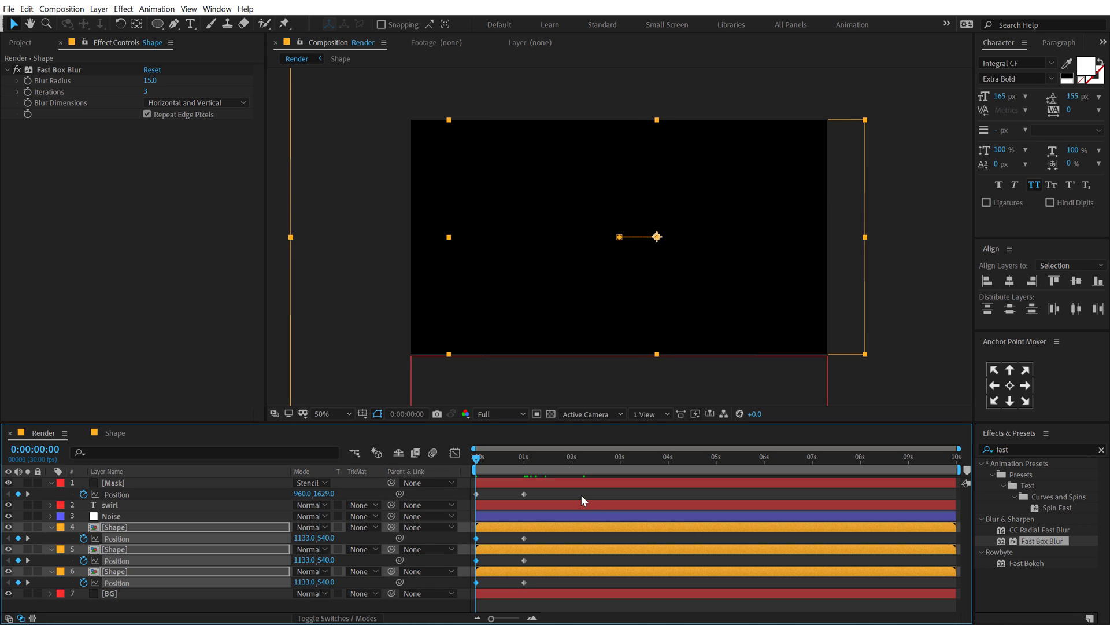
drag(582, 494, 463, 591)
key(F9)
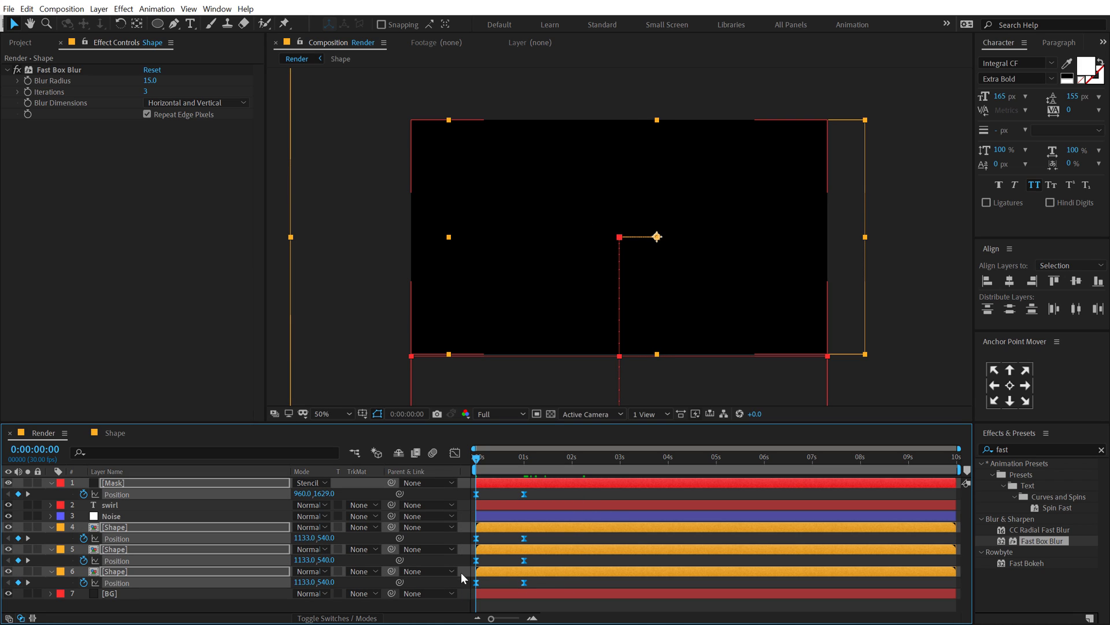
Drag the speed-graph influence handles for a fast start and slow settle, then preview.
click(451, 455)
right_click(610, 511)
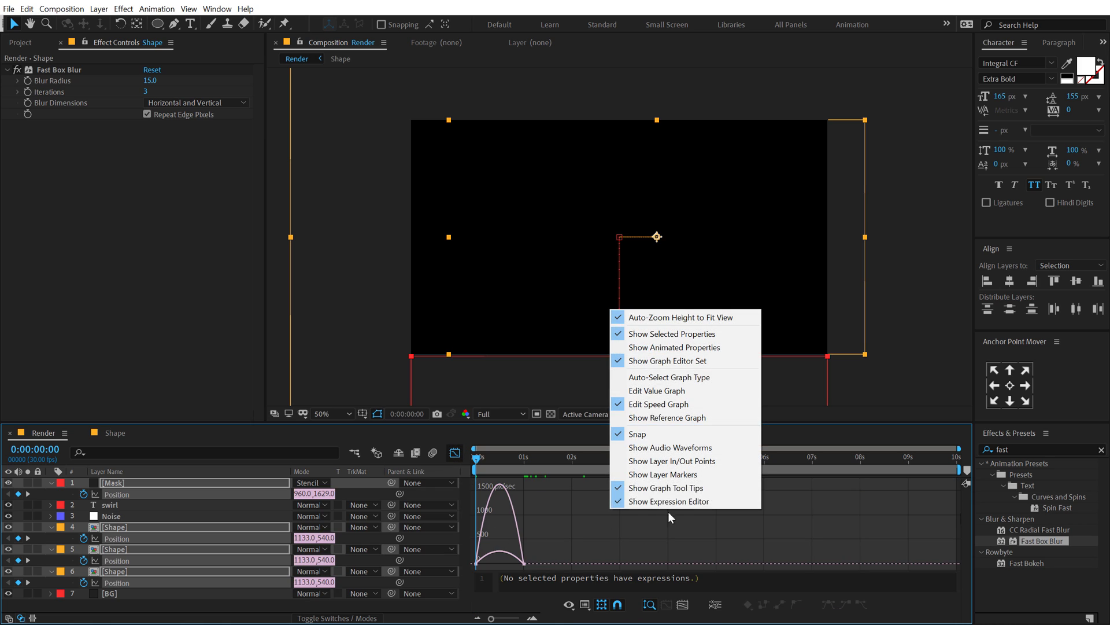
click(523, 550)
scroll(520, 550, up, 2)
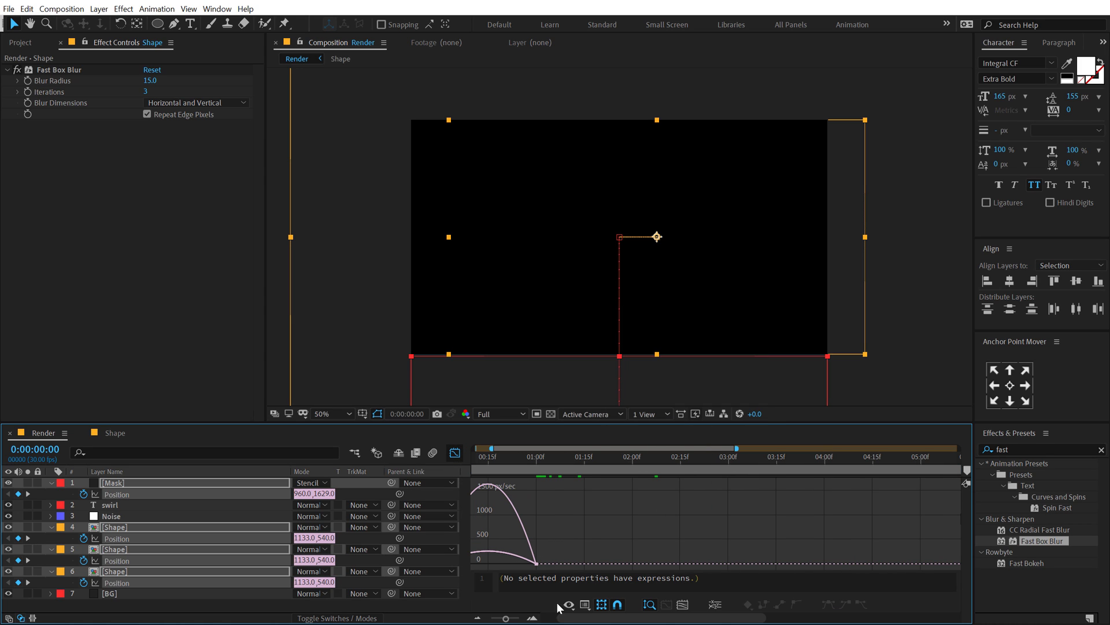
drag(562, 620, 544, 619)
drag(603, 560, 516, 551)
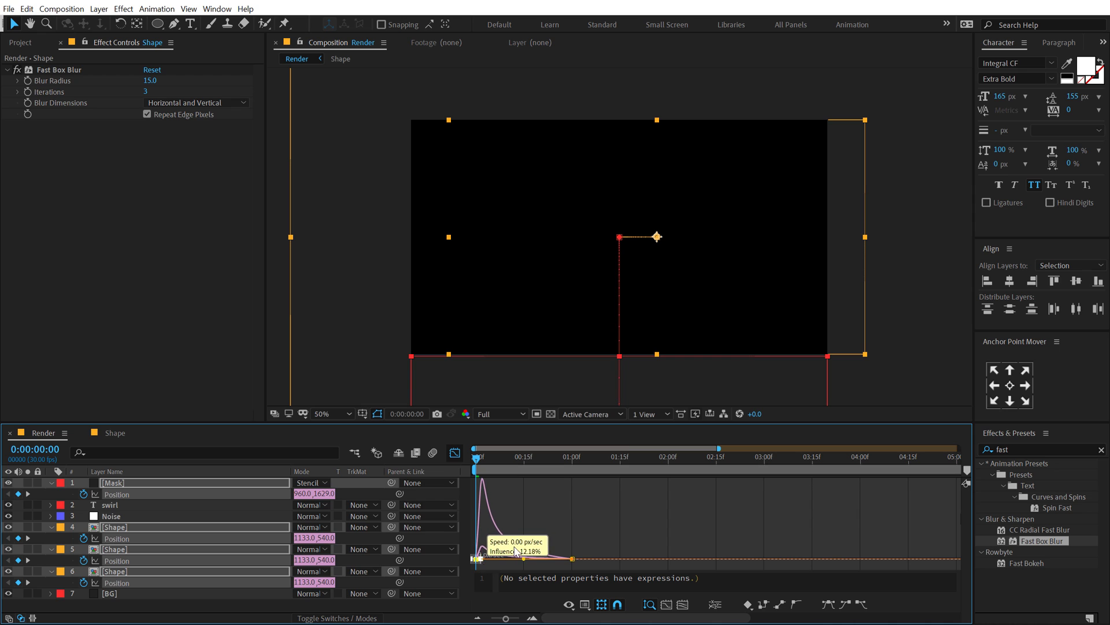
key(space)
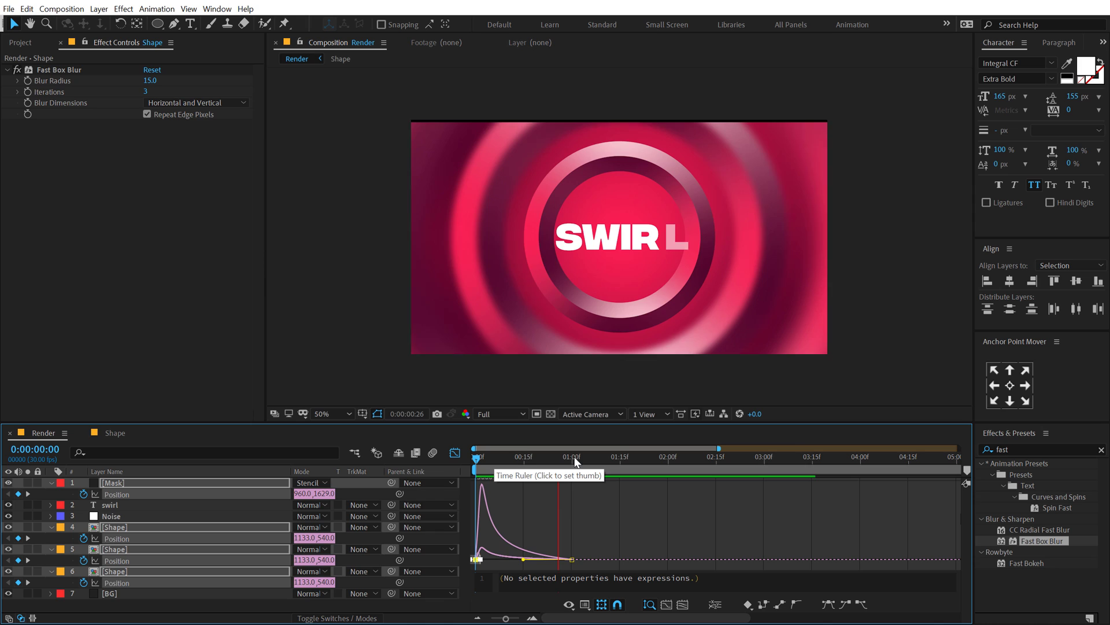
key(space)
End the work area at about 0:00:02:03 and preview the first two seconds.
click(455, 453)
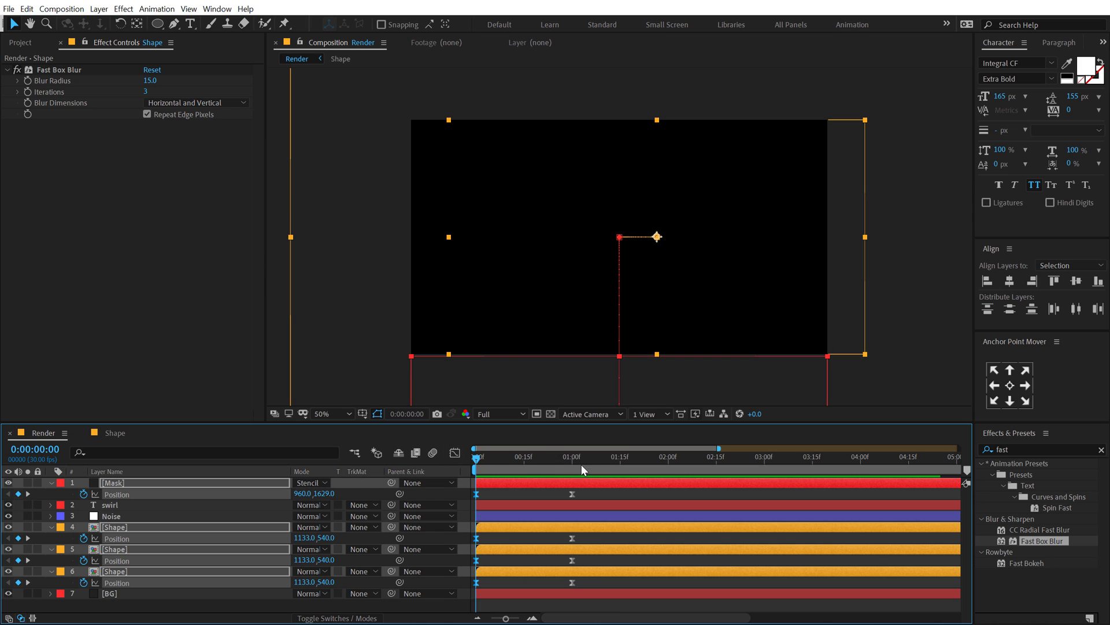
drag(582, 469, 676, 466)
key(n)
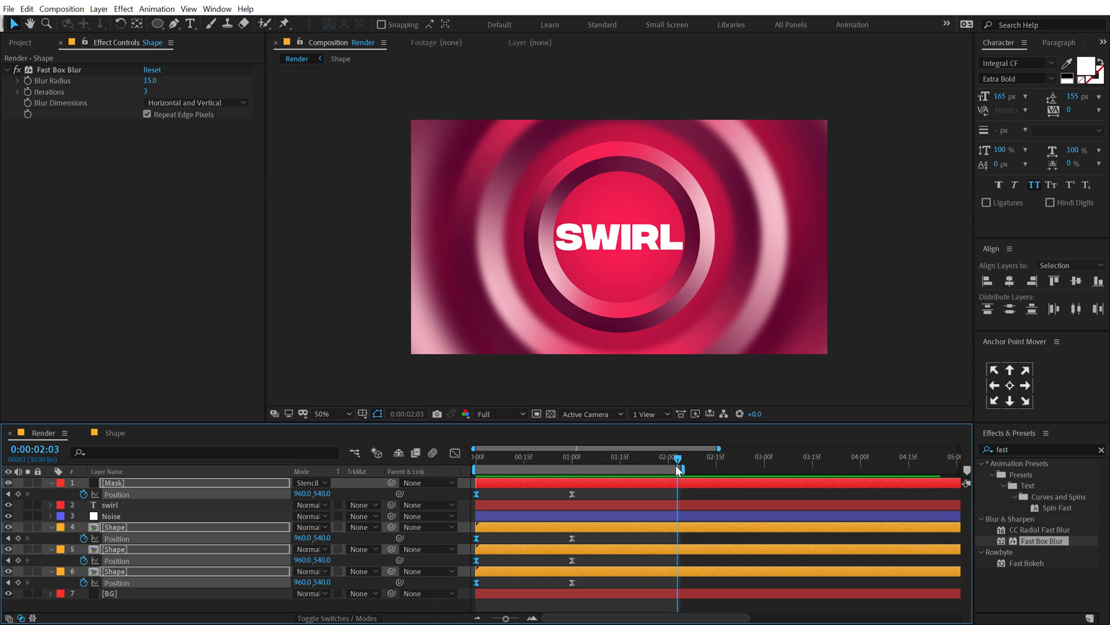
key(space)
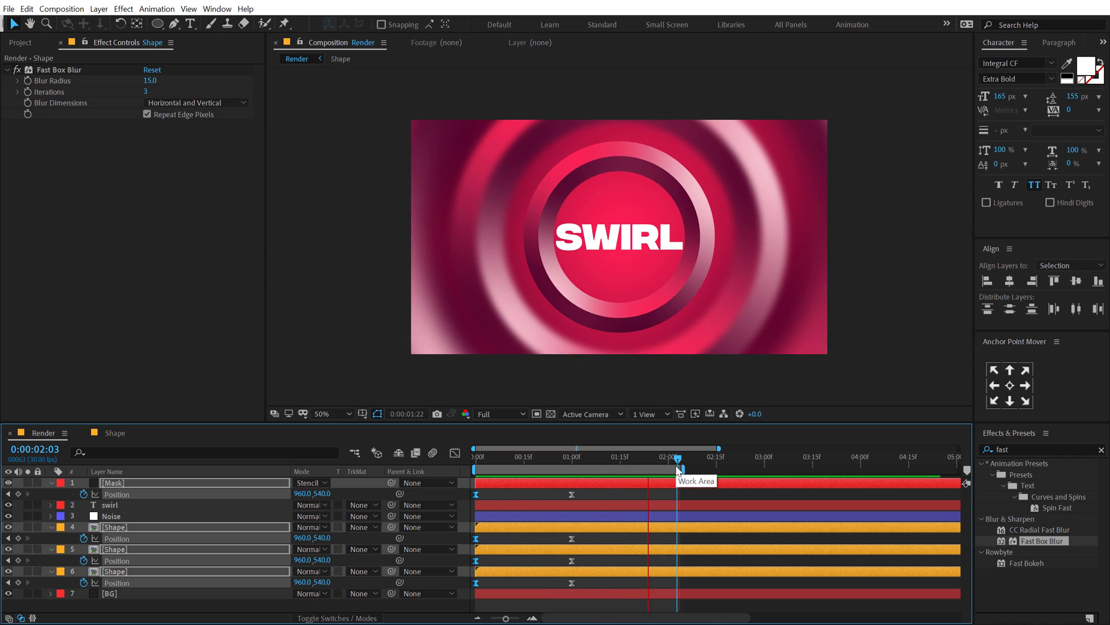
click(526, 457)
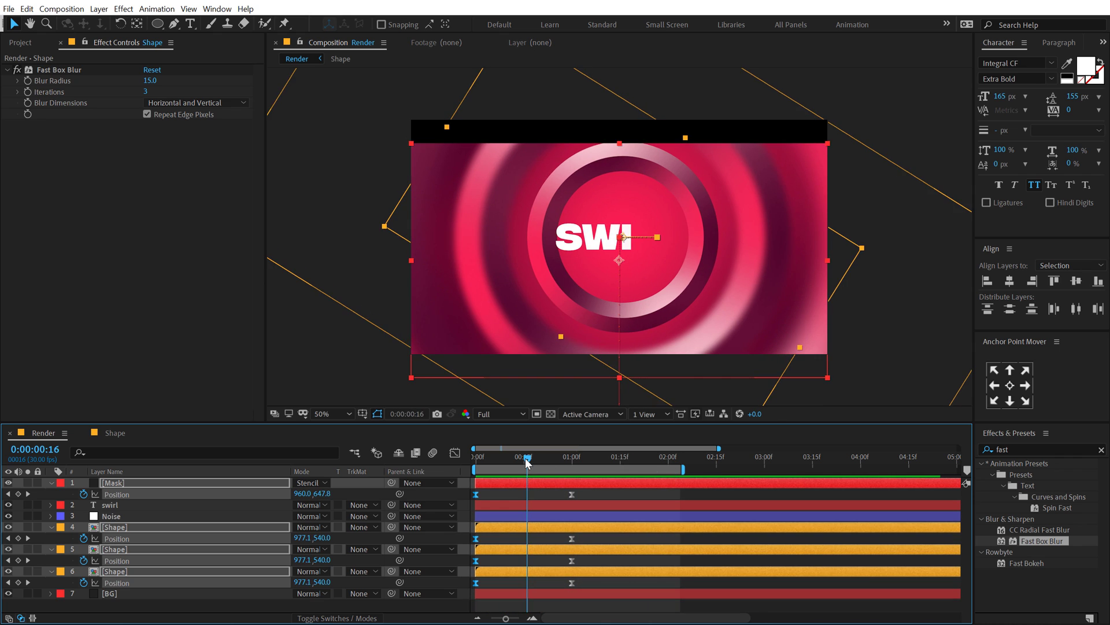
drag(527, 460, 508, 458)
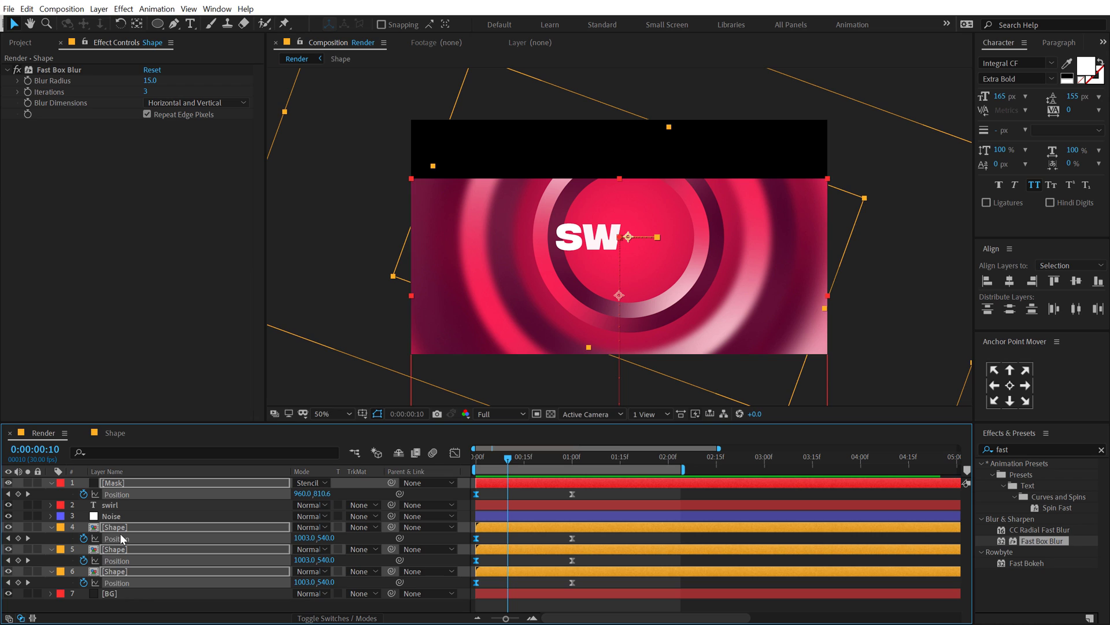
Check the mask reveal against the transparency grid, then collapse all layer properties and replay.
click(113, 601)
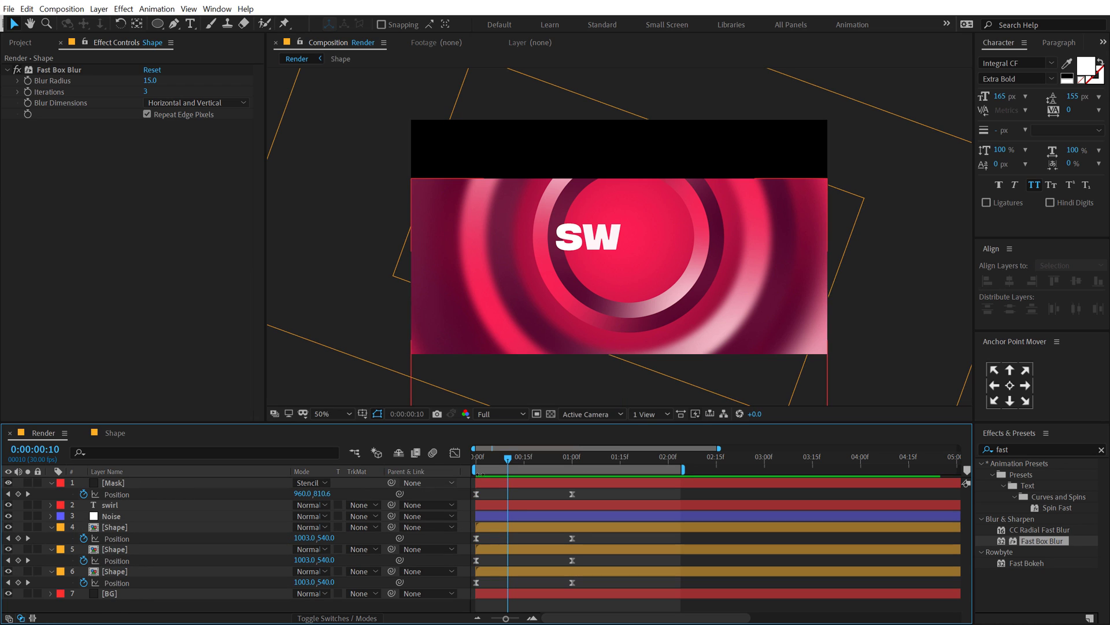
click(550, 414)
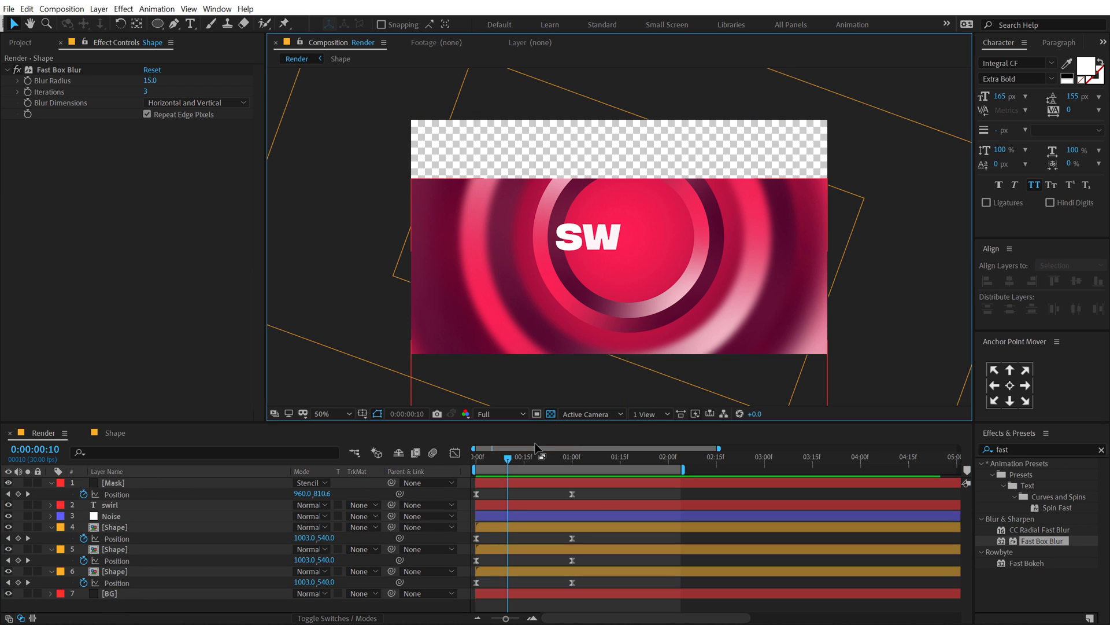
drag(501, 459, 540, 458)
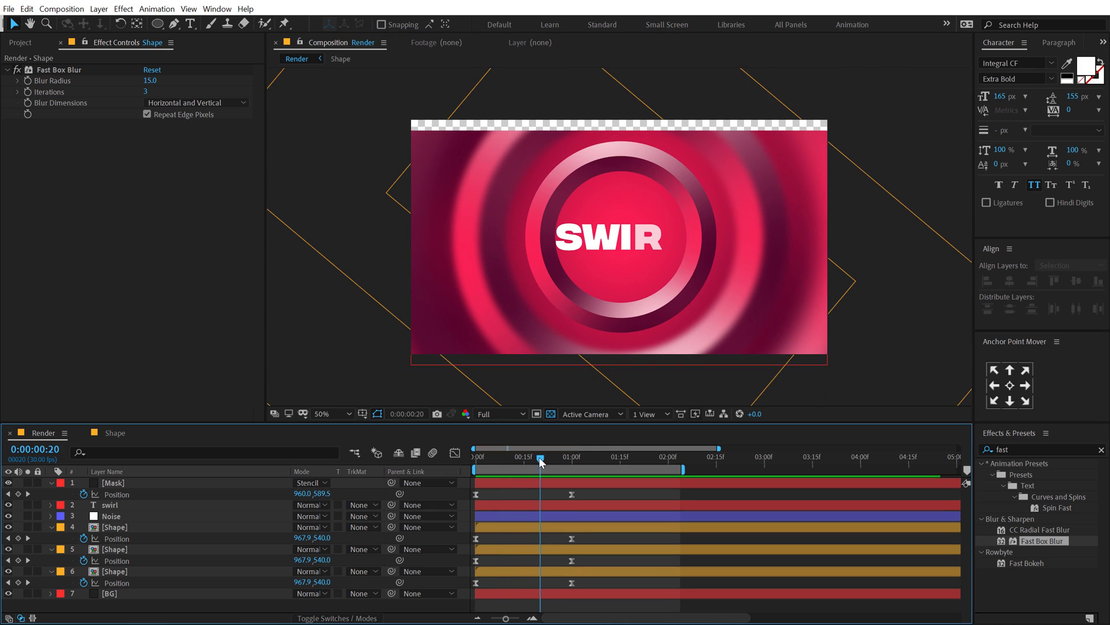
click(547, 415)
click(129, 514)
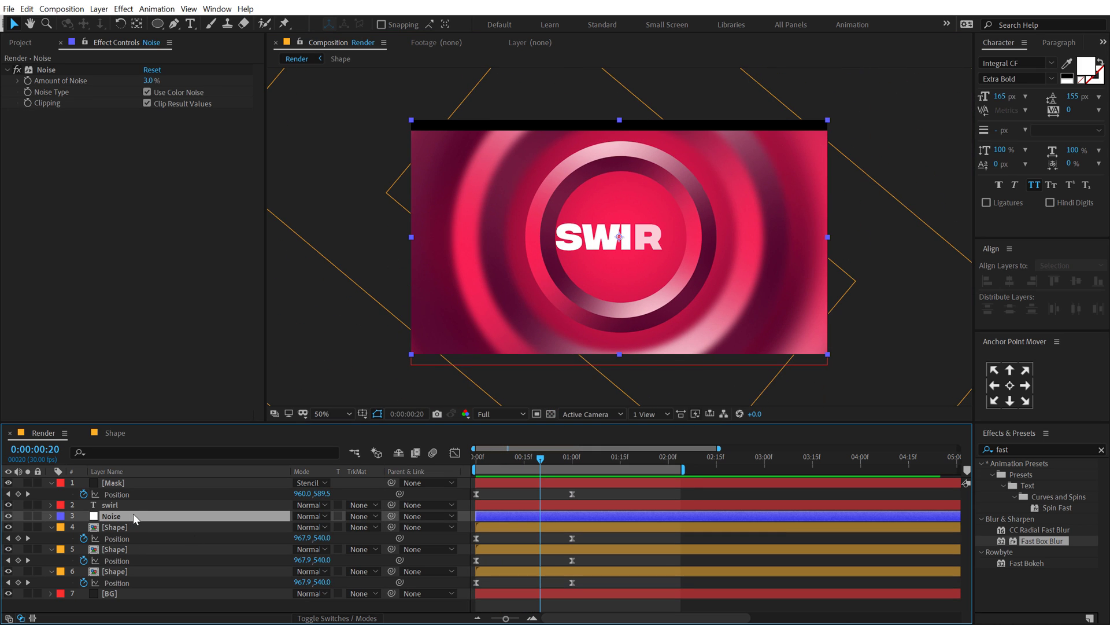
key(ctrl+a)
key(u)
click(159, 577)
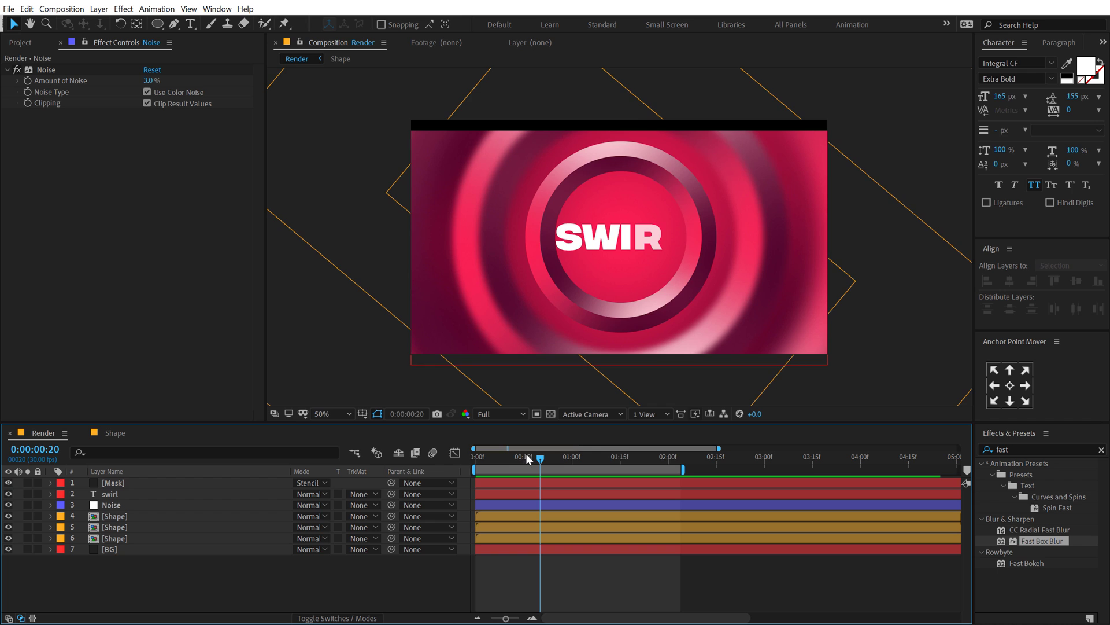
key(space)
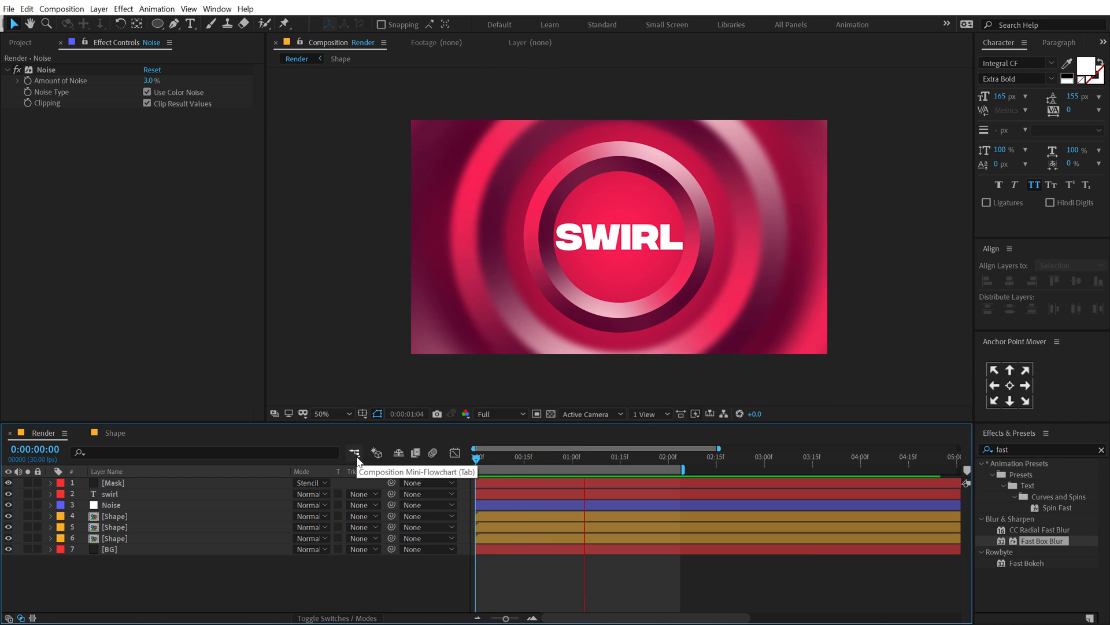